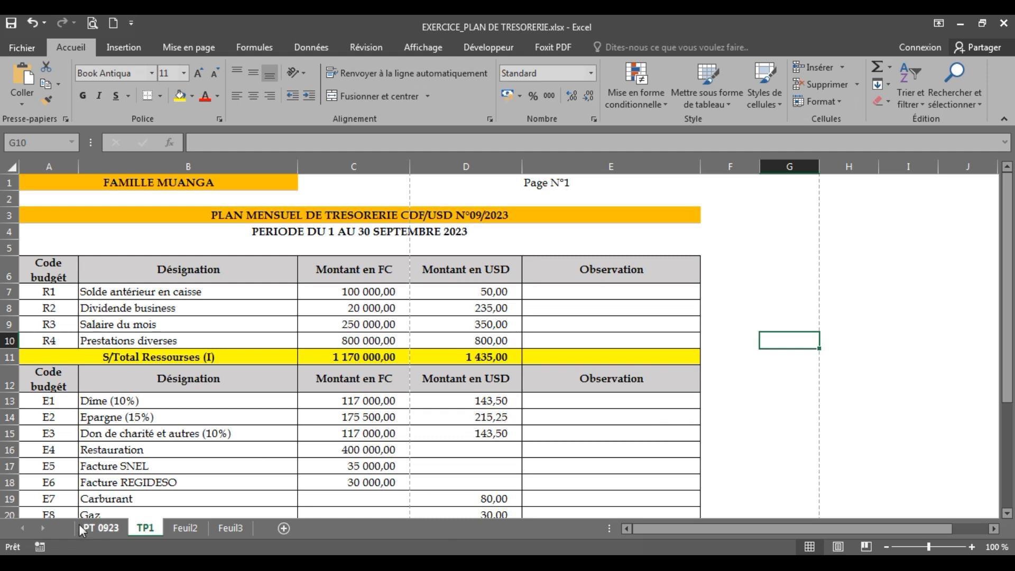
# Step: Browse the PT 0923 and TP1 sheets, then settle on Feuil2 with the STAFF IPNK table
pyautogui.click(861, 554)
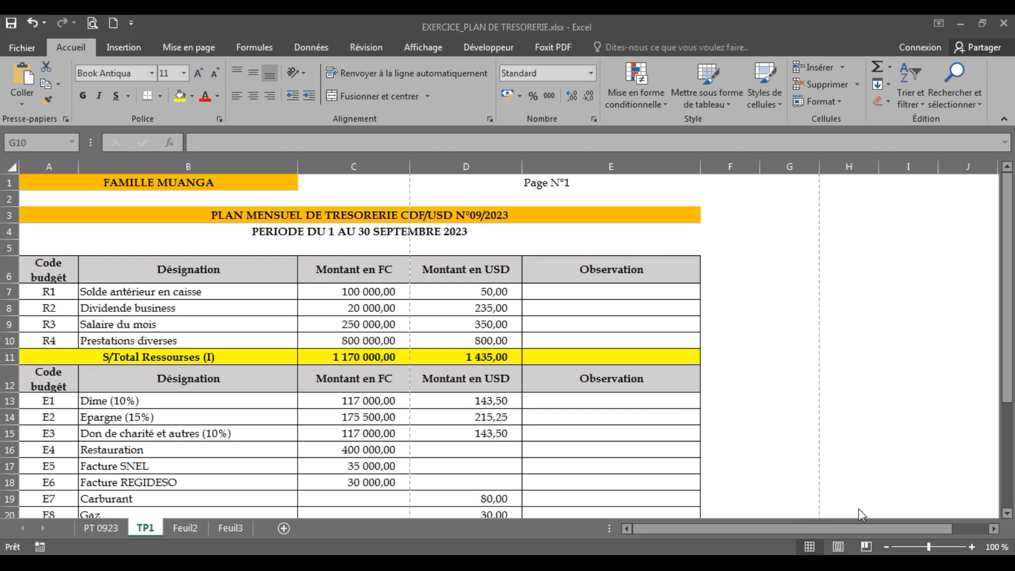
pyautogui.moveTo(105, 514)
pyautogui.mouseDown()
pyautogui.moveTo(81, 512)
pyautogui.moveTo(66, 539)
pyautogui.moveTo(93, 550)
pyautogui.moveTo(134, 539)
pyautogui.moveTo(95, 512)
pyautogui.moveTo(147, 511)
pyautogui.moveTo(131, 528)
pyautogui.moveTo(138, 543)
pyautogui.moveTo(172, 536)
pyautogui.moveTo(160, 508)
pyautogui.moveTo(177, 513)
pyautogui.moveTo(169, 537)
pyautogui.moveTo(212, 533)
pyautogui.moveTo(211, 514)
pyautogui.moveTo(233, 541)
pyautogui.moveTo(262, 528)
pyautogui.moveTo(218, 523)
pyautogui.mouseUp()
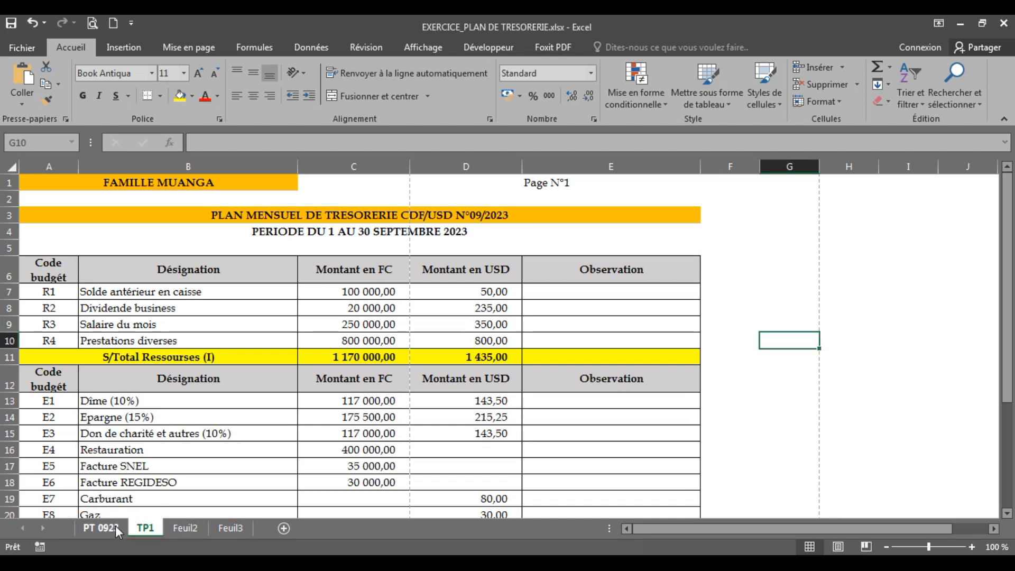
pyautogui.click(184, 528)
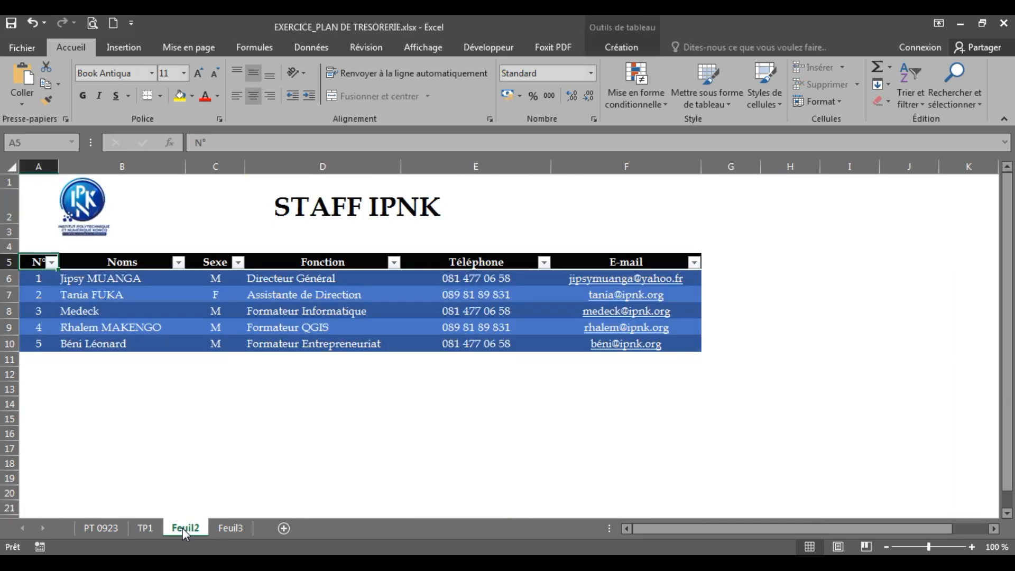
pyautogui.click(109, 526)
pyautogui.click(146, 527)
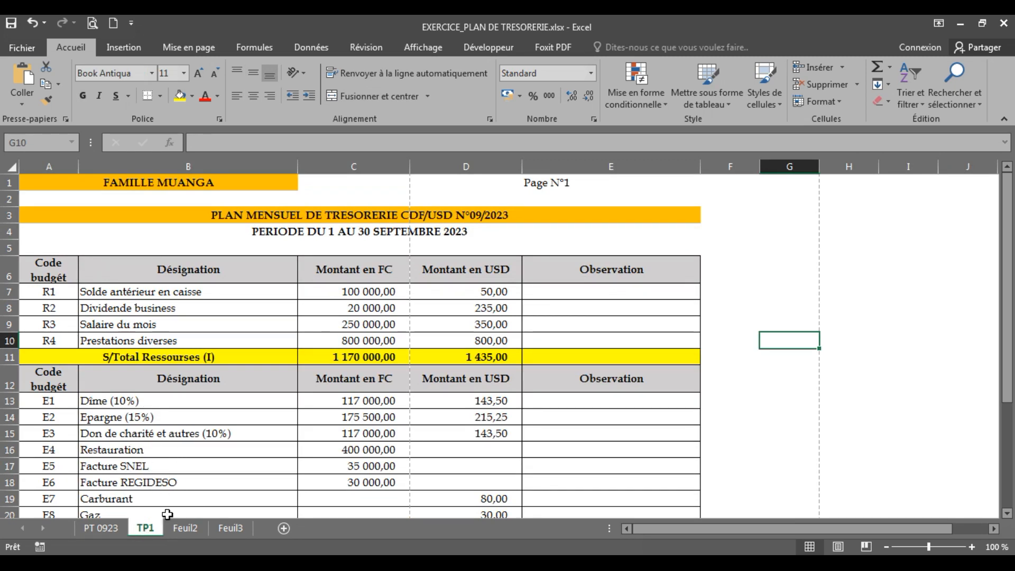
pyautogui.click(185, 528)
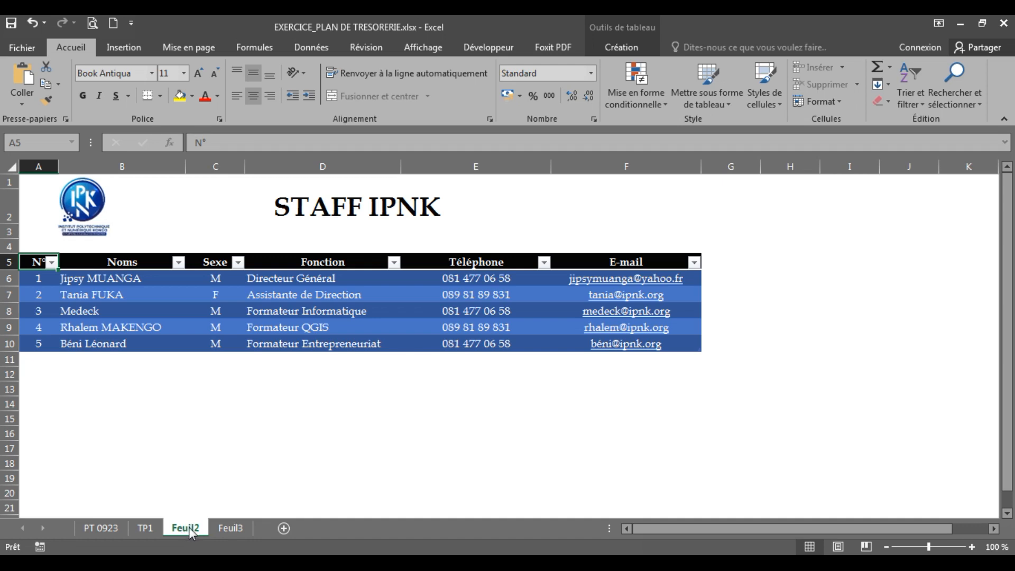
# Step: Rename the Feuil2 sheet to 'Staff'
pyautogui.doubleClick(189, 527)
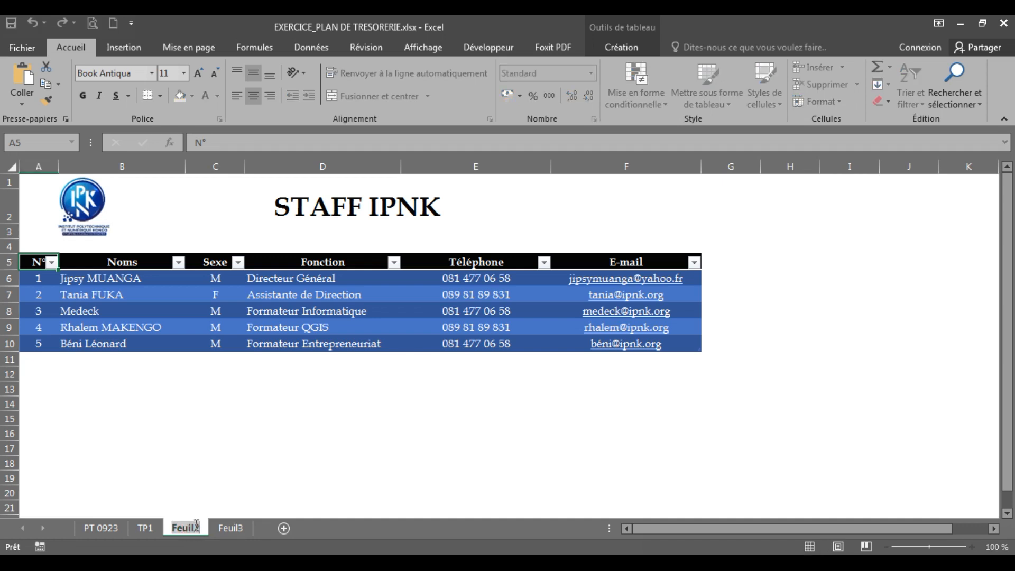
pyautogui.write('Staff')
pyautogui.press('Return')
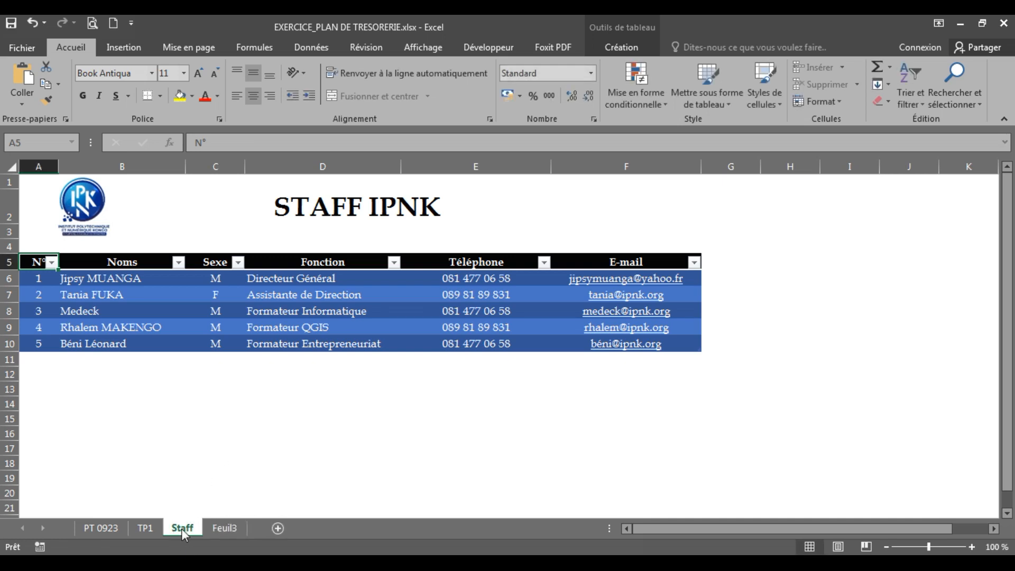
# Step: Rename the sheet again via Renommer, ending with the name 'Staff1'
pyautogui.rightClick(182, 527)
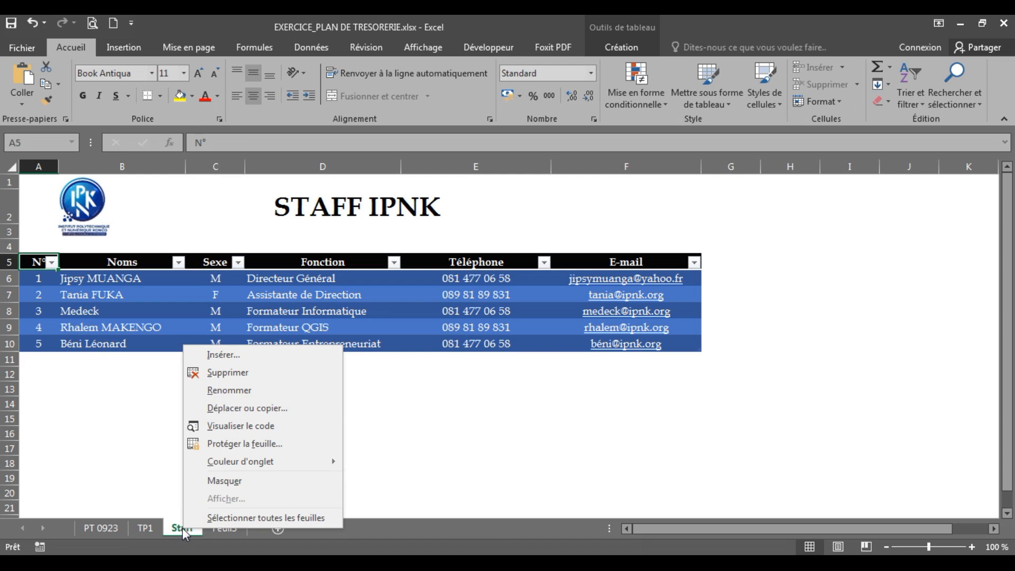
pyautogui.click(233, 391)
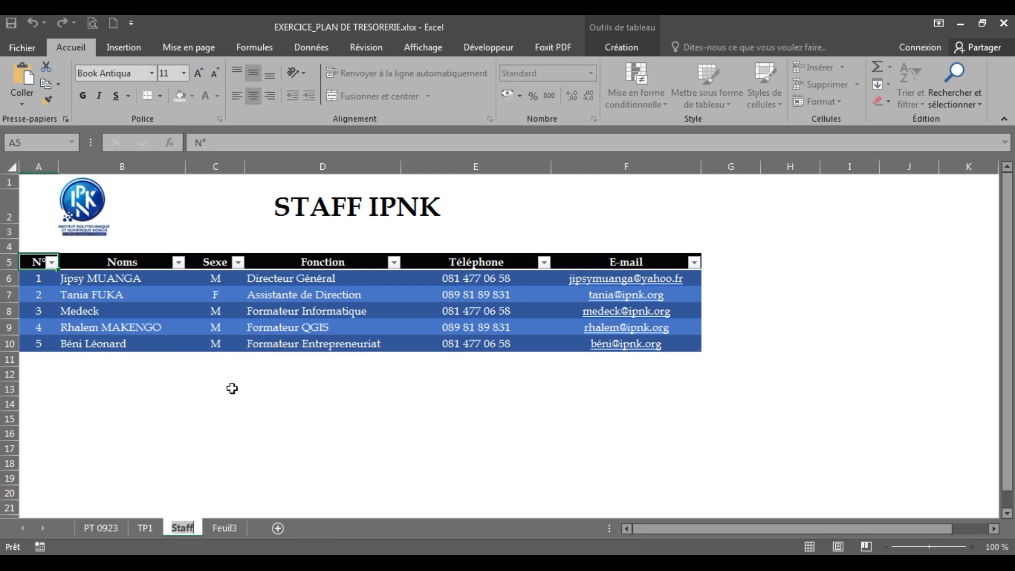
pyautogui.write('Sa')
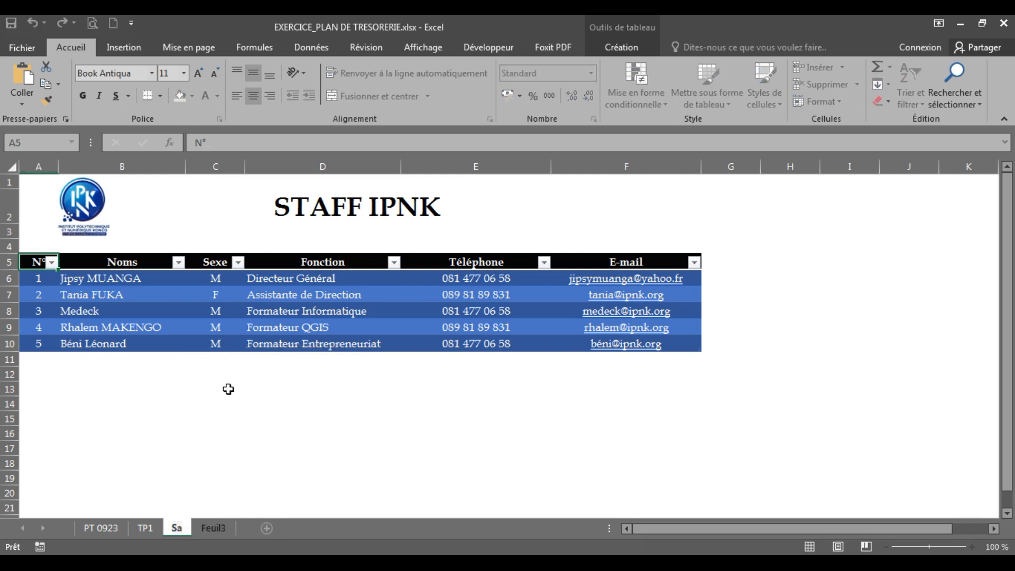
pyautogui.write('aff')
pyautogui.press('Return')
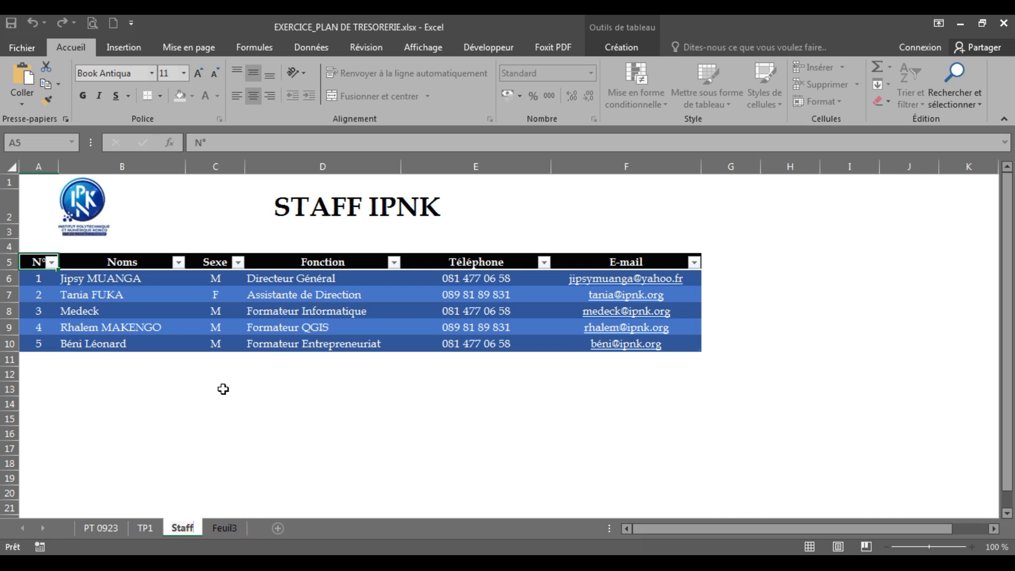
pyautogui.write('1')
pyautogui.press('Return')
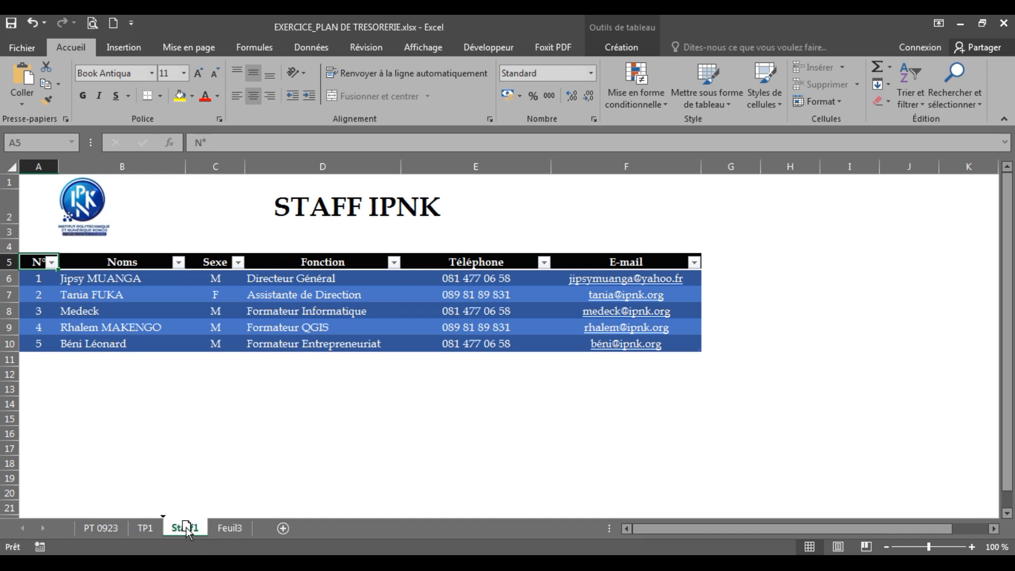
pyautogui.moveTo(186, 528); pyautogui.dragTo(260, 521)
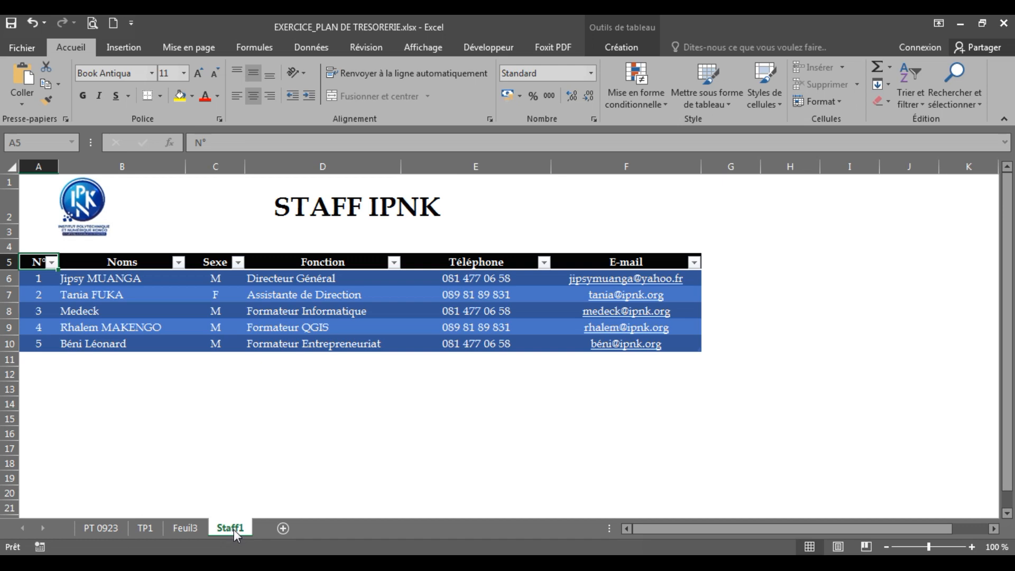
pyautogui.moveTo(234, 529); pyautogui.dragTo(167, 526)
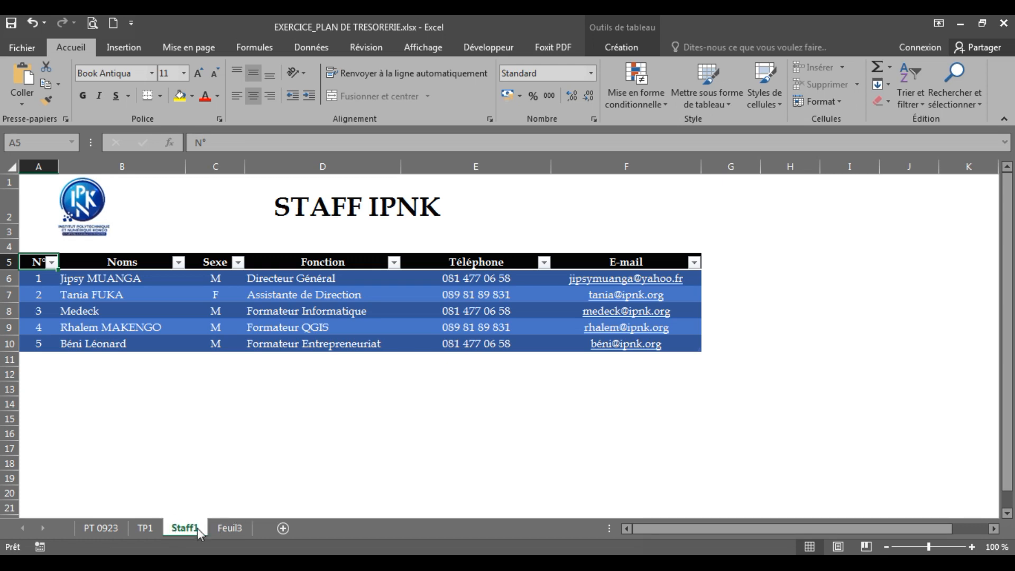
# Step: Move Staff1 with Déplacer ou copier set to (en dernier), placing it after Feuil3
pyautogui.rightClick(184, 529)
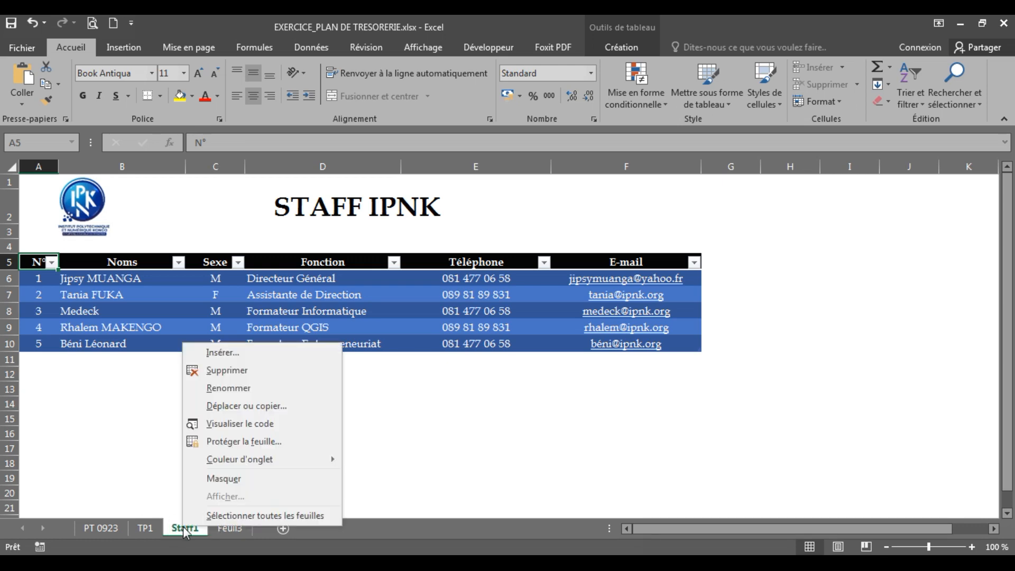
pyautogui.click(259, 407)
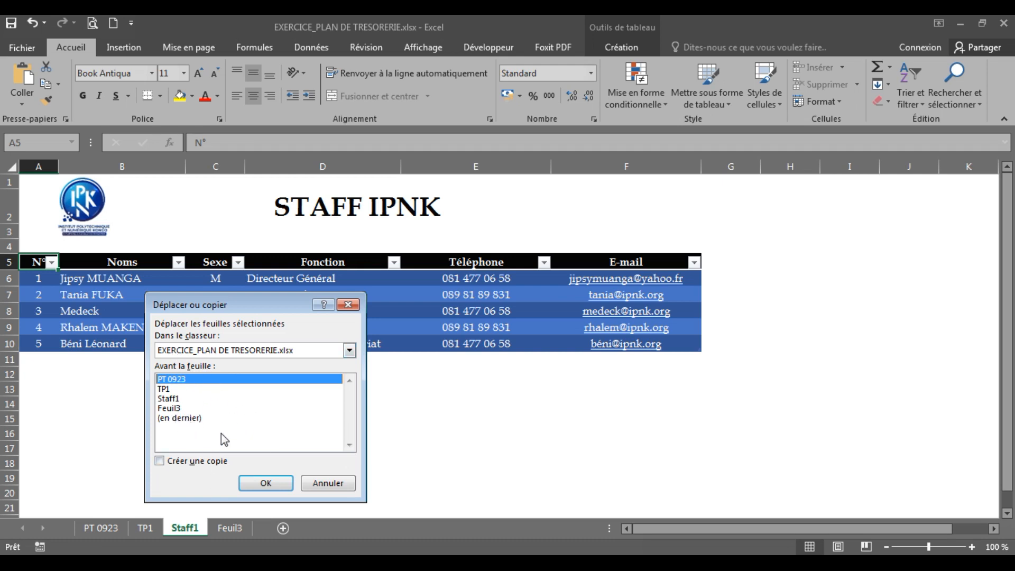
pyautogui.click(177, 418)
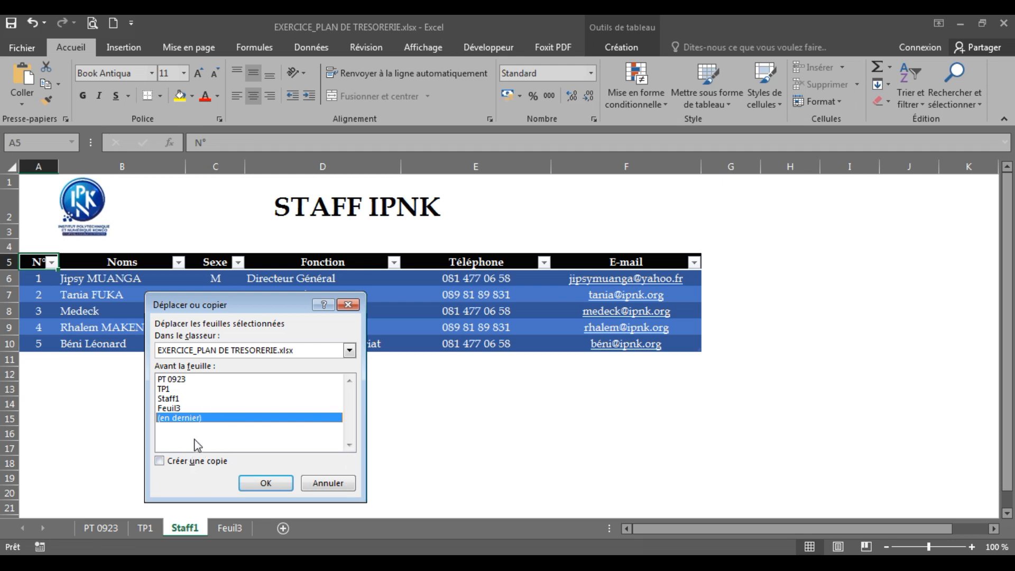
pyautogui.click(267, 482)
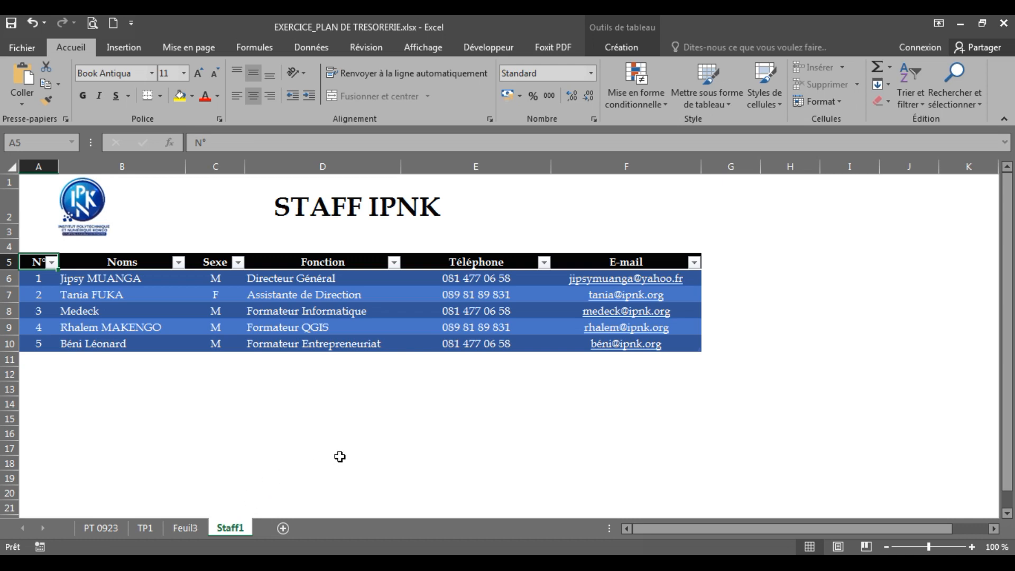
# Step: Go to the TP1 sheet and select its columns, ending on the Montant en USD column D
pyautogui.click(179, 528)
pyautogui.click(147, 527)
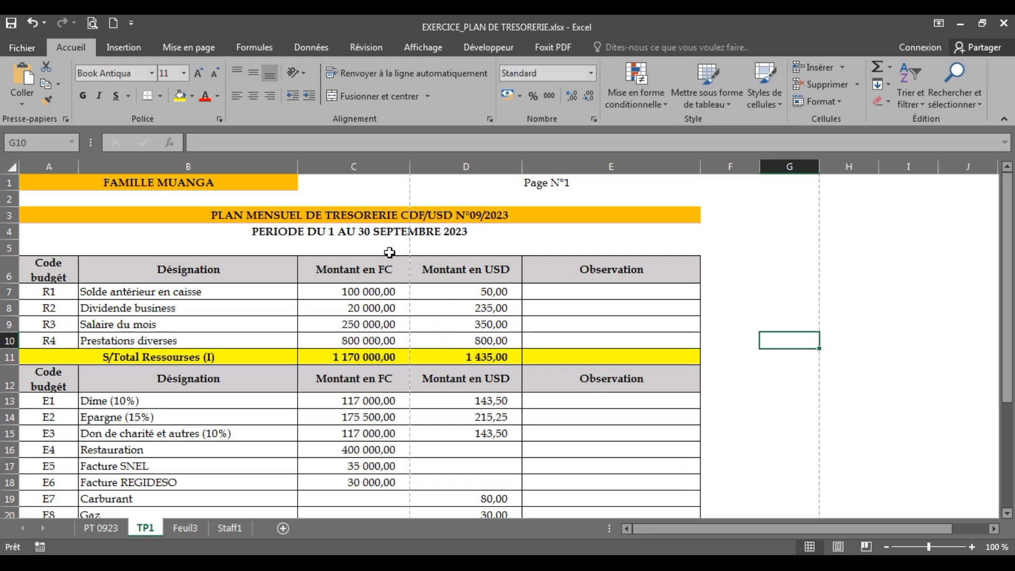
pyautogui.click(182, 160)
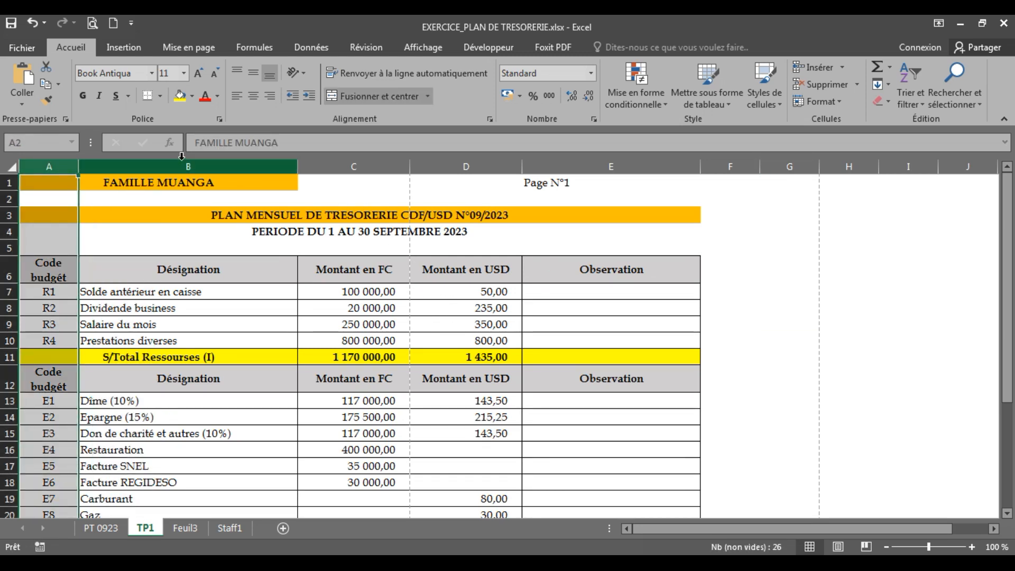
pyautogui.click(181, 159)
pyautogui.click(353, 167)
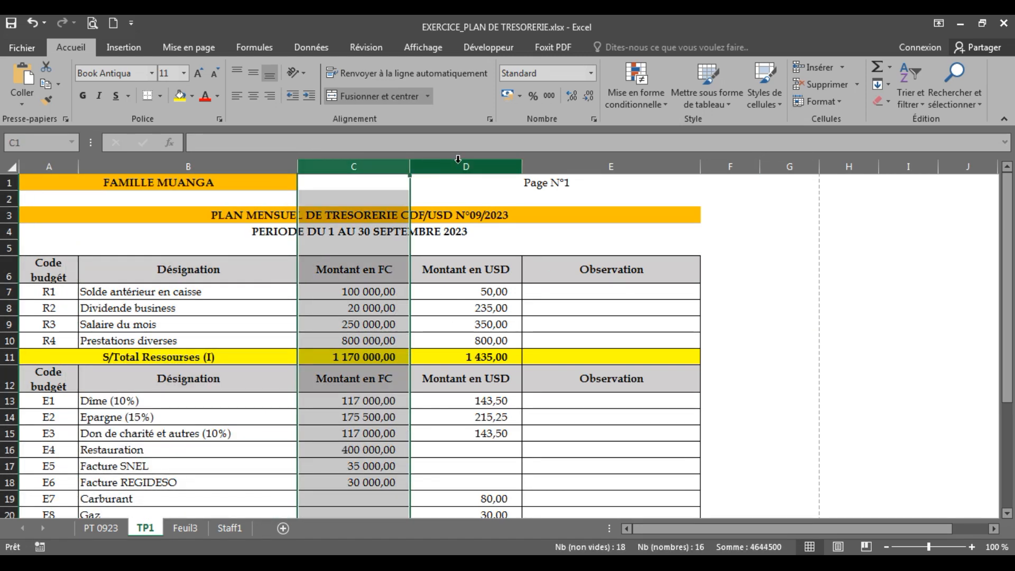
pyautogui.click(511, 159)
pyautogui.click(584, 165)
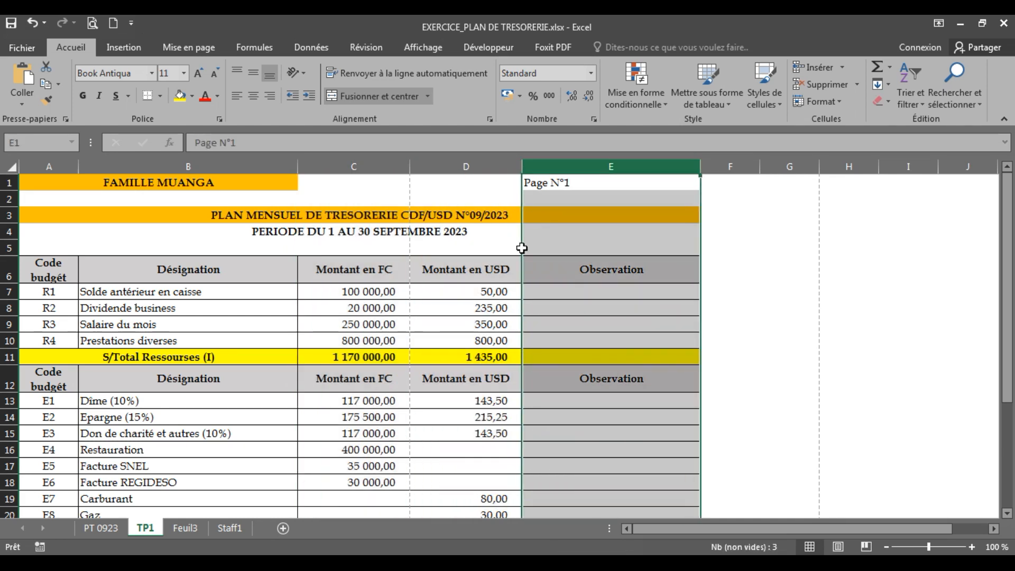
pyautogui.click(358, 312)
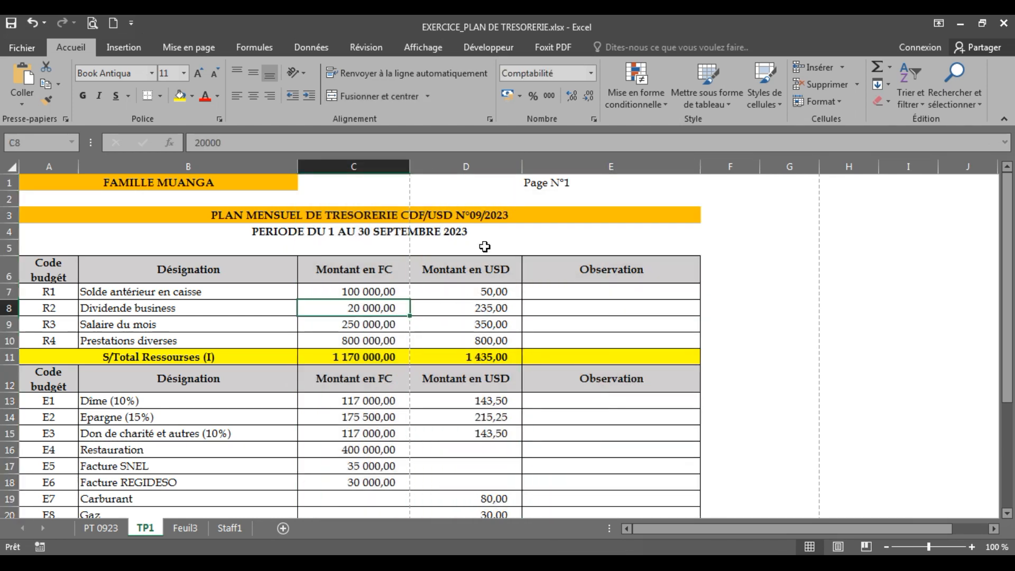
pyautogui.click(368, 168)
pyautogui.click(465, 167)
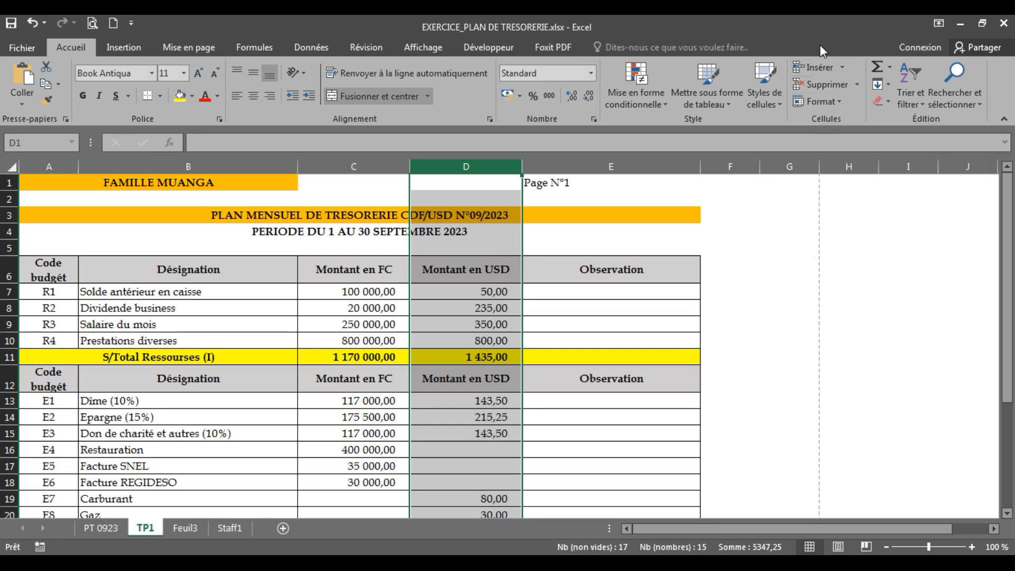
pyautogui.click(811, 67)
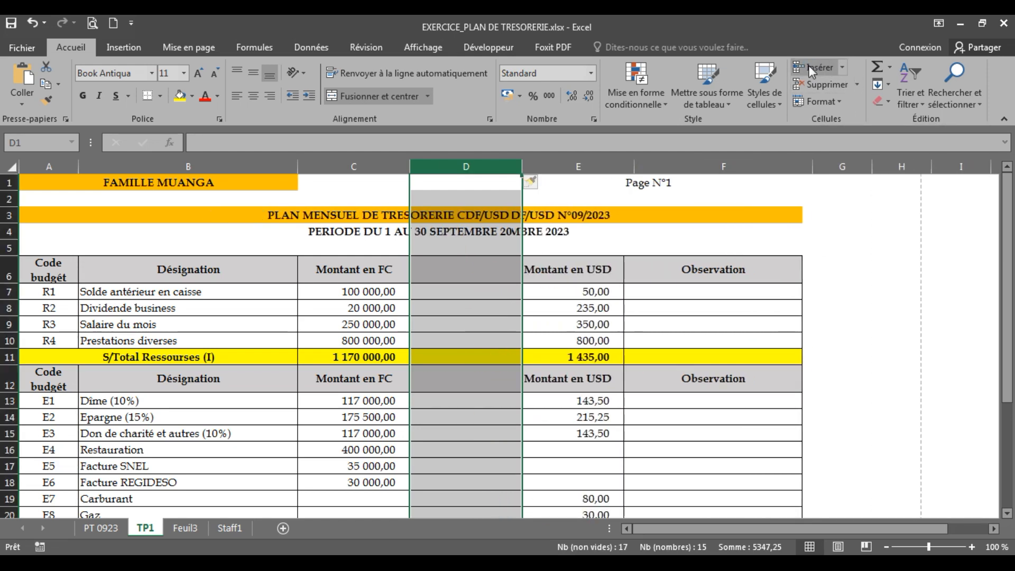
pyautogui.click(476, 277)
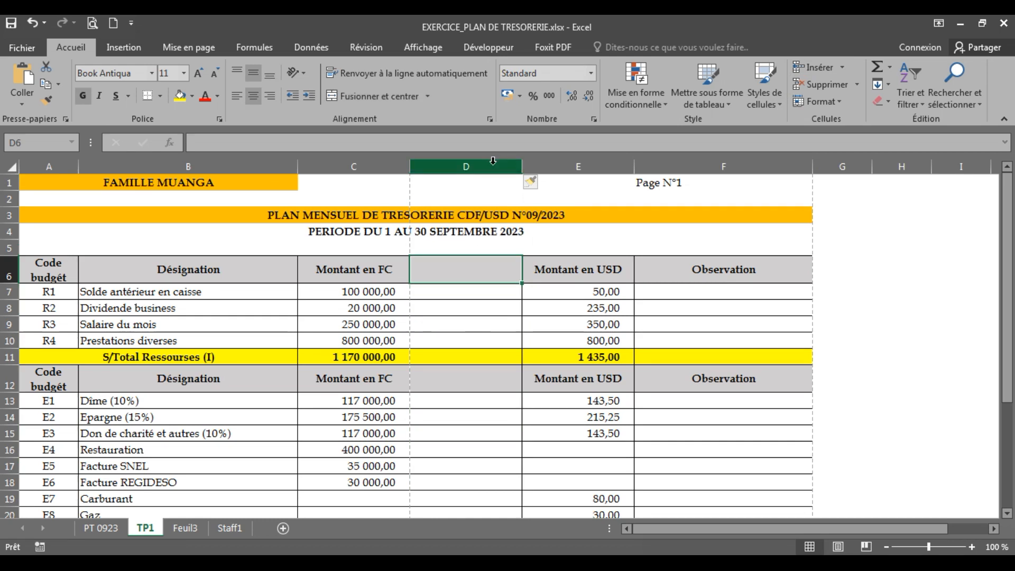
pyautogui.click(493, 160)
pyautogui.click(478, 435)
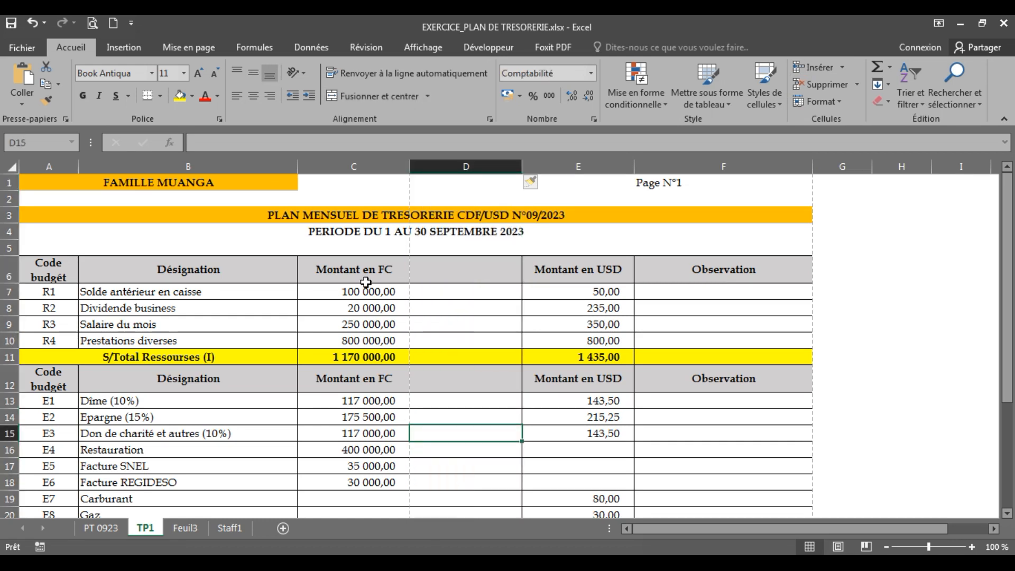
pyautogui.click(366, 282)
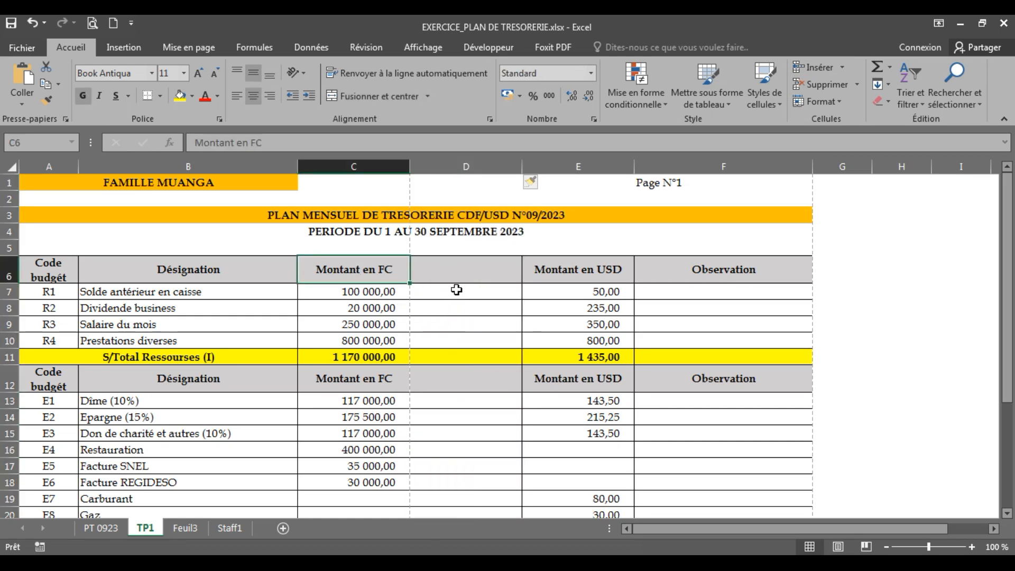
pyautogui.click(454, 273)
pyautogui.write('M')
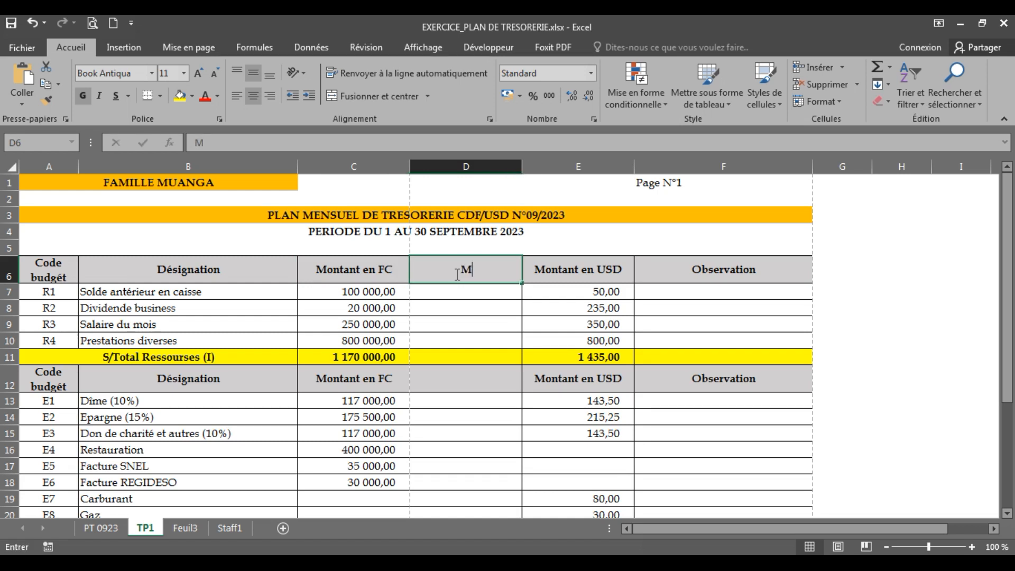
pyautogui.write('ontant en')
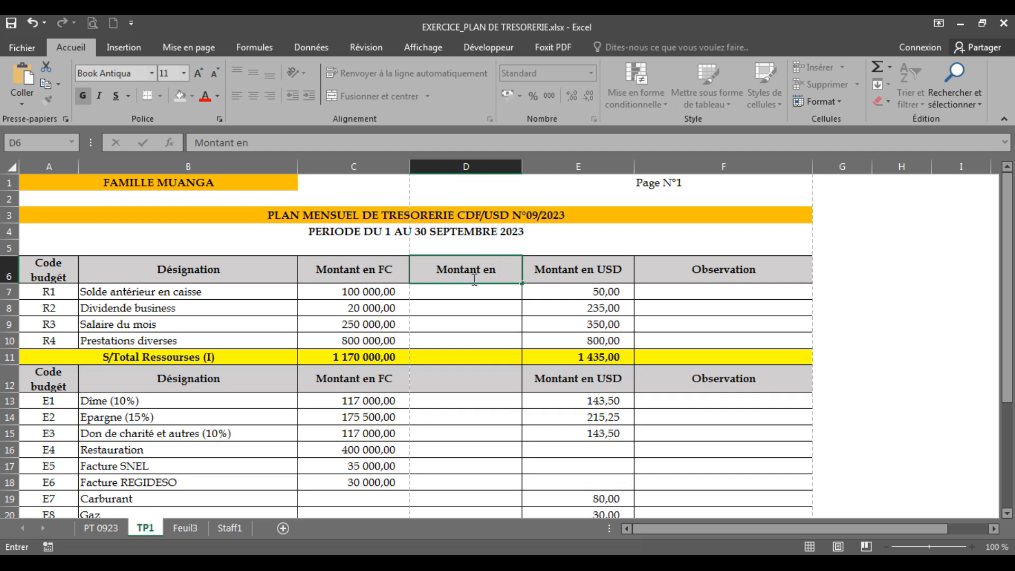
pyautogui.write('Euro')
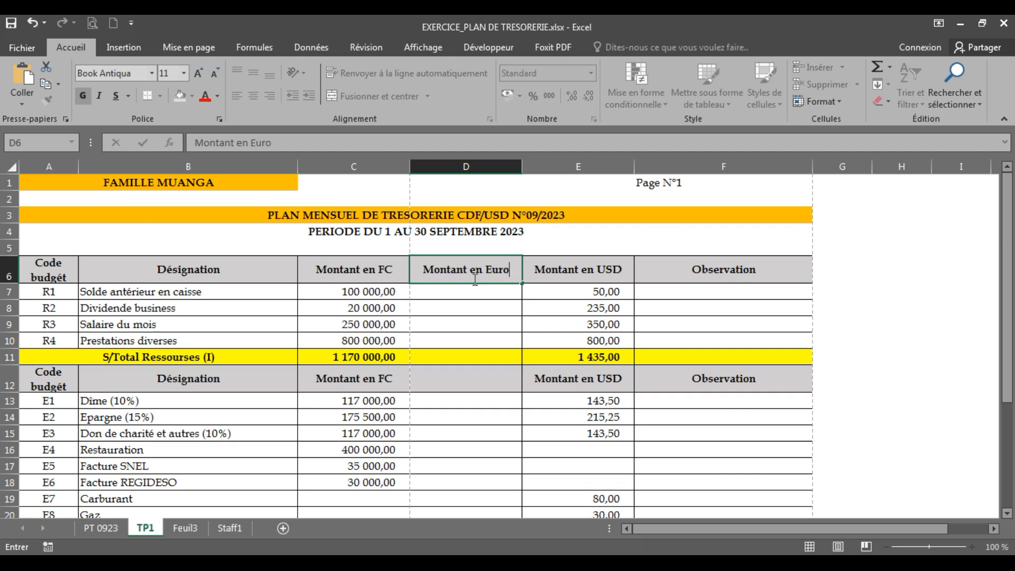
pyautogui.click(456, 337)
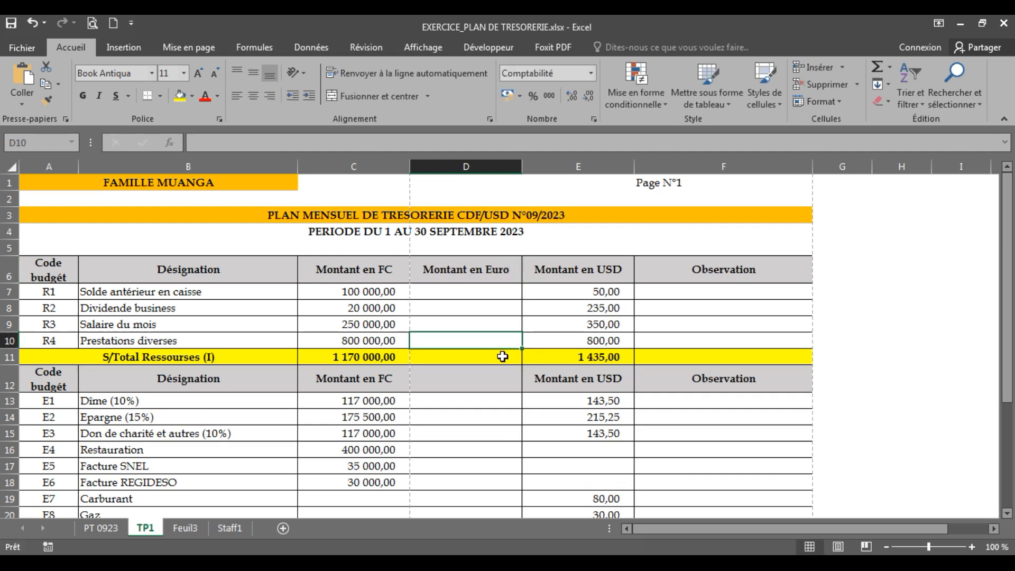
pyautogui.click(467, 312)
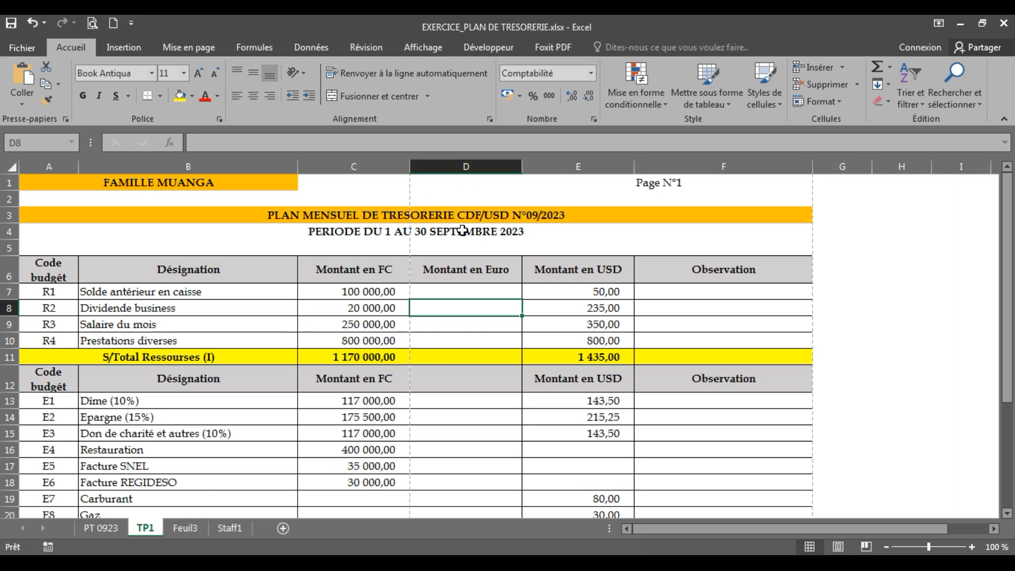
# Step: Delete the empty Montant en Euro column, then scroll down to the S/Total Emplois (II) row
pyautogui.click(463, 163)
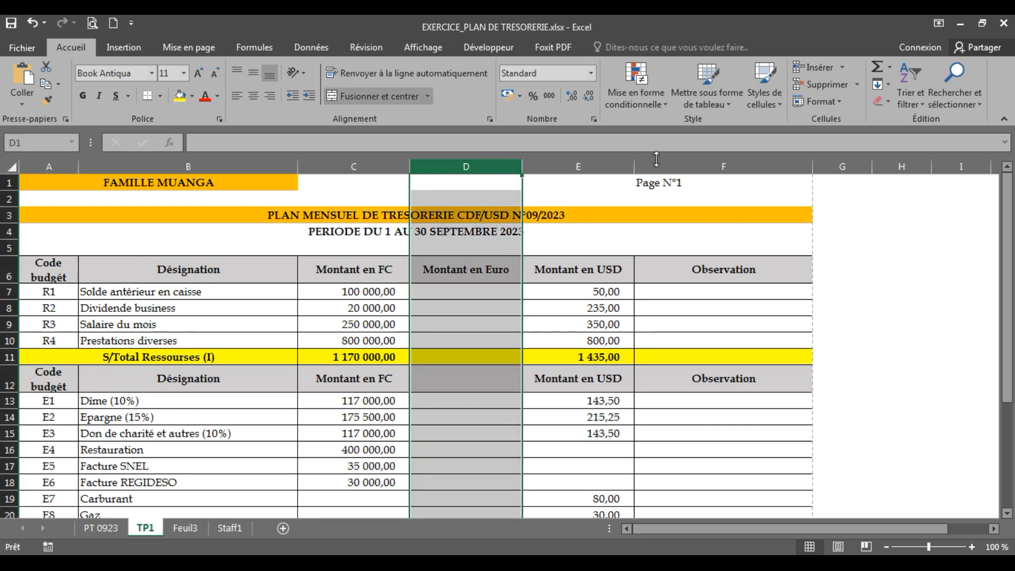
pyautogui.click(816, 87)
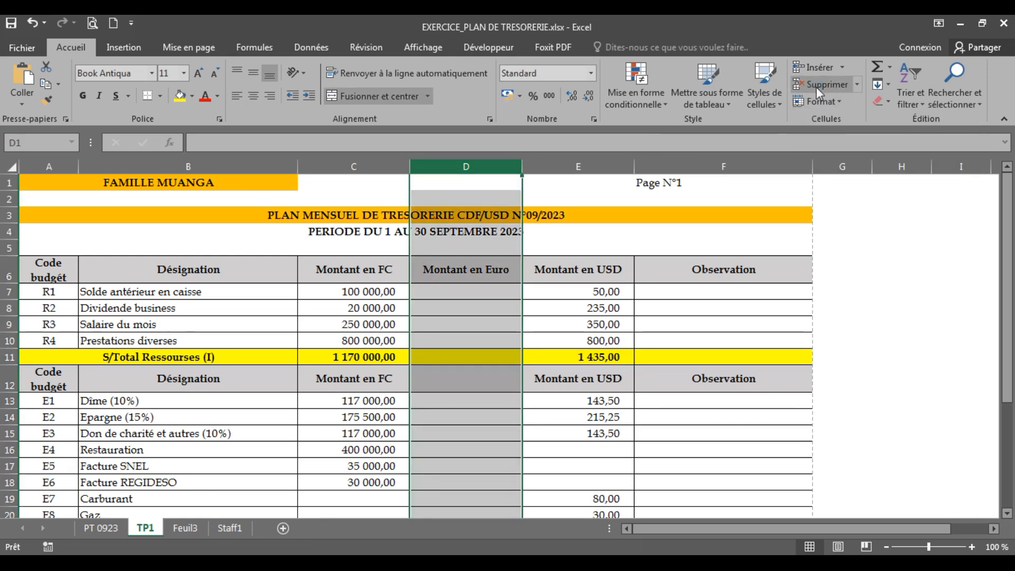
pyautogui.click(463, 307)
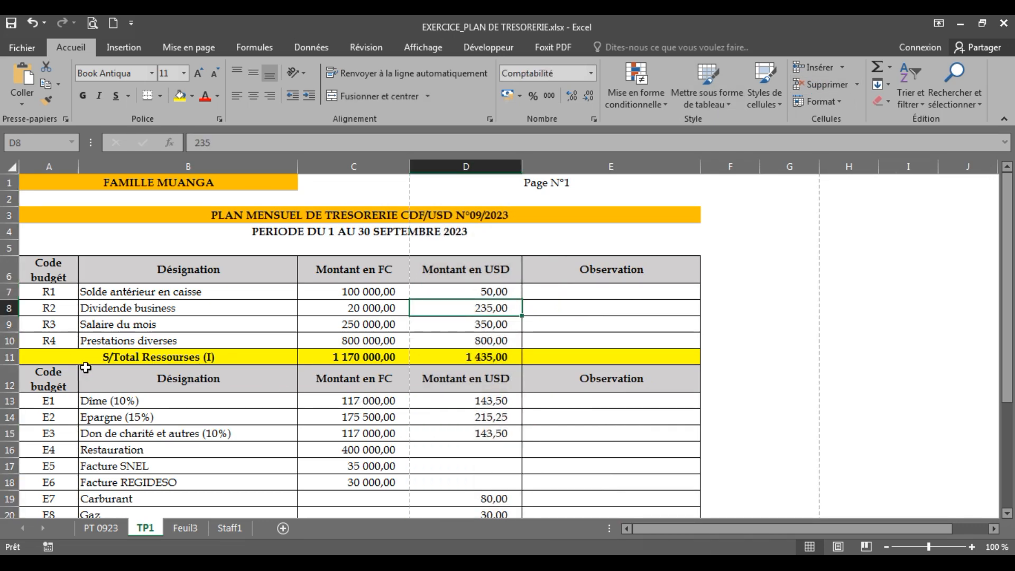
pyautogui.scroll(-3, 114, 422)
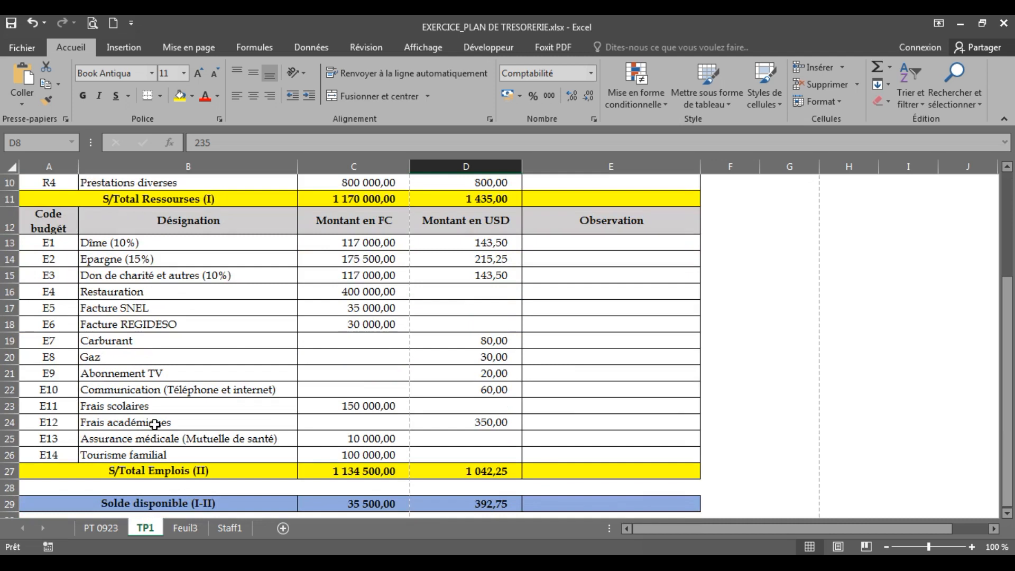
pyautogui.click(46, 456)
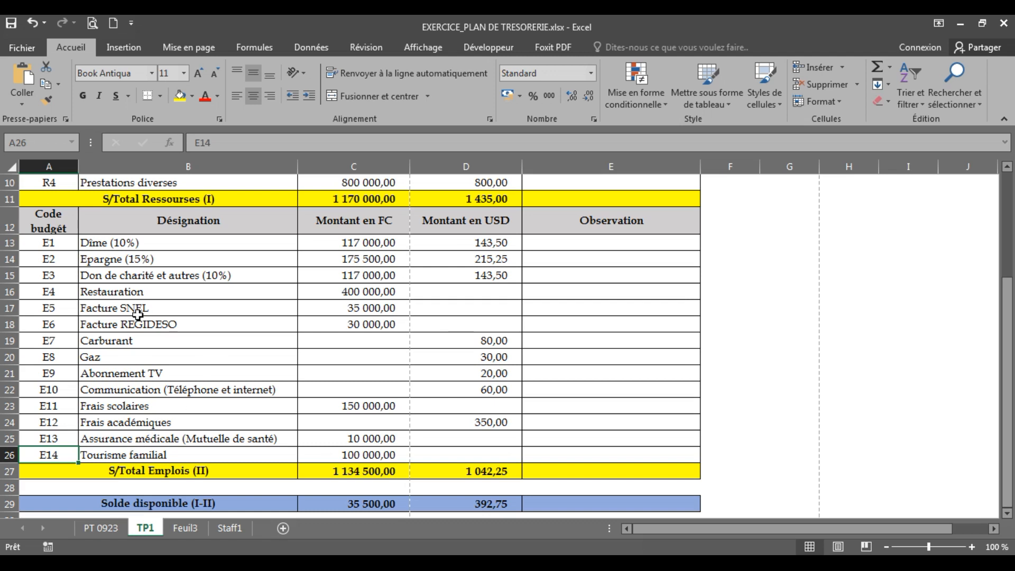
pyautogui.click(37, 469)
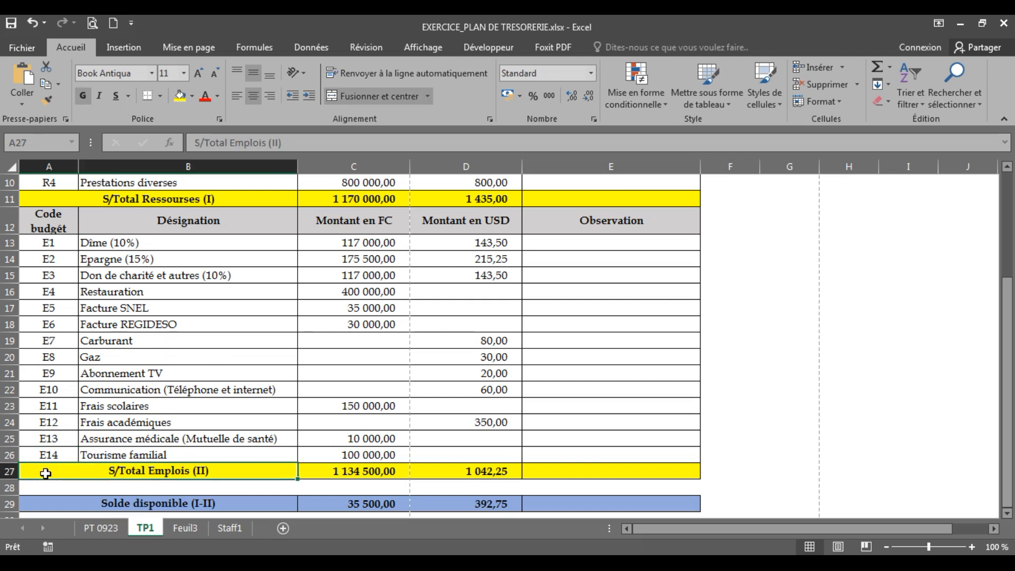
# Step: Insert a blank row 27 above the S/Total Emplois (II) row using Accueil > Insérer
pyautogui.click(10, 470)
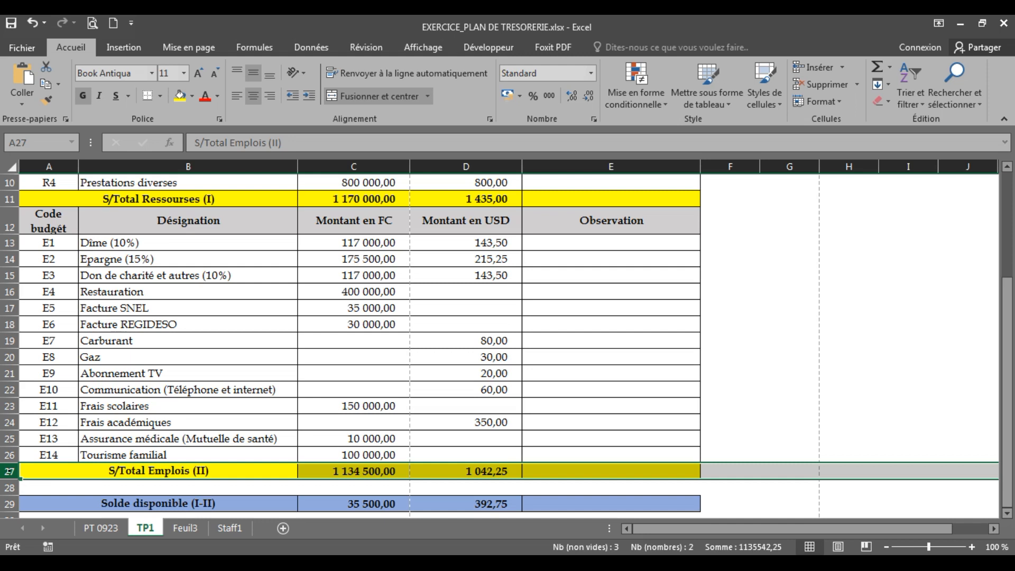
pyautogui.click(814, 68)
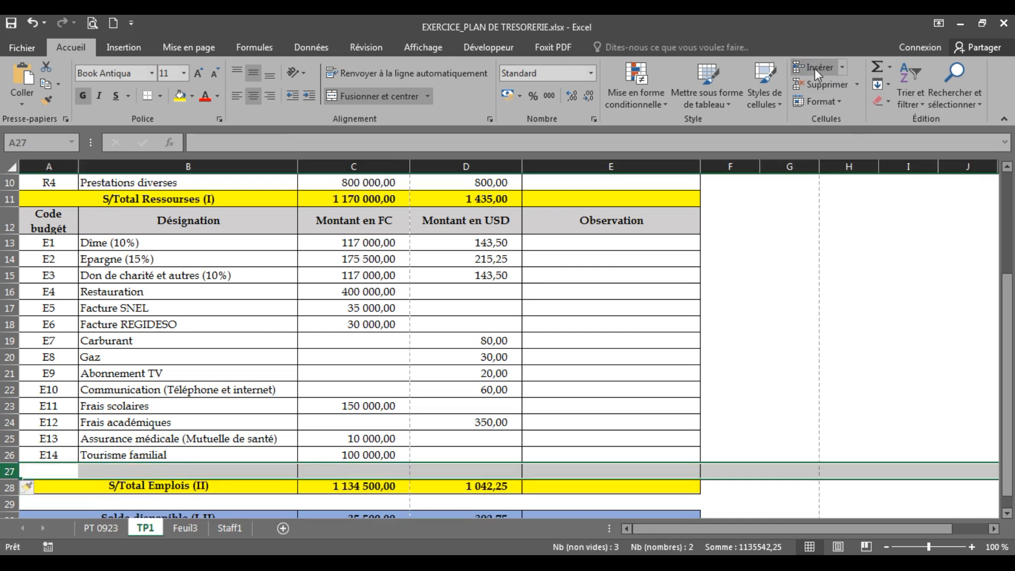
pyautogui.click(180, 390)
pyautogui.click(77, 470)
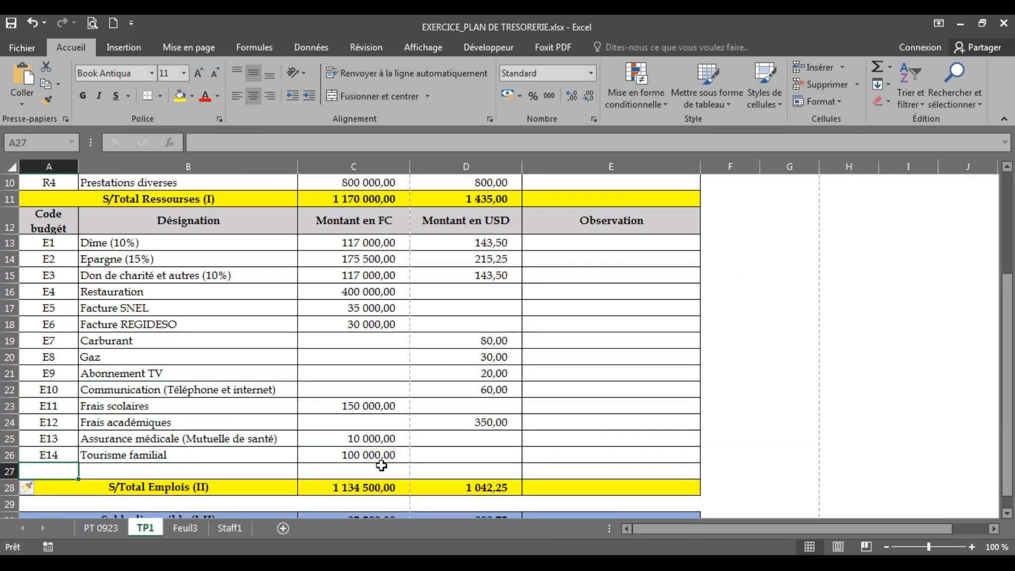
pyautogui.click(382, 468)
pyautogui.click(578, 469)
pyautogui.click(169, 368)
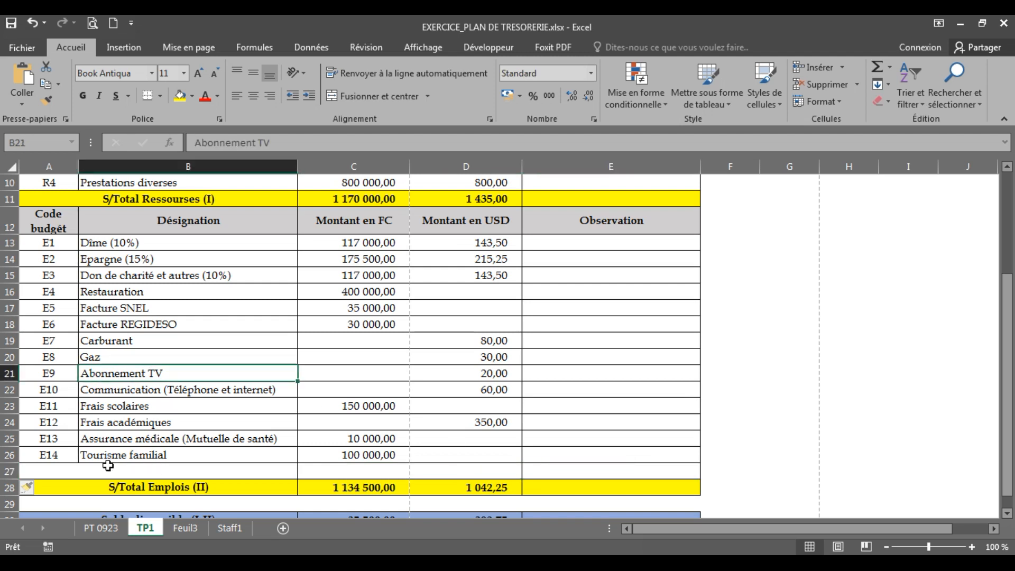
pyautogui.click(56, 469)
# Step: Extend the code series to E15 in A27 and enter 'Formation' in B27
pyautogui.click(61, 454)
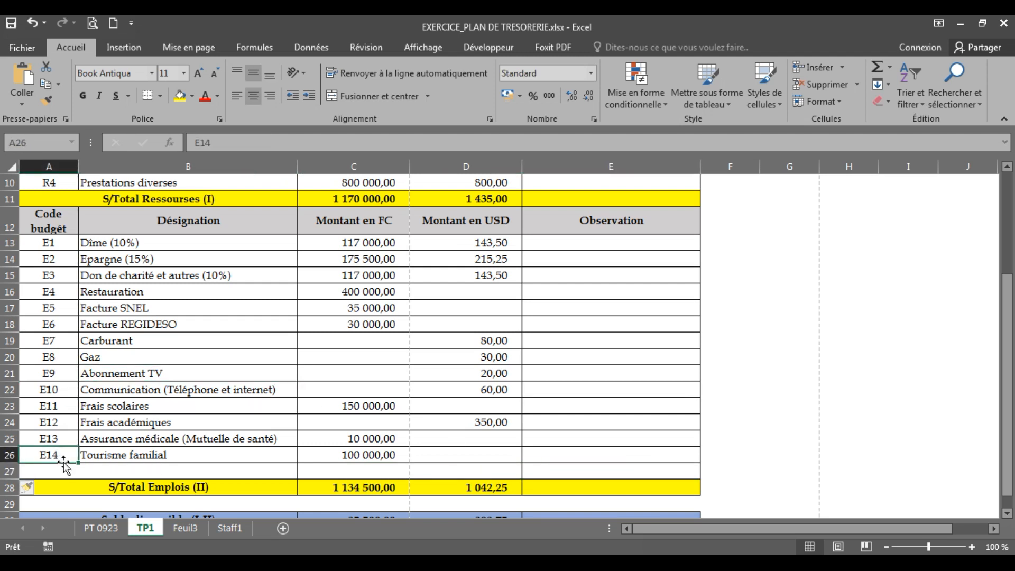
pyautogui.moveTo(80, 463)
pyautogui.mouseDown()
pyautogui.moveTo(80, 478)
pyautogui.moveTo(88, 473)
pyautogui.mouseUp()
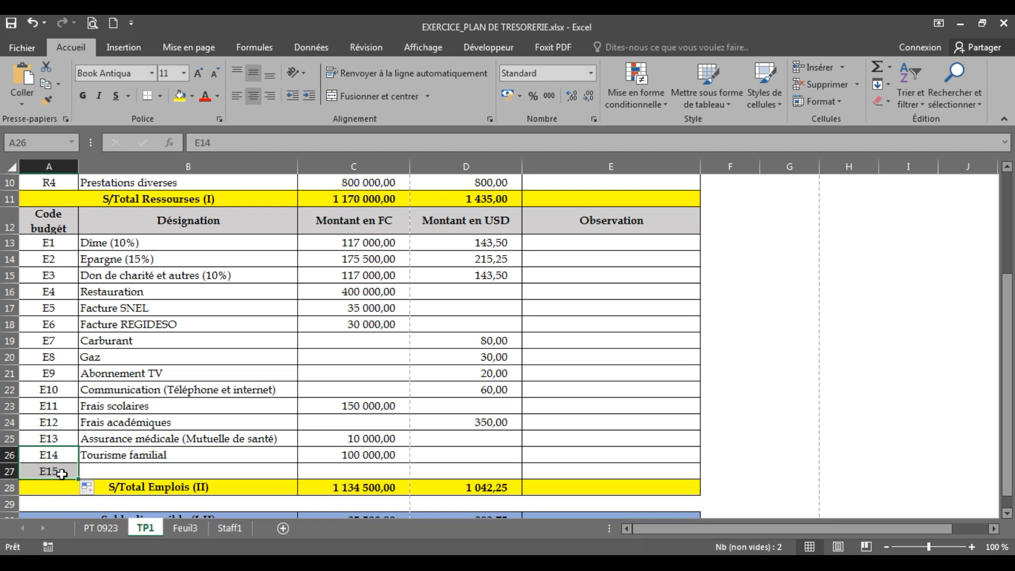
pyautogui.click(103, 487)
pyautogui.click(150, 470)
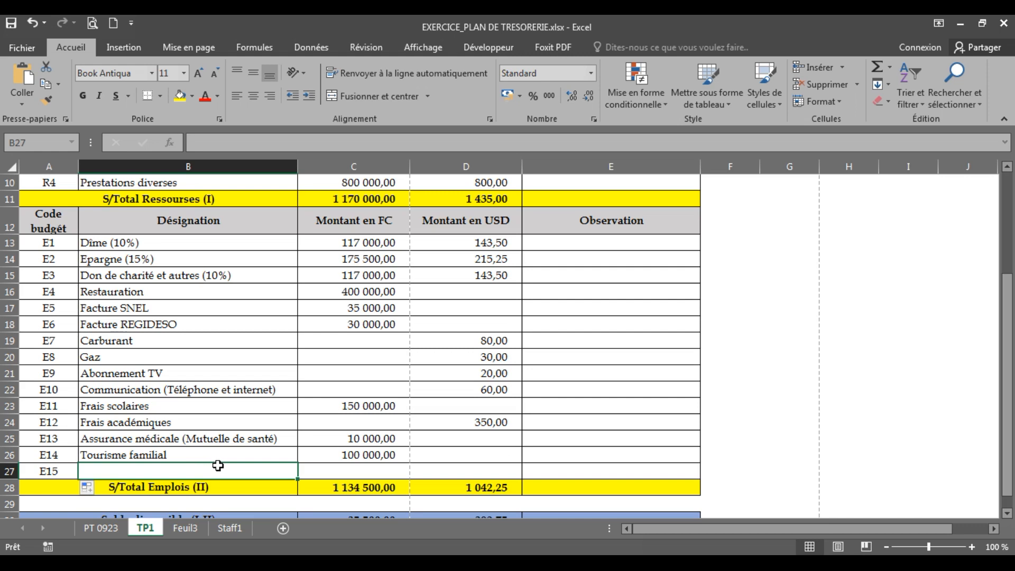
pyautogui.write('Formation')
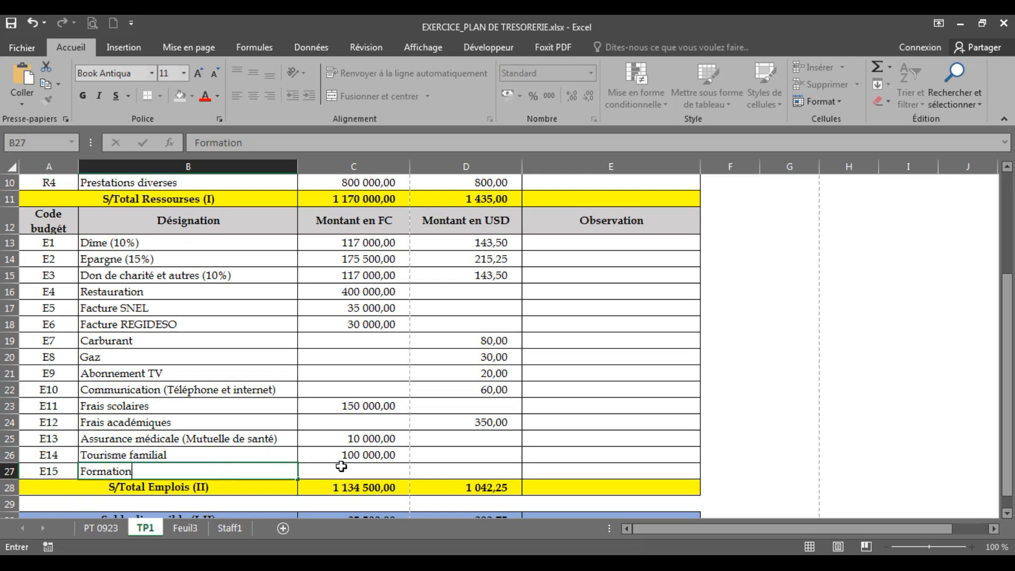
pyautogui.click(340, 466)
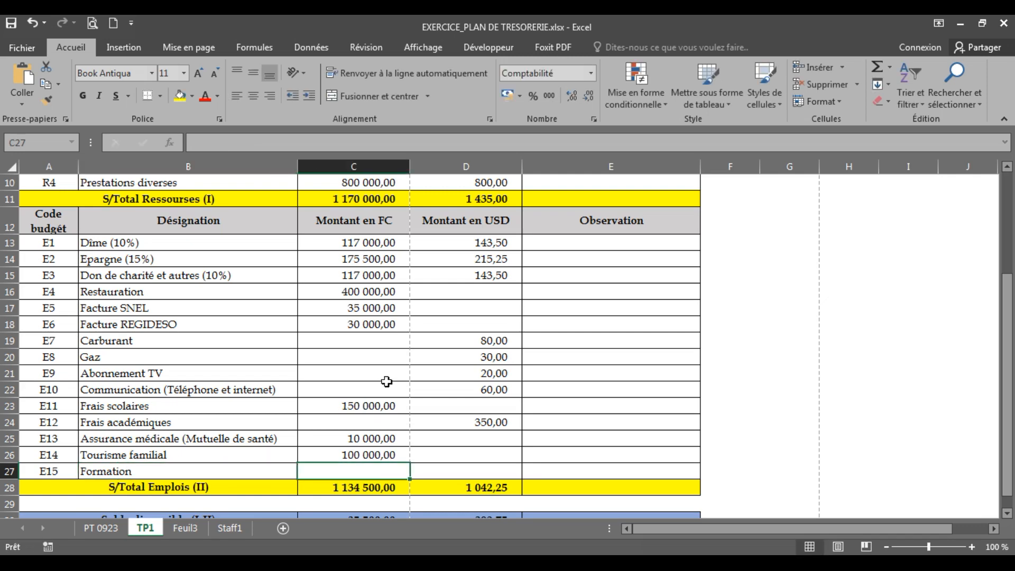
# Step: Enter 20000 in C27 as the FC amount and 50 in D27 as the USD amount
pyautogui.scroll(-2, 384, 378)
pyautogui.scroll(1, 360, 321)
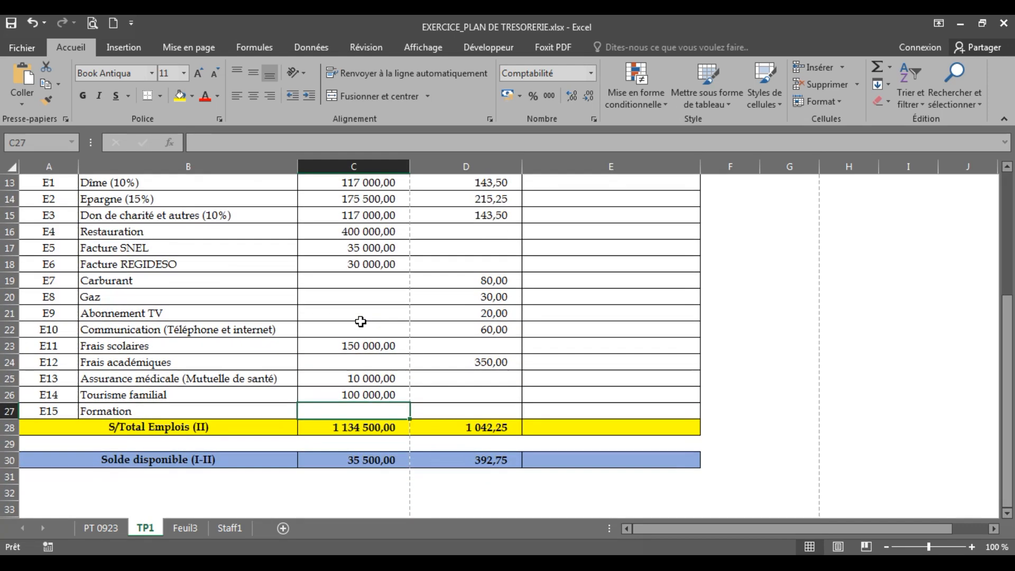
pyautogui.write('20000')
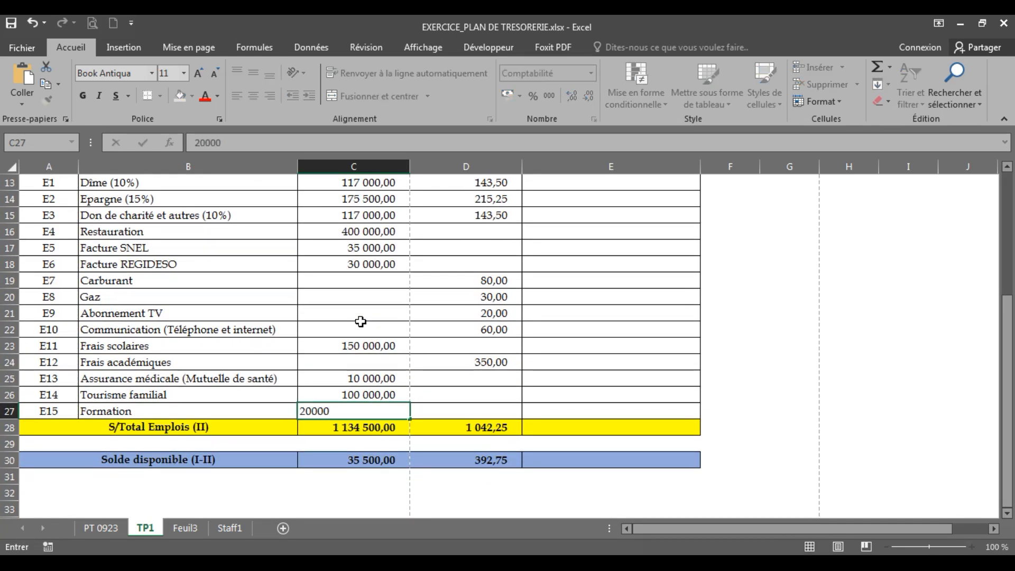
pyautogui.click(360, 322)
pyautogui.click(451, 411)
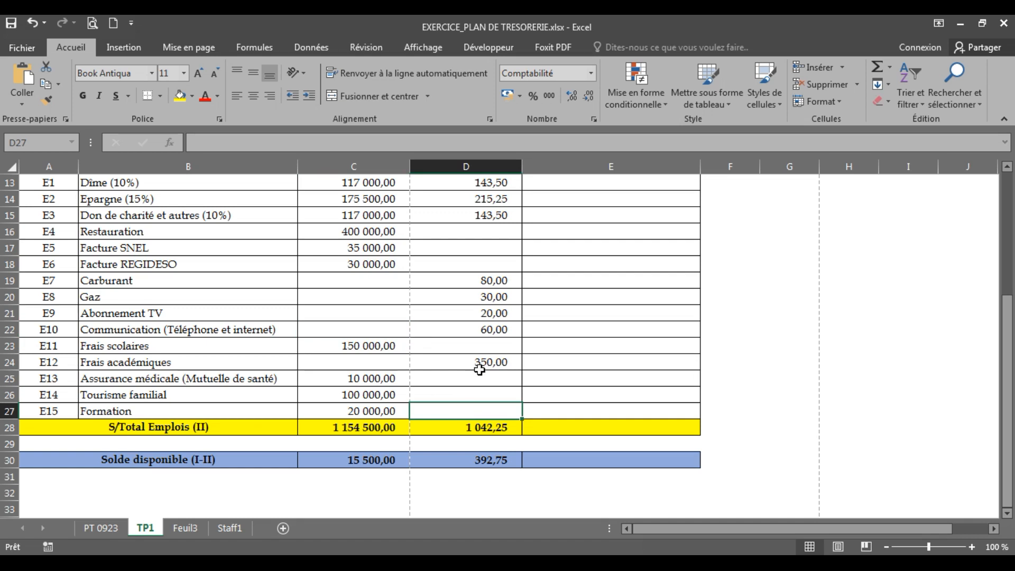
pyautogui.write('50')
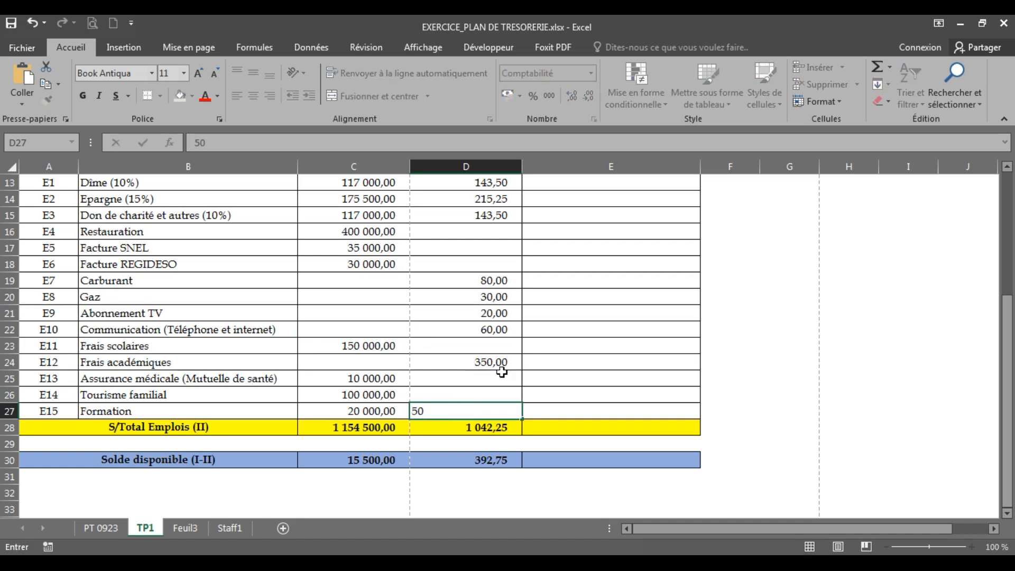
pyautogui.press('Tab')
pyautogui.click(610, 377)
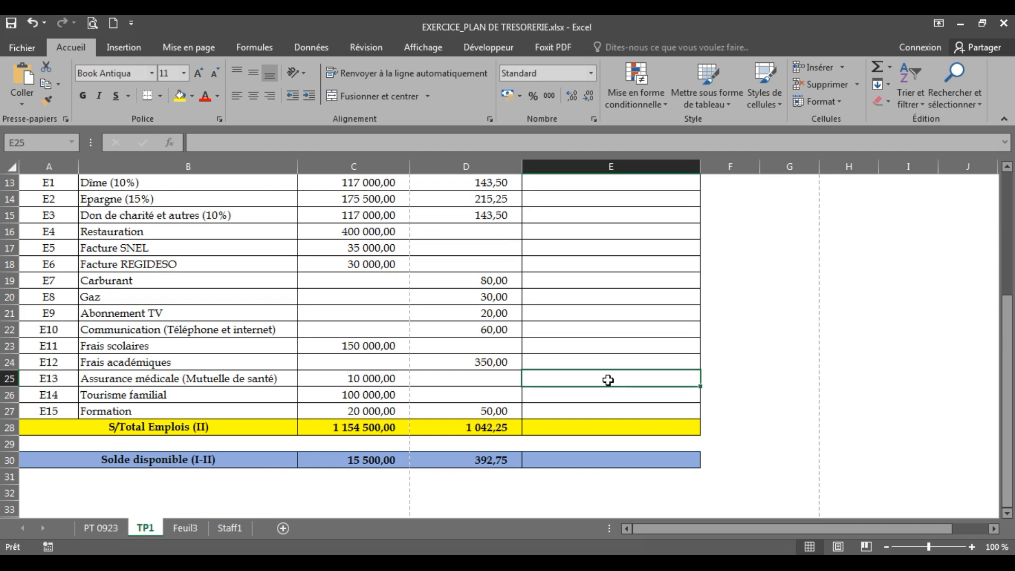
# Step: Attempt to edit the D28 USD subtotal formula, then undo to restore it
pyautogui.click(467, 425)
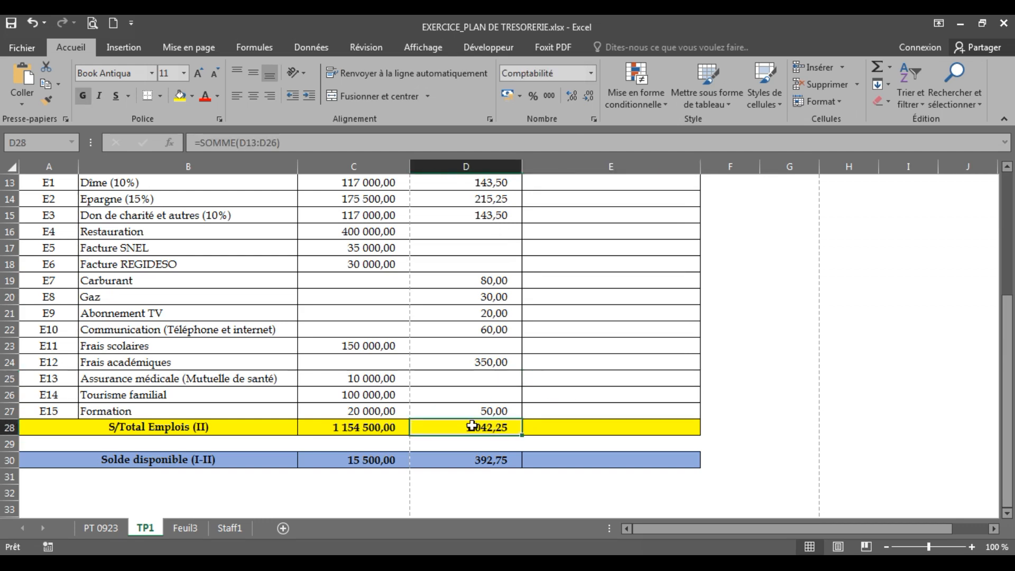
pyautogui.doubleClick(472, 426)
pyautogui.click(371, 426)
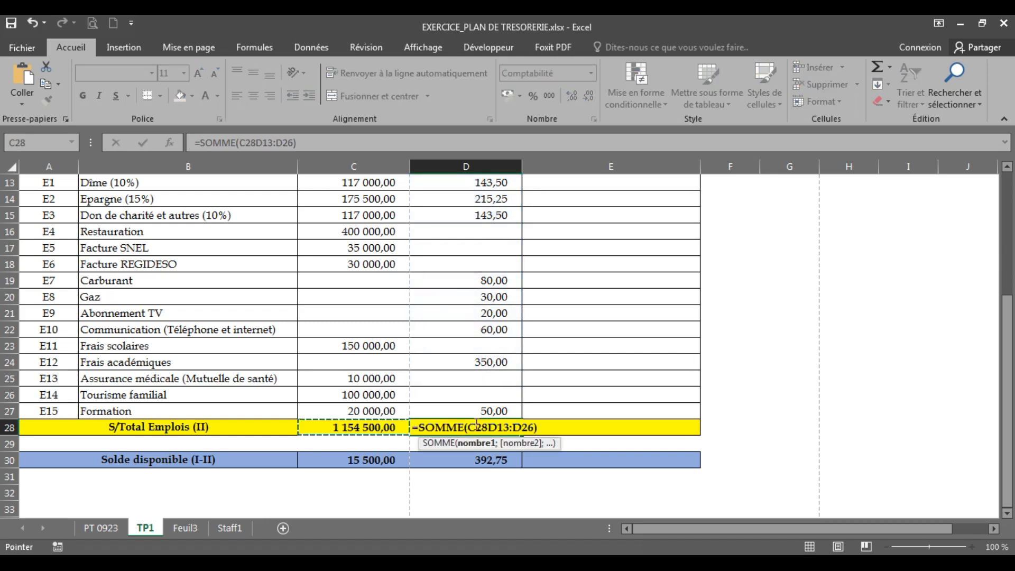
pyautogui.moveTo(307, 143); pyautogui.dragTo(180, 141)
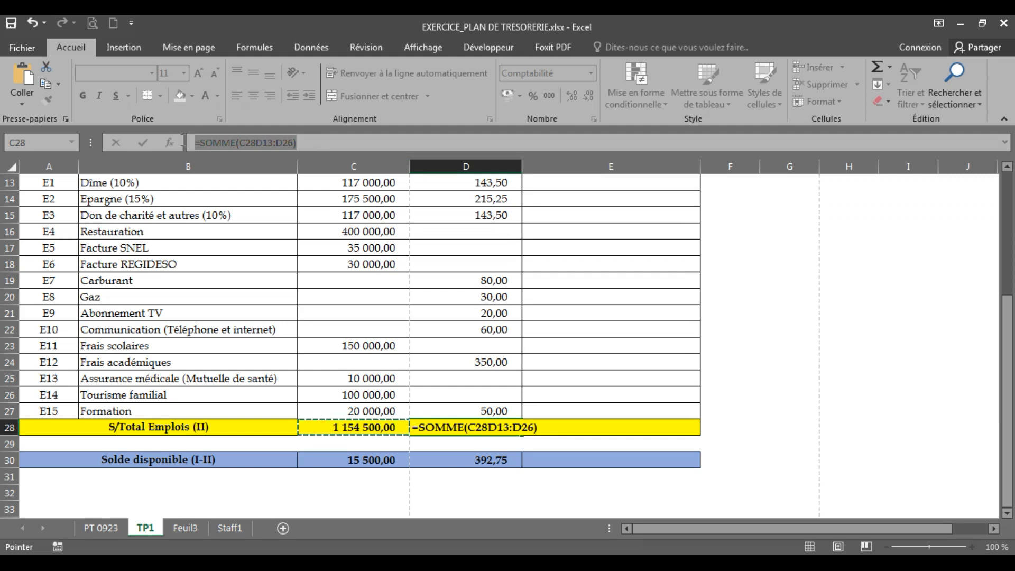
pyautogui.press('BackSpace')
pyautogui.click(550, 346)
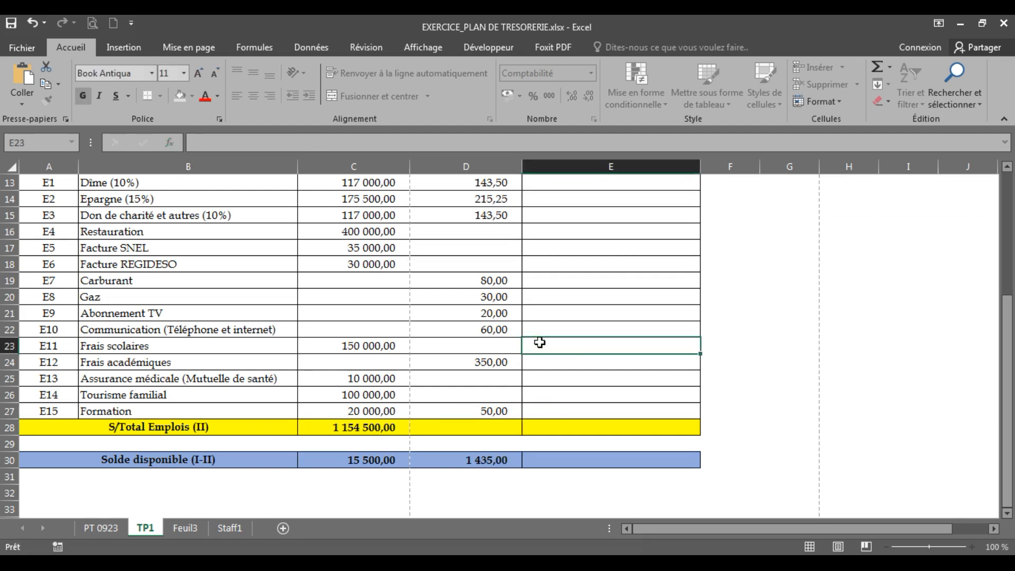
pyautogui.click(32, 22)
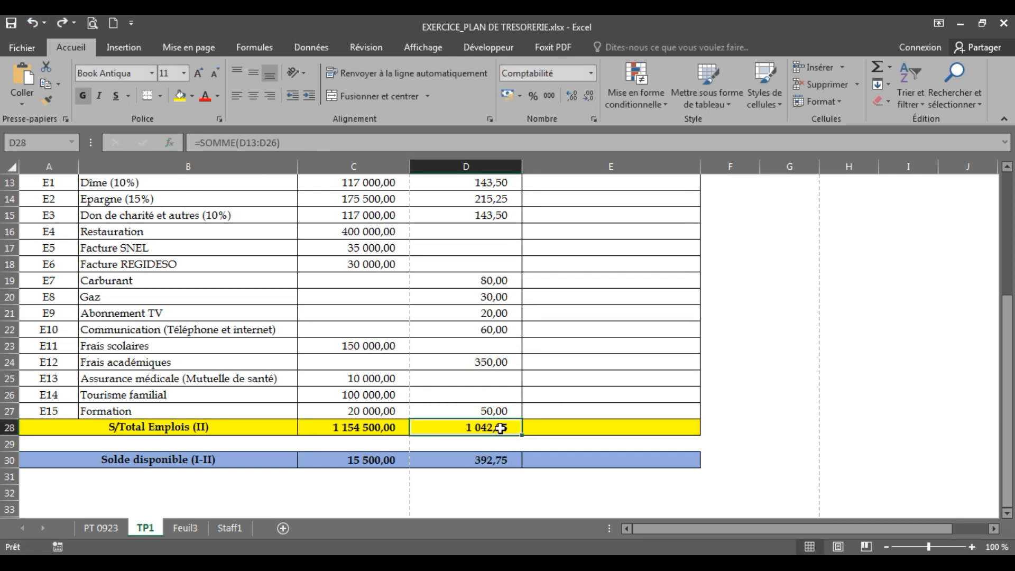
# Step: Confirm the C28 SOMME covers rows 13 to 27 and copy it into D28
pyautogui.click(369, 427)
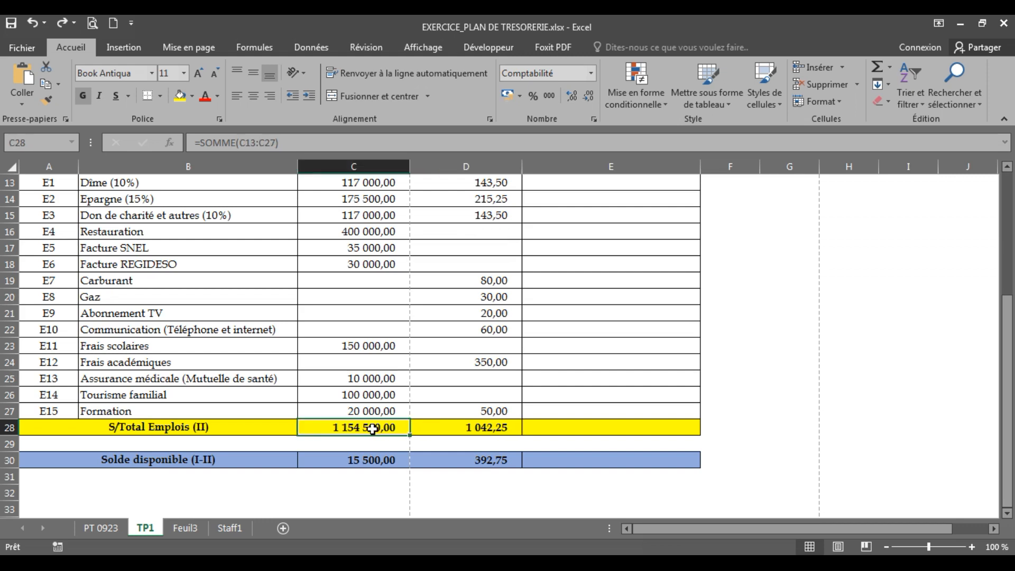
pyautogui.doubleClick(373, 428)
pyautogui.press('Return')
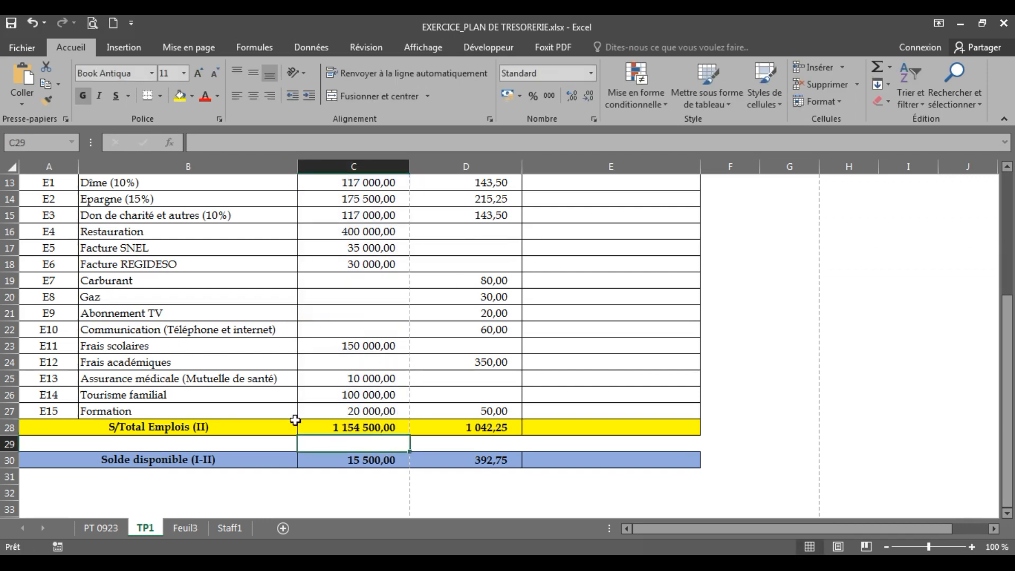
pyautogui.click(327, 426)
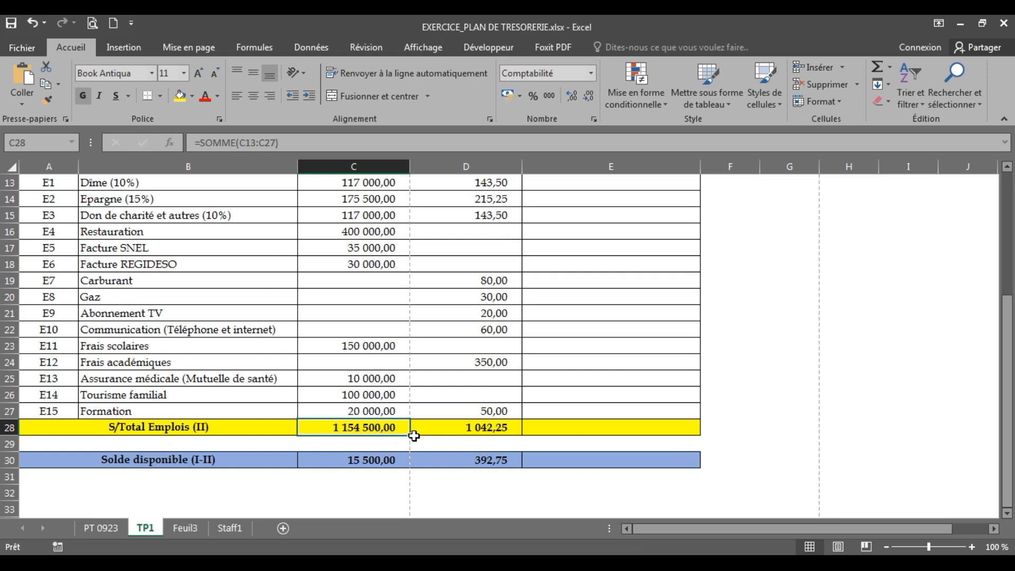
pyautogui.moveTo(409, 437); pyautogui.dragTo(465, 436)
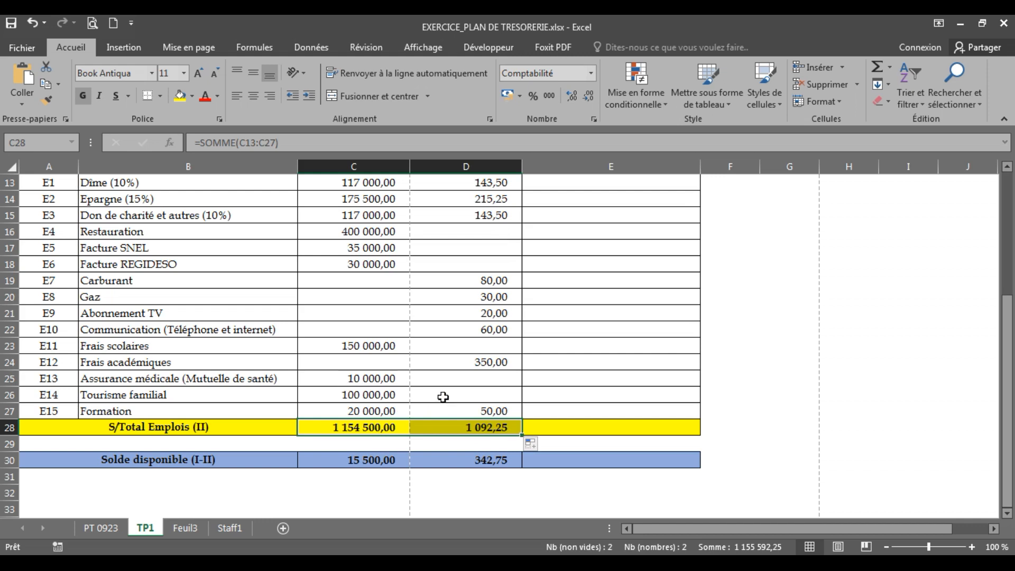
# Step: Delete row 27 holding the E15 Formation expense with Accueil > Supprimer
pyautogui.click(106, 427)
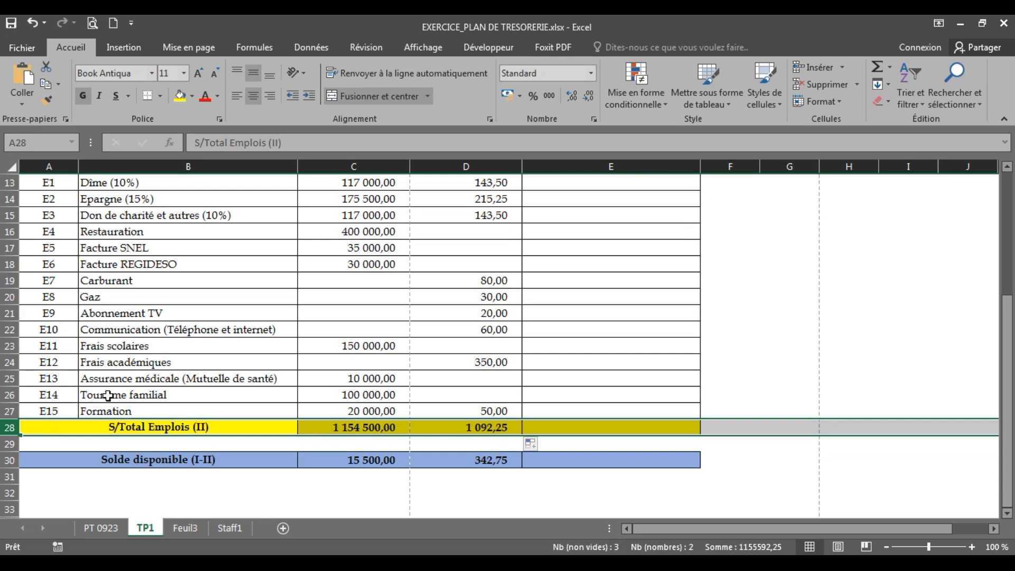
pyautogui.scroll(3, 435, 348)
pyautogui.scroll(1, 435, 349)
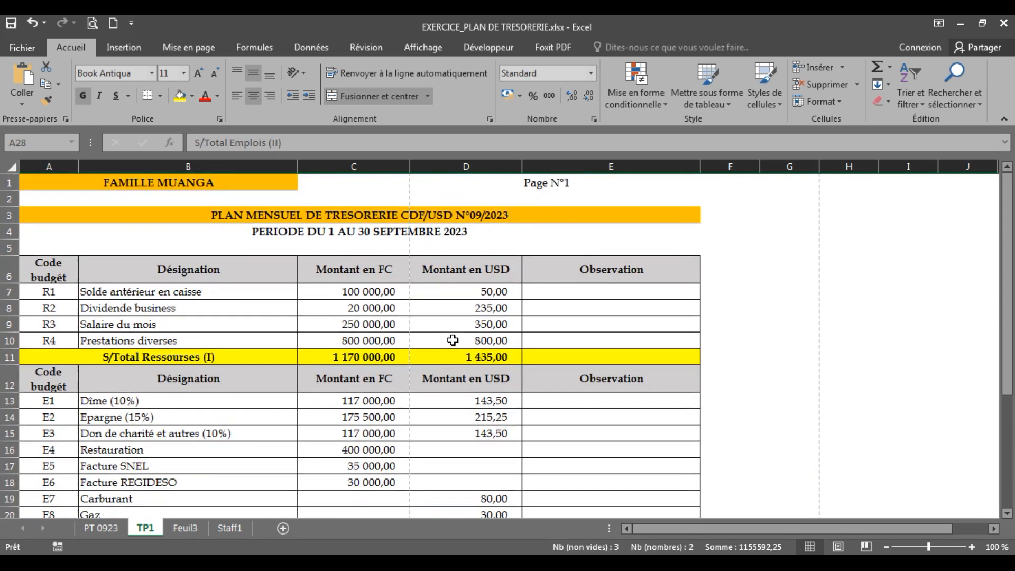
pyautogui.scroll(-5, 438, 397)
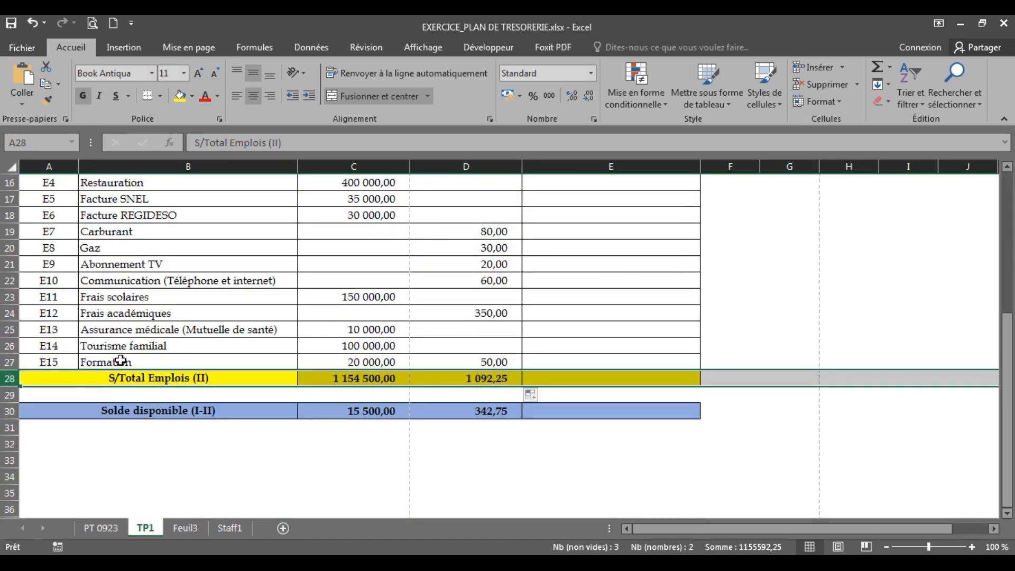
pyautogui.click(173, 327)
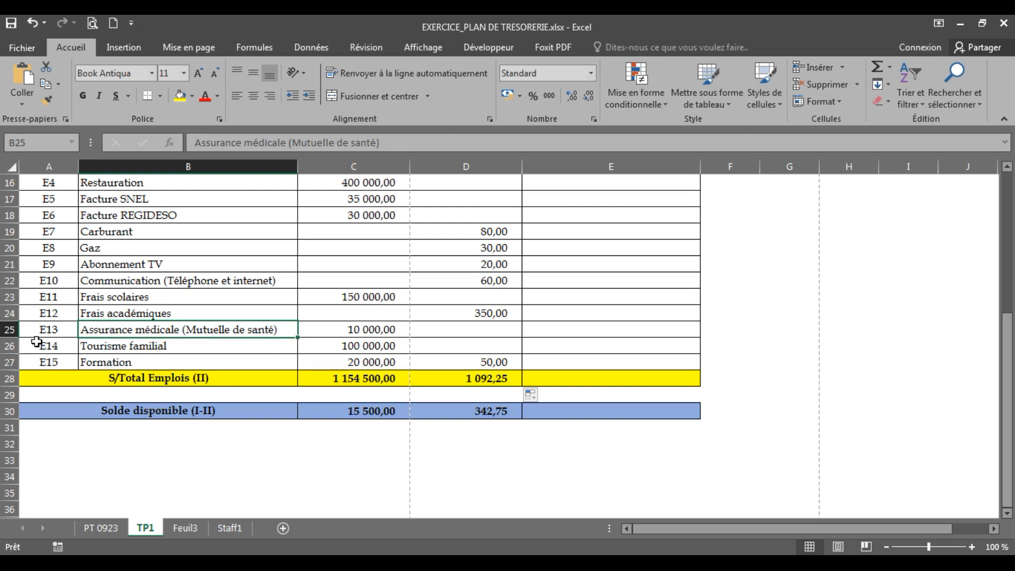
pyautogui.click(11, 362)
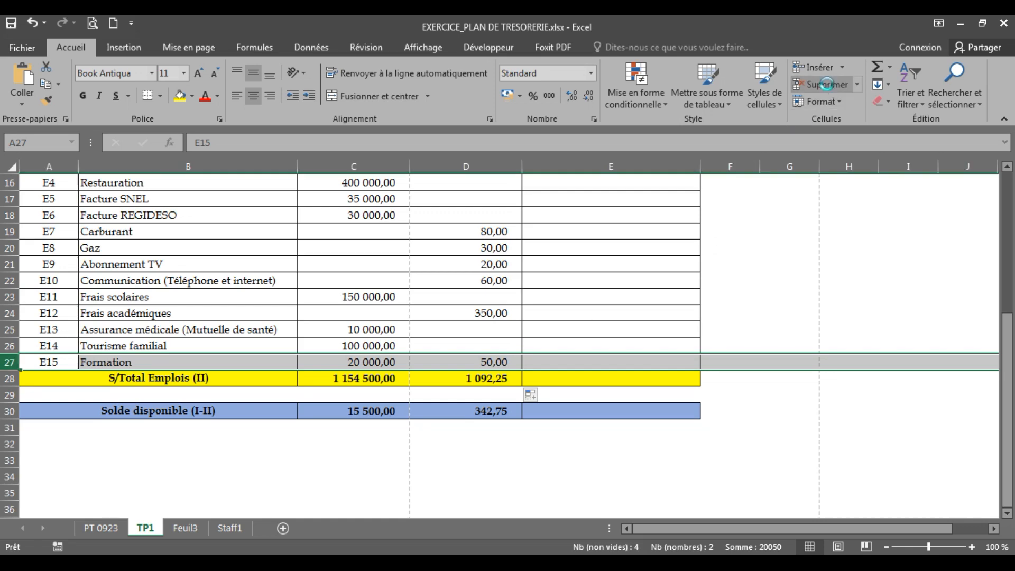
pyautogui.click(826, 84)
pyautogui.click(335, 312)
pyautogui.scroll(5, 409, 320)
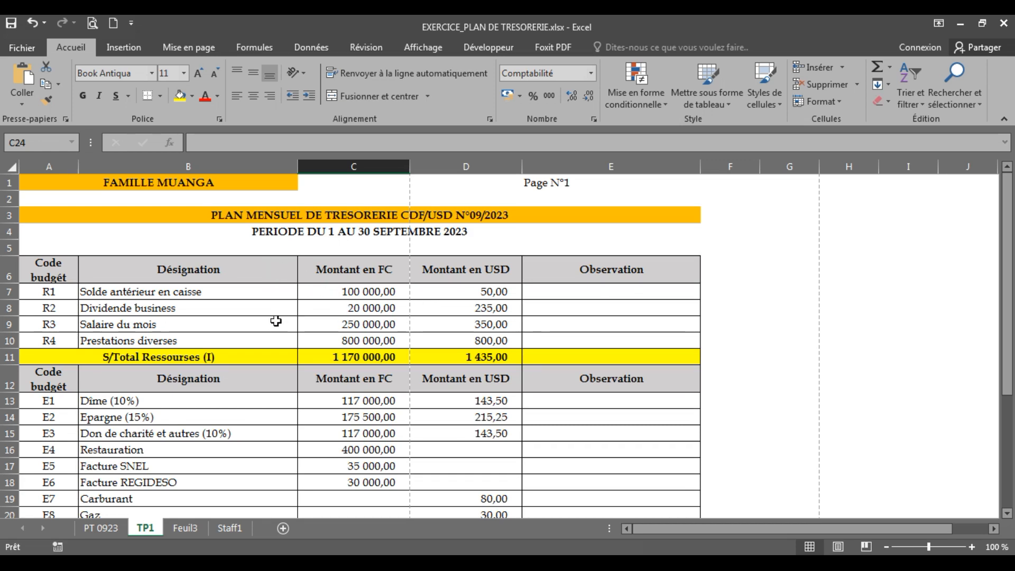
pyautogui.click(93, 23)
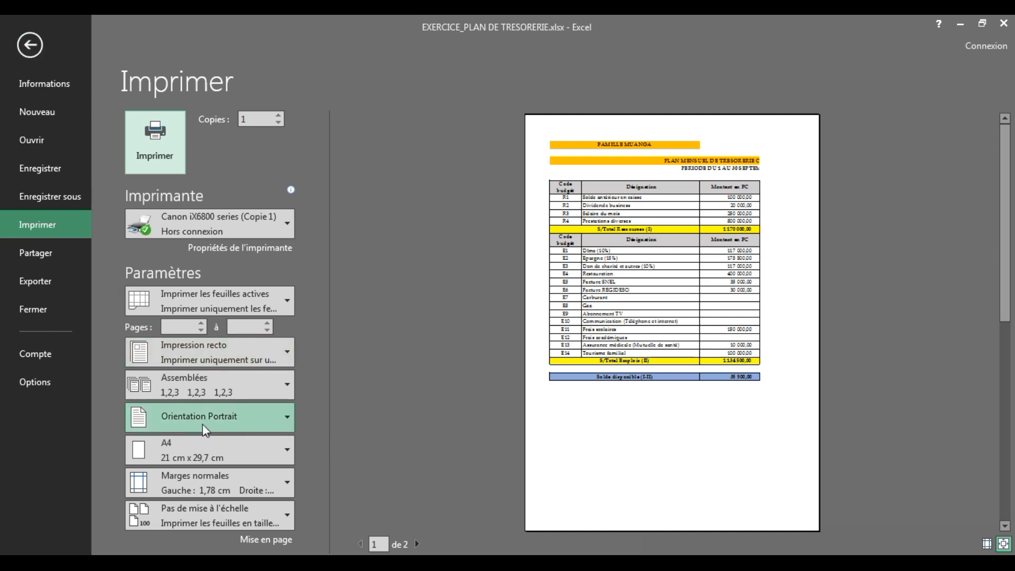
pyautogui.click(240, 420)
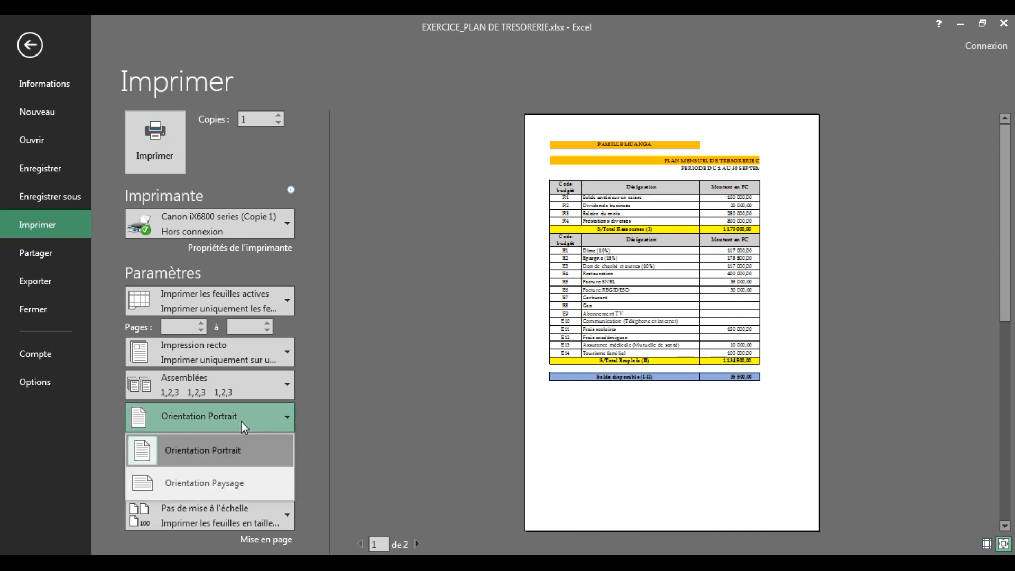
pyautogui.click(220, 487)
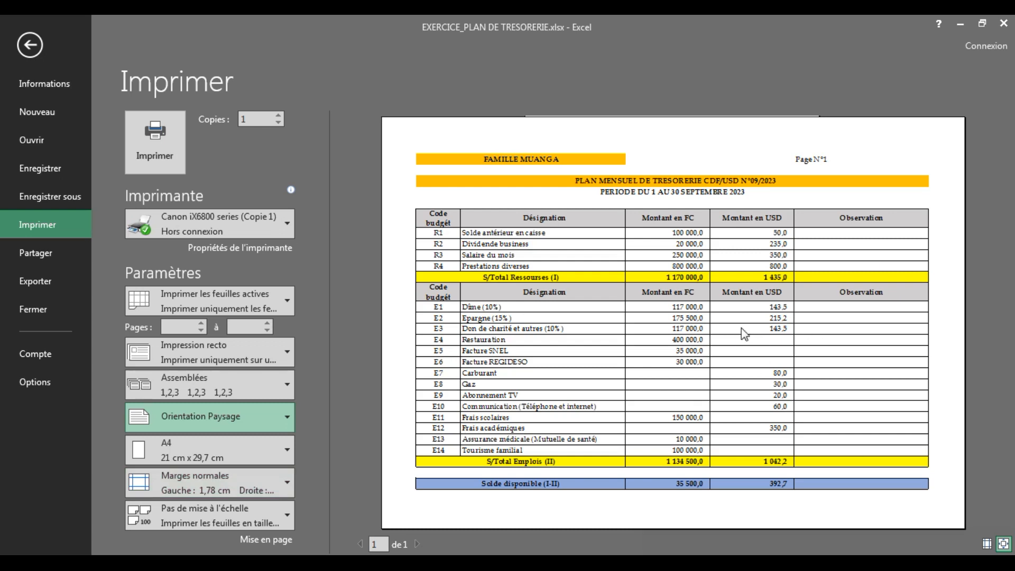
pyautogui.click(219, 417)
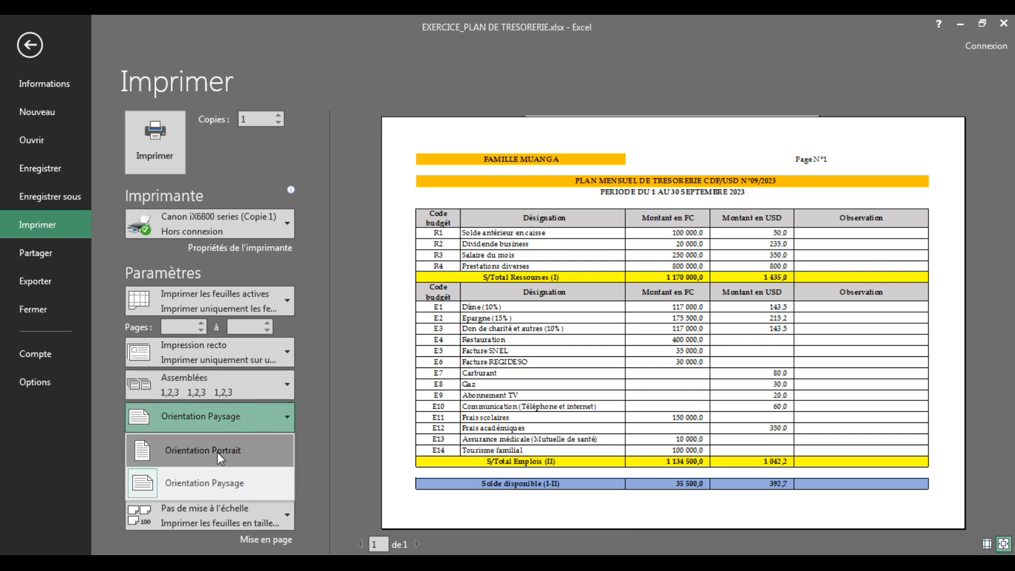
pyautogui.click(217, 451)
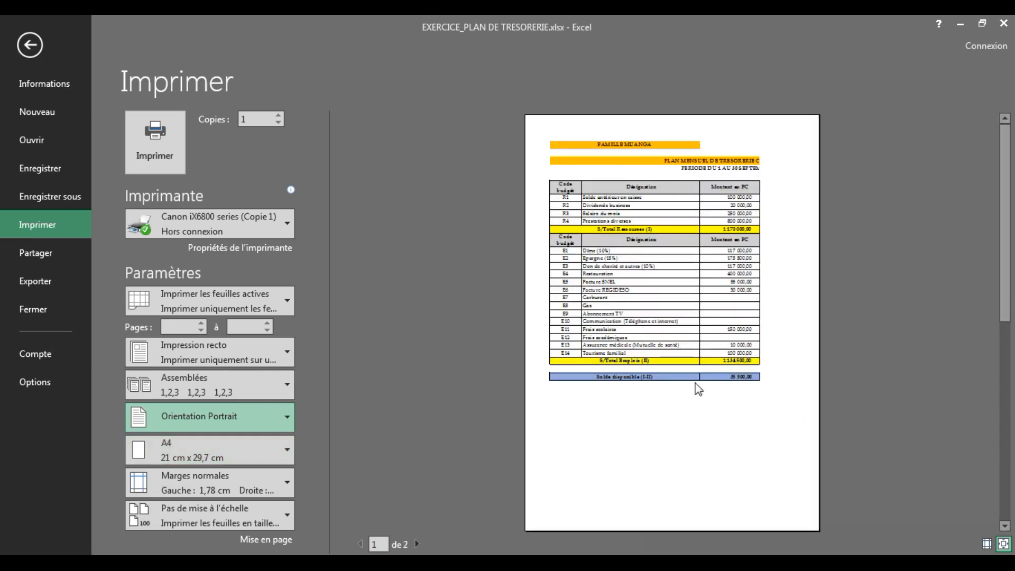
pyautogui.click(29, 45)
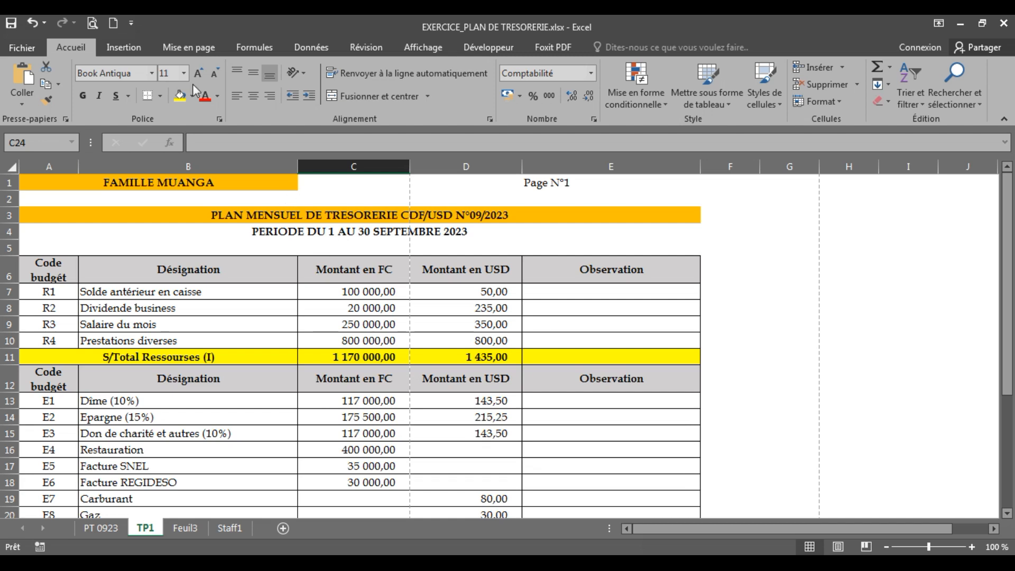
# Step: Set the TP1 page orientation to Paysage and verify in Print Preview it fits one page
pyautogui.click(193, 47)
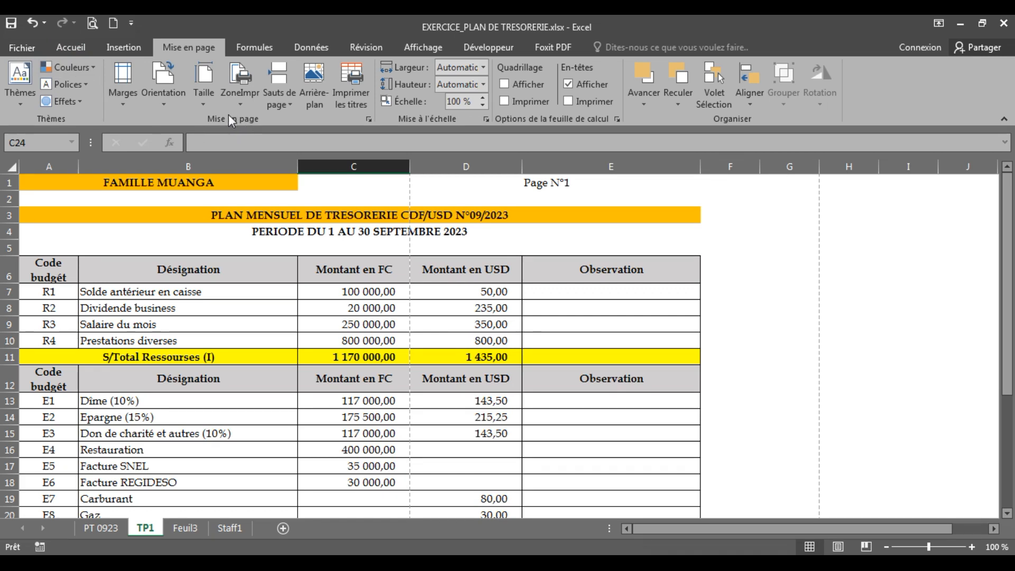
pyautogui.click(167, 103)
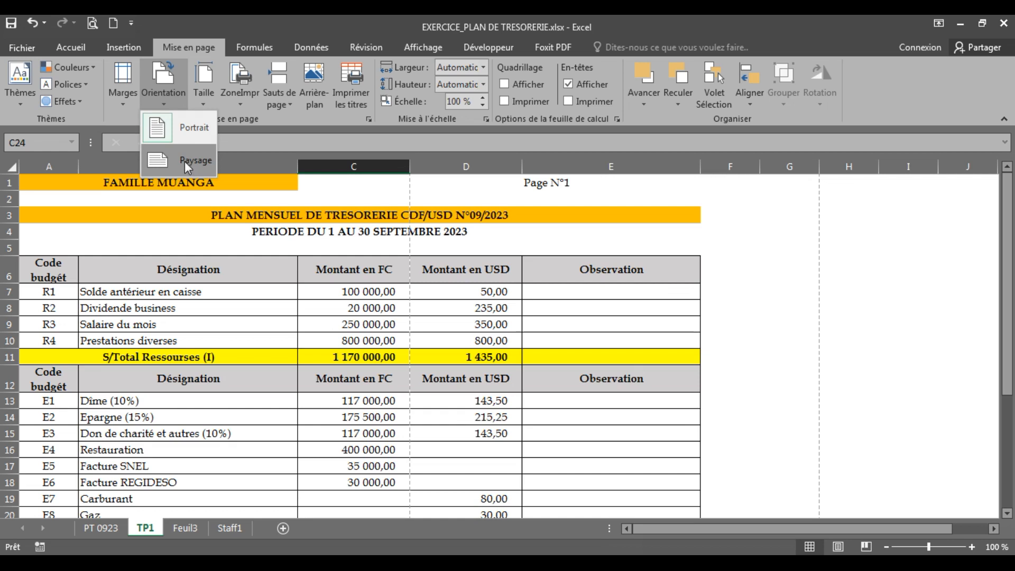
pyautogui.click(186, 165)
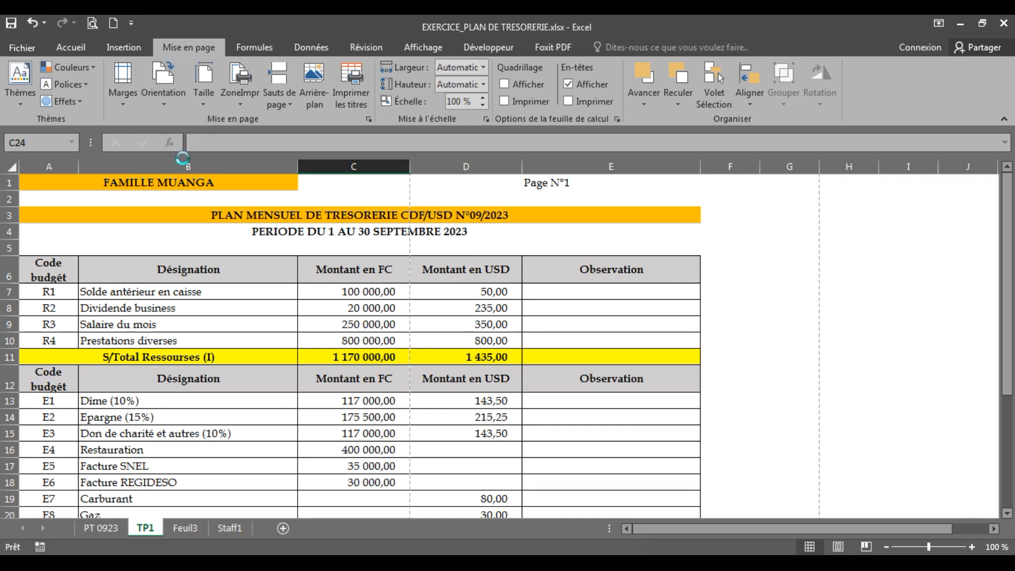
pyautogui.click(92, 24)
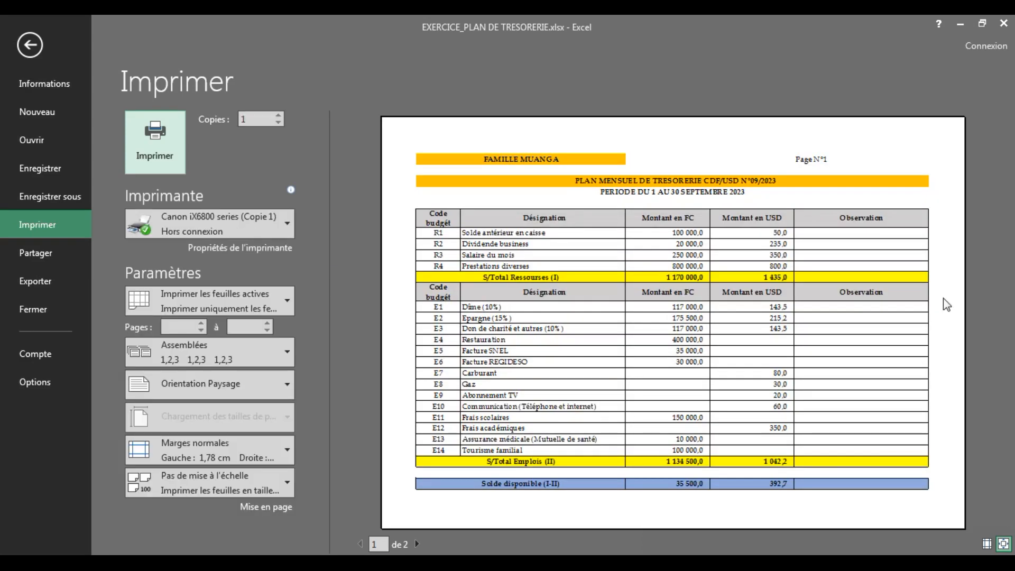
pyautogui.click(29, 45)
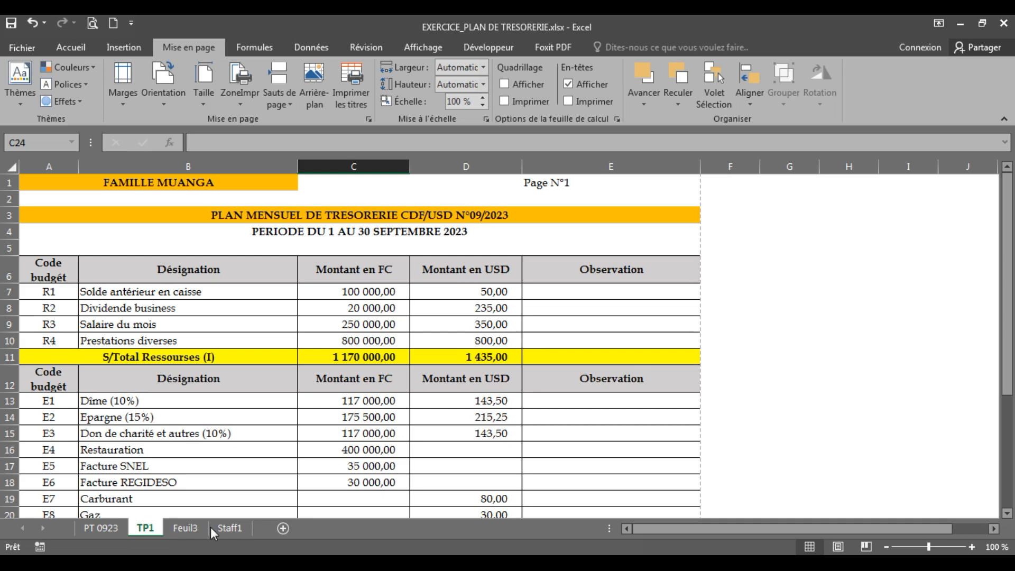
# Step: Drag the Staff1 sheet tab between TP1 and Feuil3, check Feuil3's org charts, then return to Staff1
pyautogui.click(228, 529)
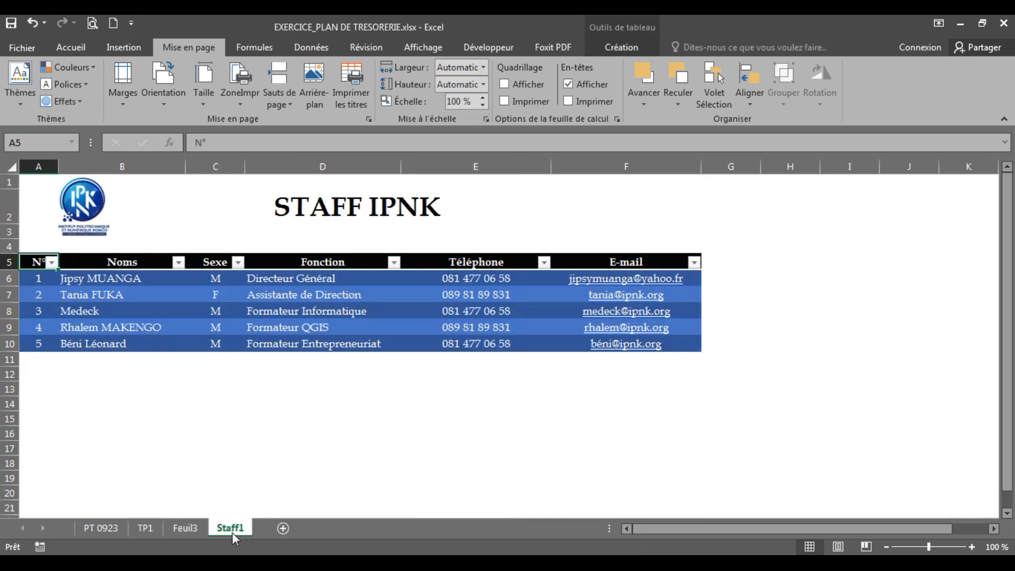
pyautogui.moveTo(183, 529); pyautogui.dragTo(182, 528)
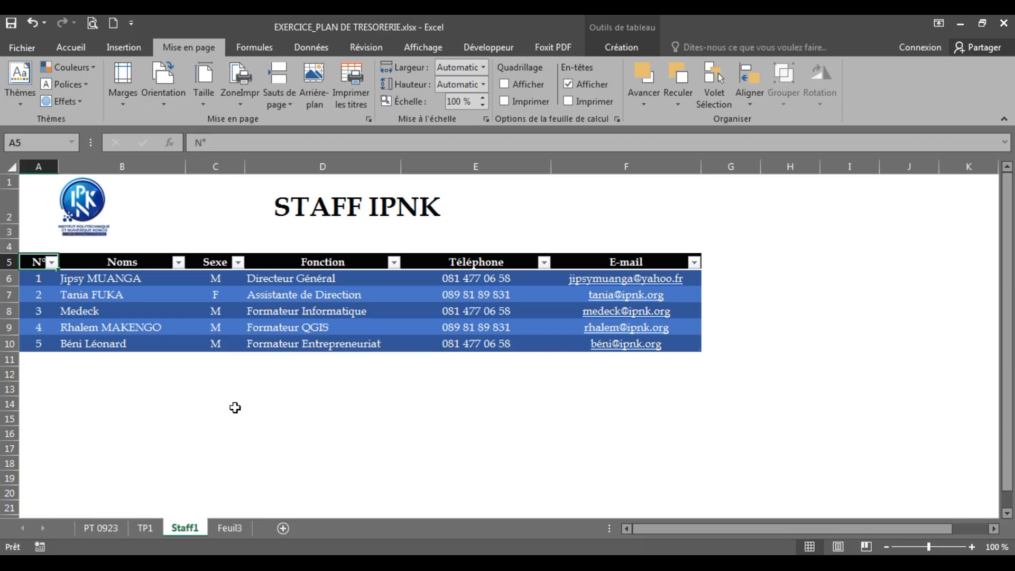
pyautogui.click(230, 528)
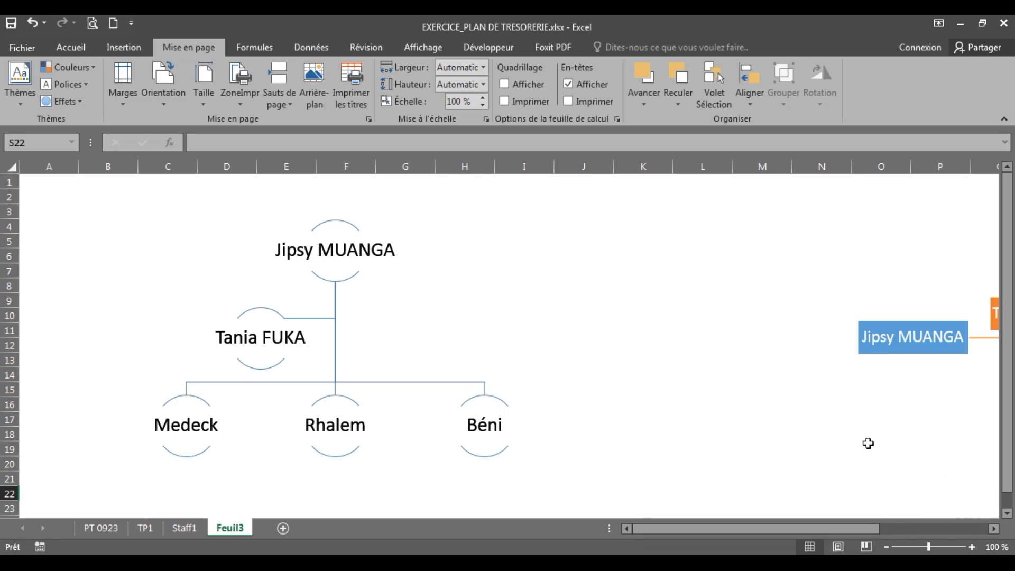
pyautogui.press('Right')
pyautogui.press('Right')
pyautogui.press('Right')
pyautogui.press('Right')
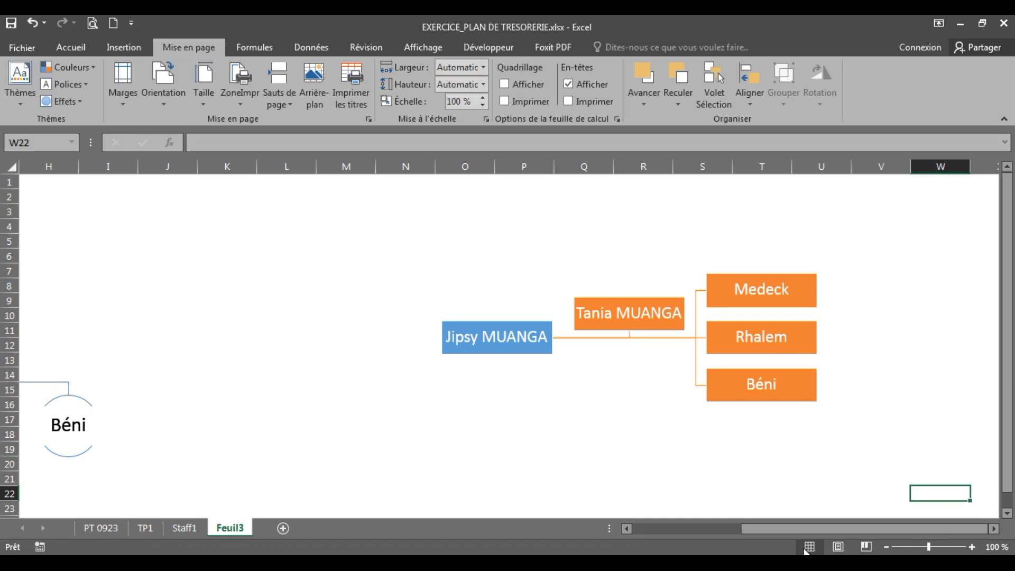
pyautogui.hotkey('ctrl', 'pageup')
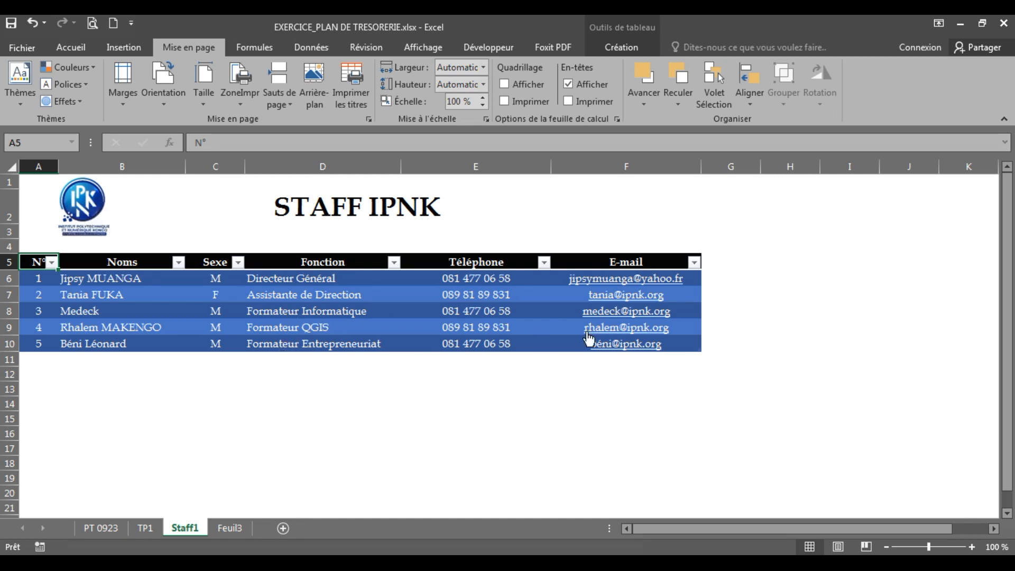
# Step: Add a new sheet Feuil1 and insert ipnk Profil.jpg from Bureau > Ressources_TP_Excel
pyautogui.click(283, 527)
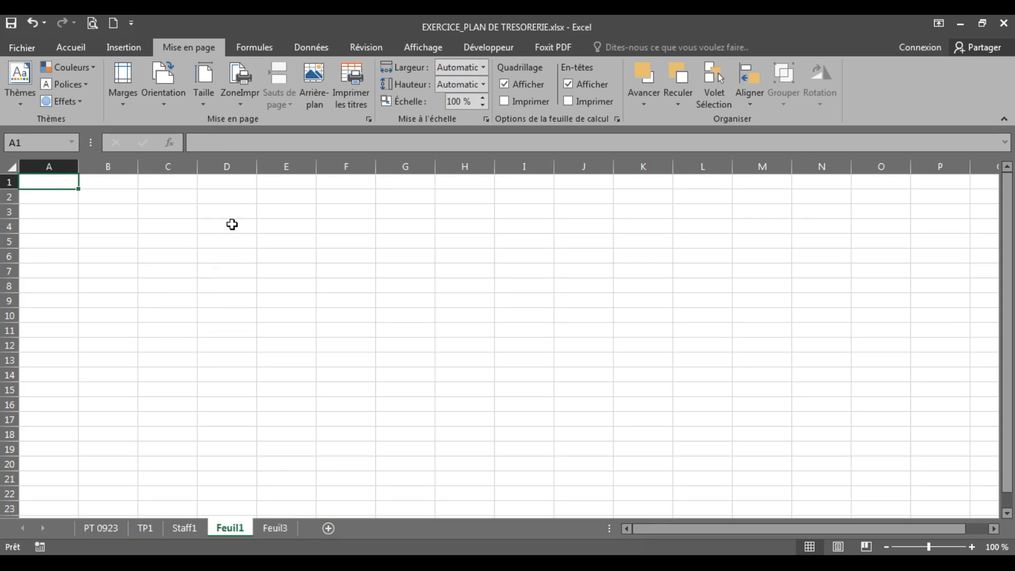
pyautogui.click(124, 47)
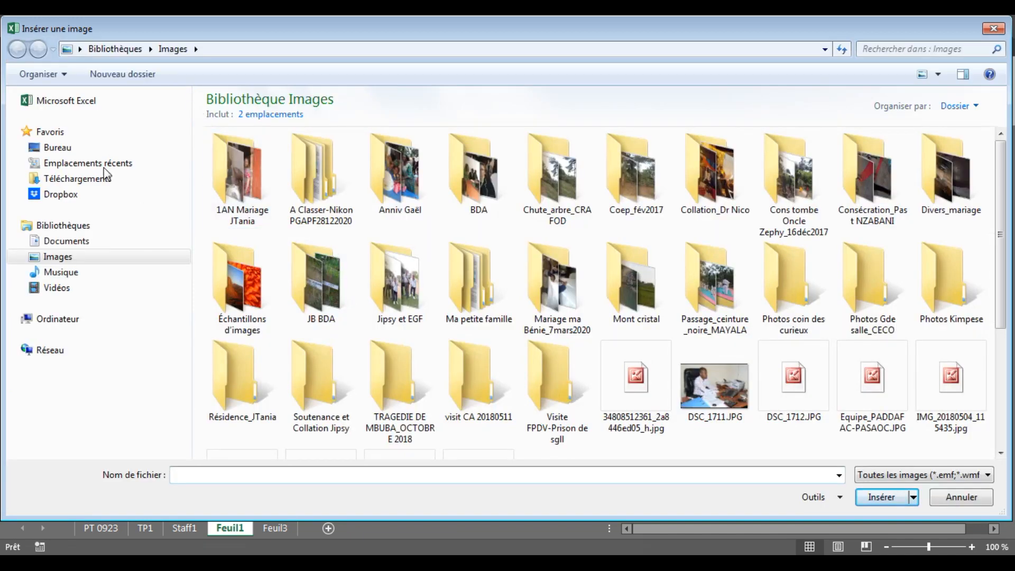
pyautogui.click(61, 150)
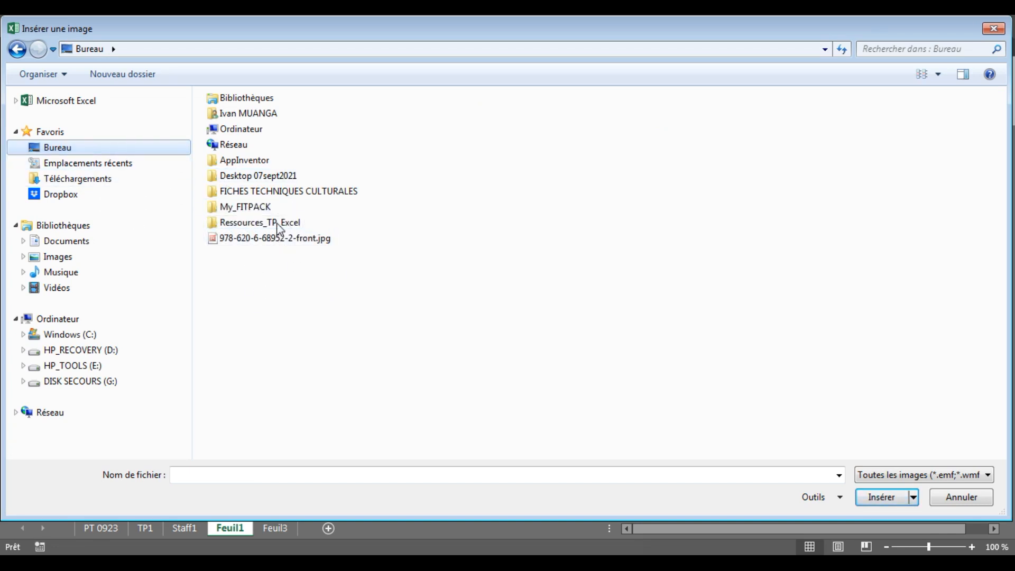
pyautogui.click(250, 225)
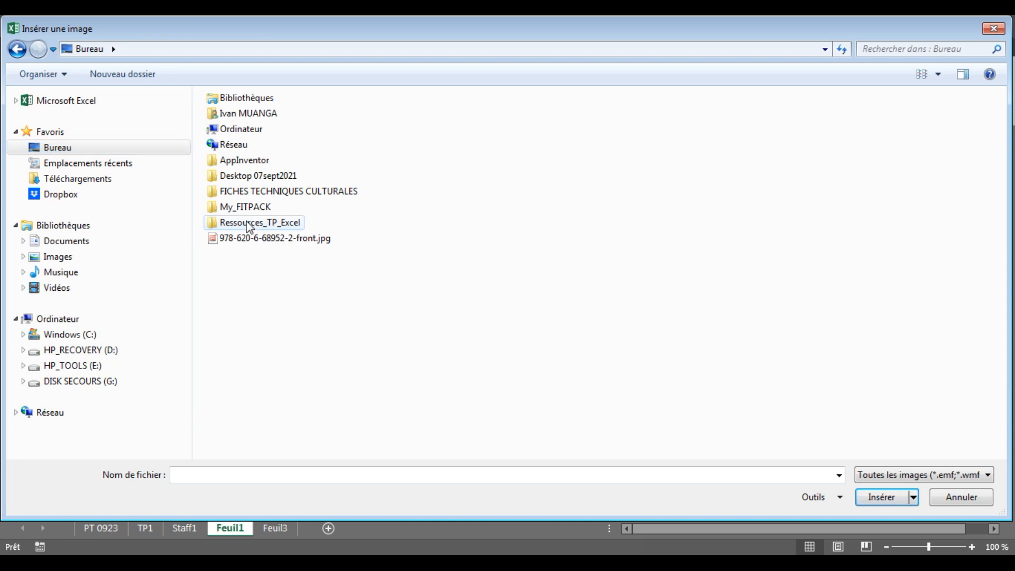
pyautogui.doubleClick(250, 224)
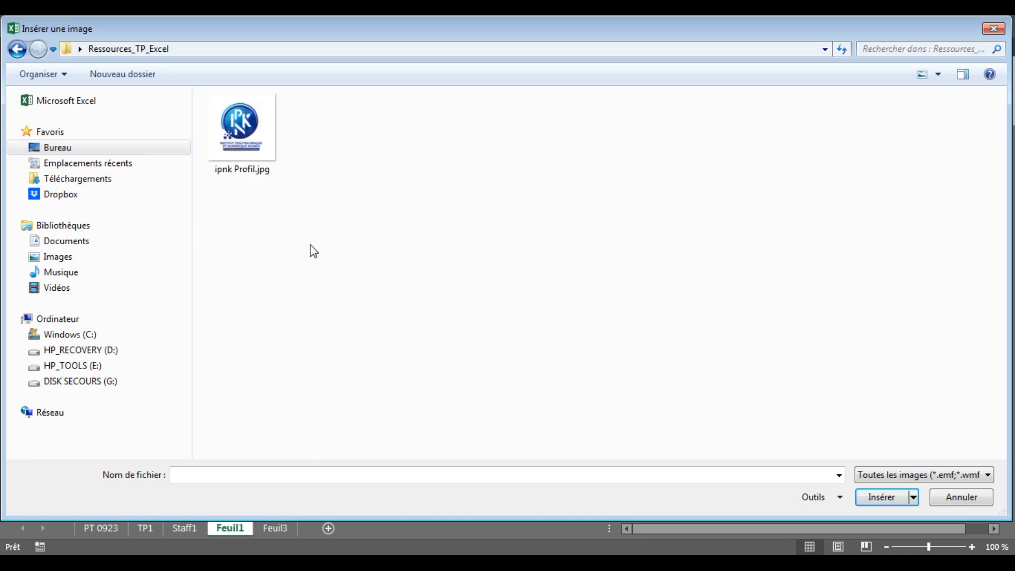
pyautogui.doubleClick(246, 141)
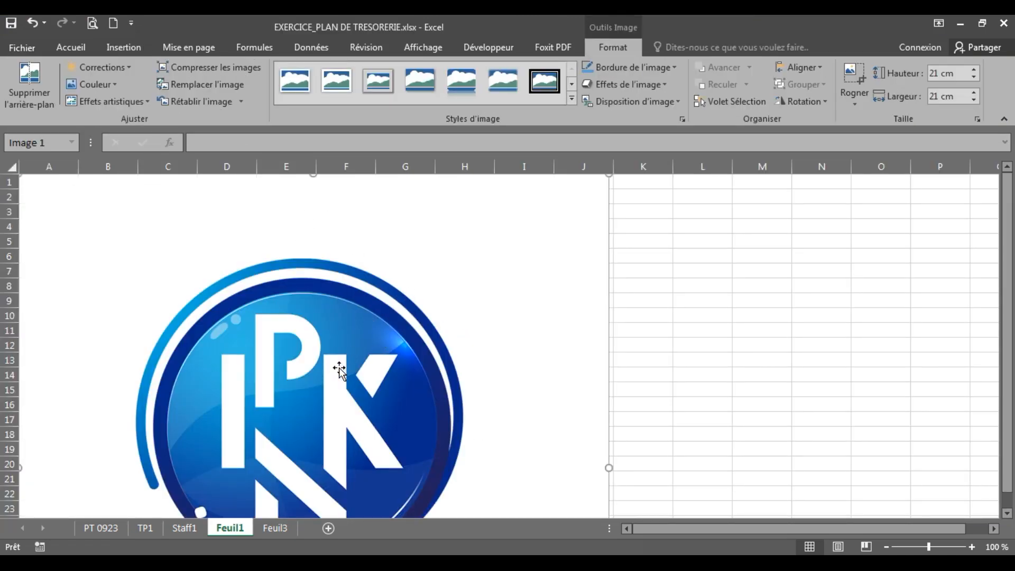
# Step: Resize the logo by its corner handle, first to about 11,88 cm, then to 5,29 cm square
pyautogui.scroll(-7, 339, 370)
pyautogui.scroll(2, 370, 363)
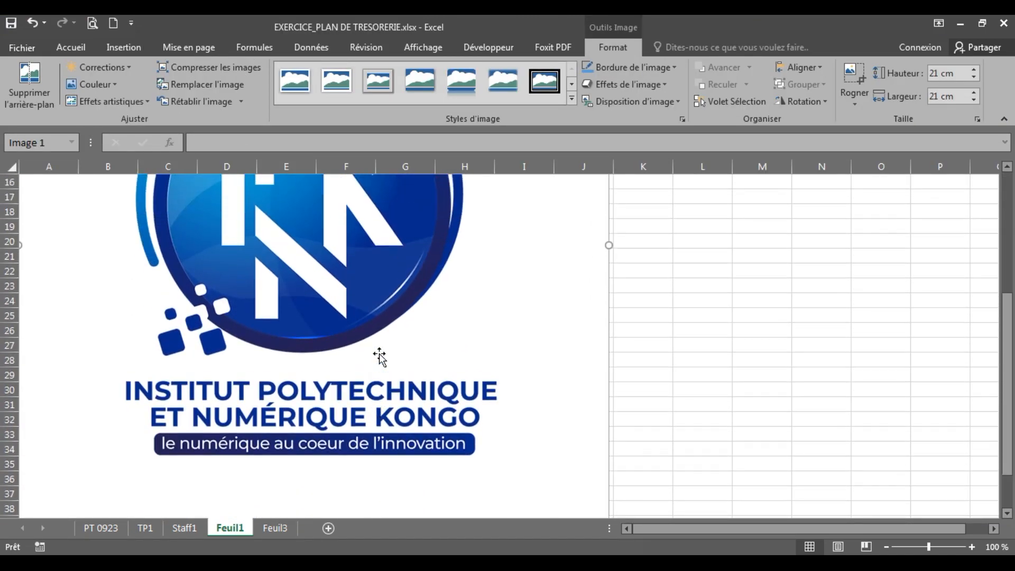
pyautogui.scroll(5, 486, 335)
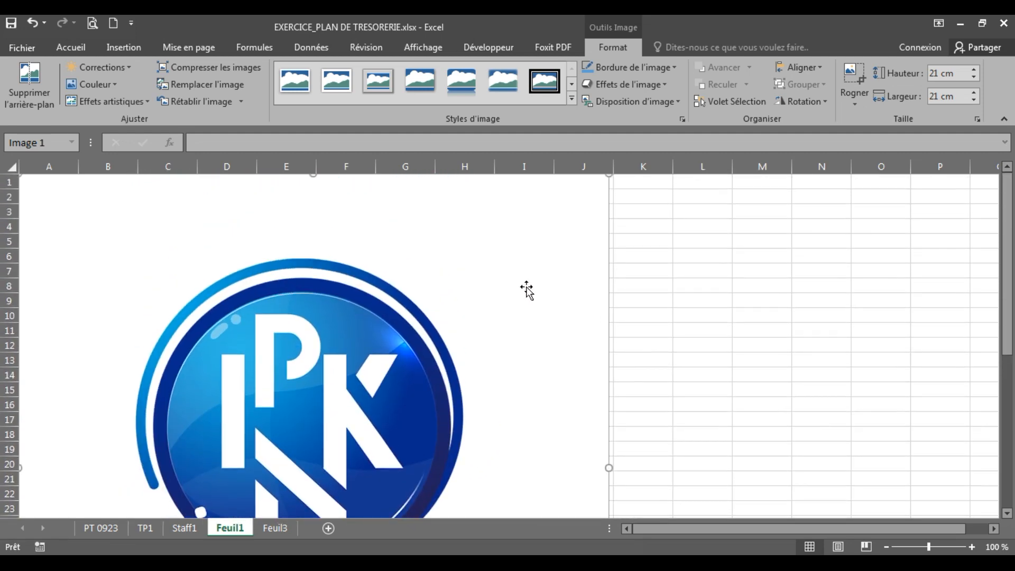
pyautogui.scroll(-7, 480, 394)
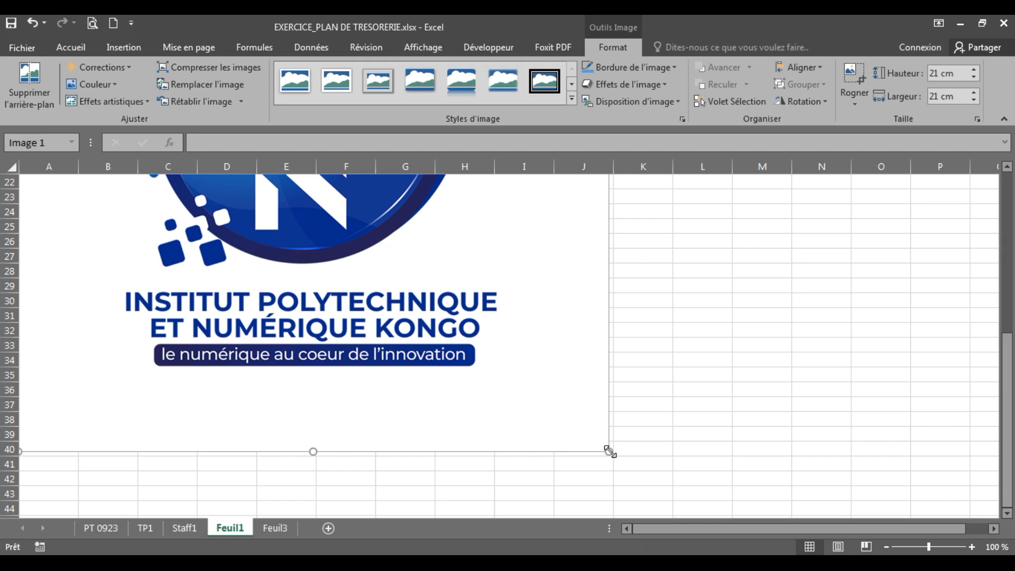
pyautogui.moveTo(609, 450); pyautogui.dragTo(310, 195)
pyautogui.scroll(4, 392, 312)
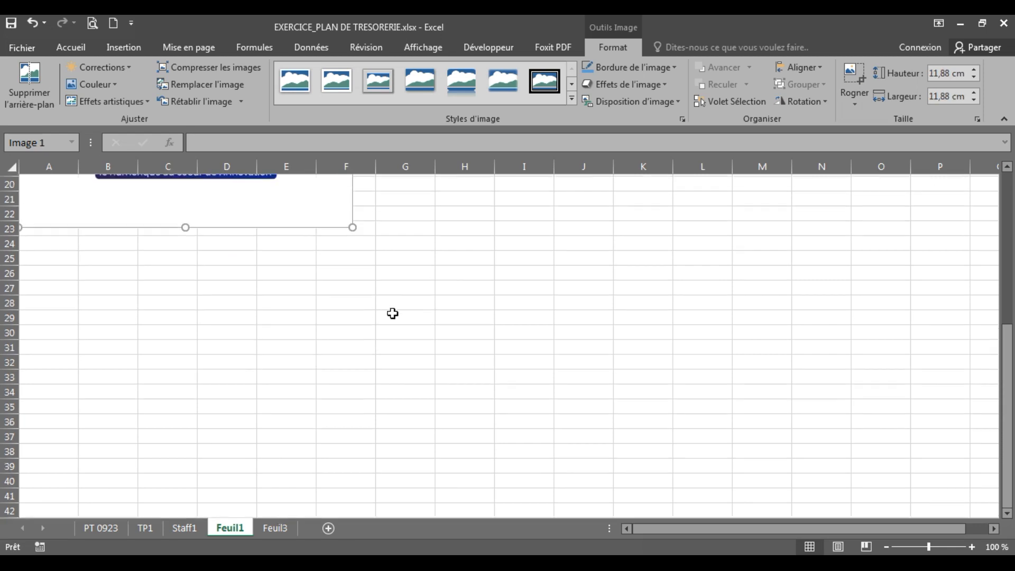
pyautogui.scroll(4, 391, 316)
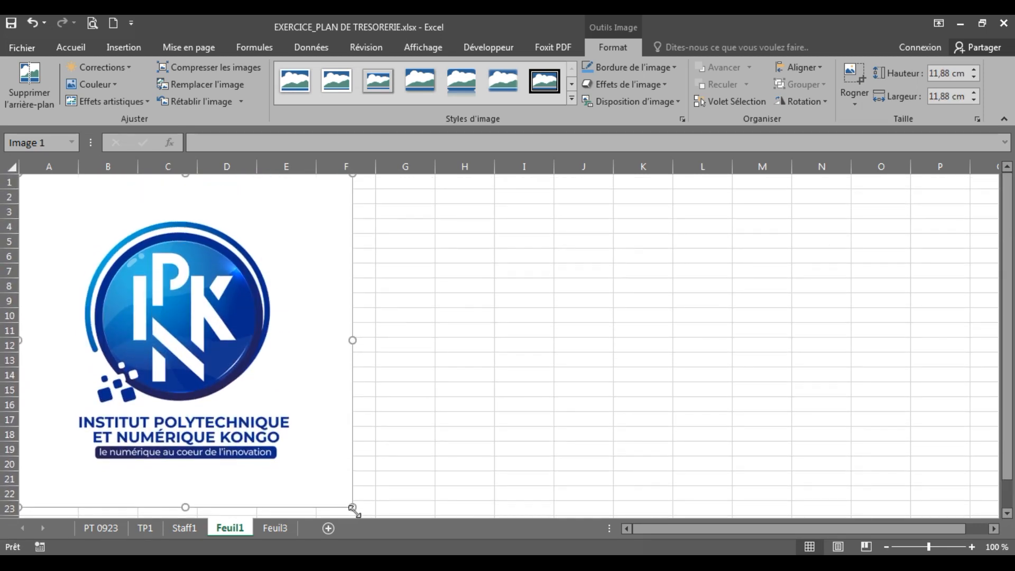
pyautogui.moveTo(353, 508); pyautogui.dragTo(168, 322)
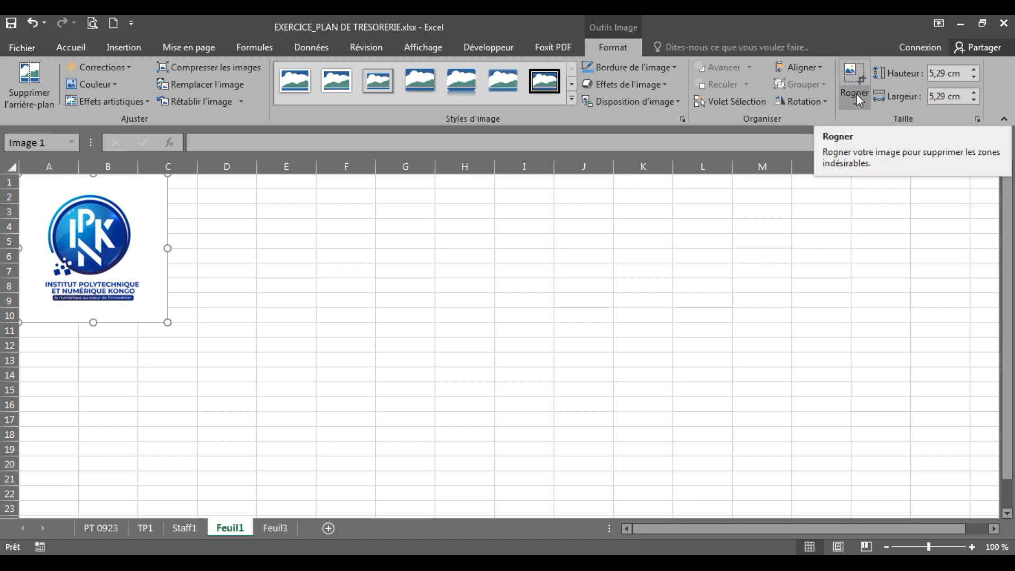
# Step: Crop the logo's white margins on all four sides, then shrink it to 2,73 × 2,43 cm
pyautogui.click(854, 77)
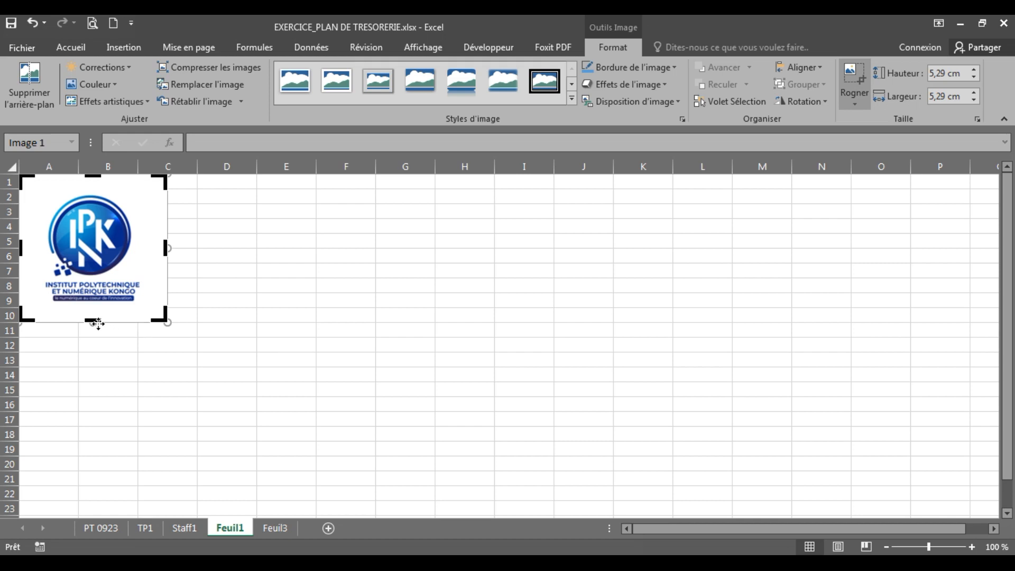
pyautogui.moveTo(92, 319); pyautogui.dragTo(91, 301)
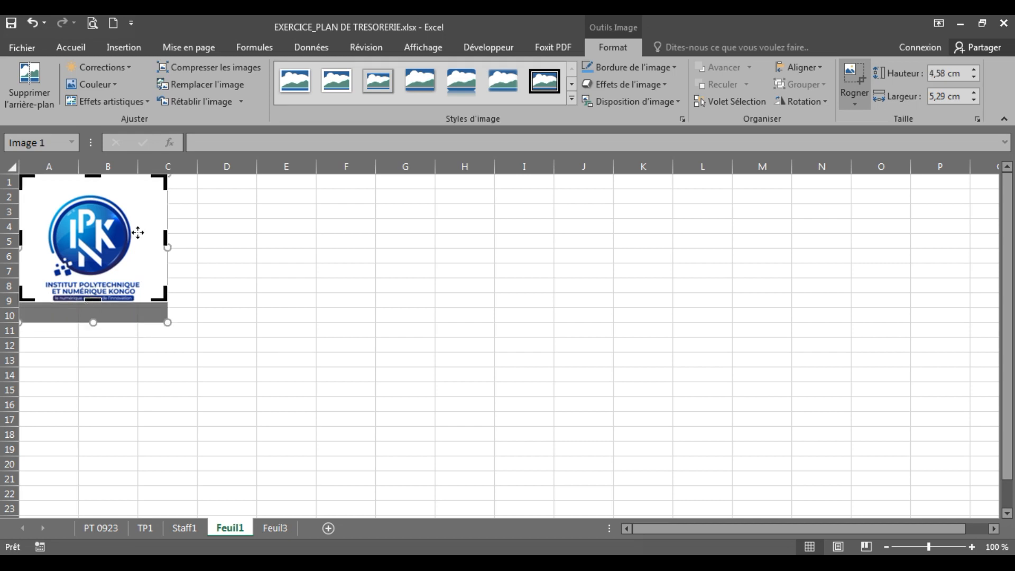
pyautogui.moveTo(163, 235); pyautogui.dragTo(141, 236)
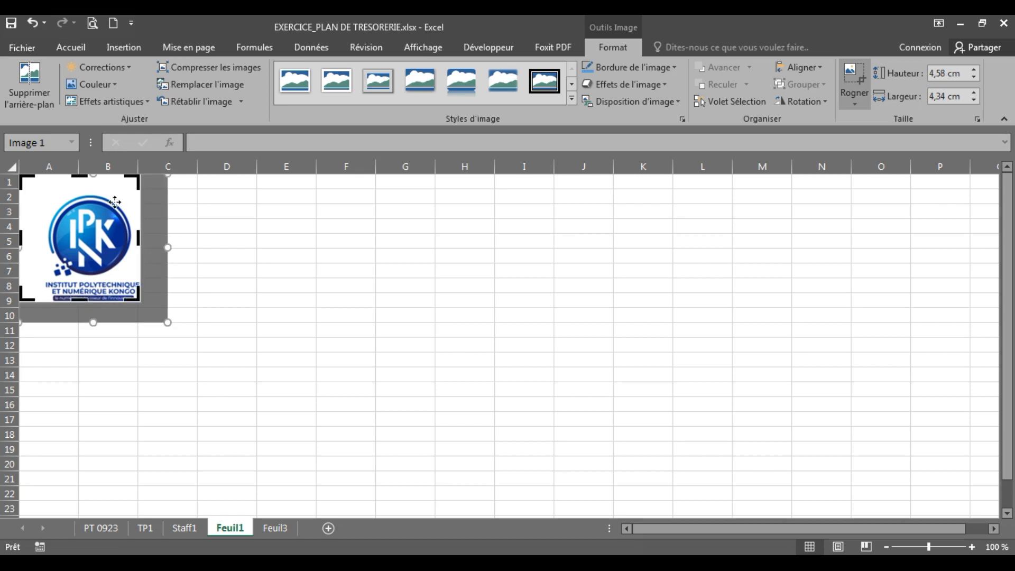
pyautogui.moveTo(80, 179); pyautogui.dragTo(80, 193)
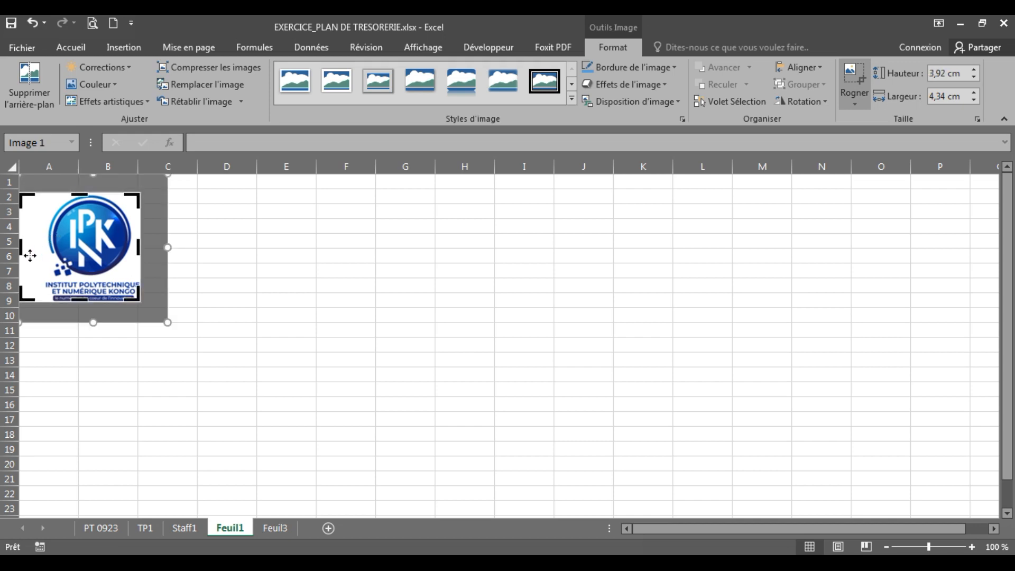
pyautogui.moveTo(19, 248); pyautogui.dragTo(44, 246)
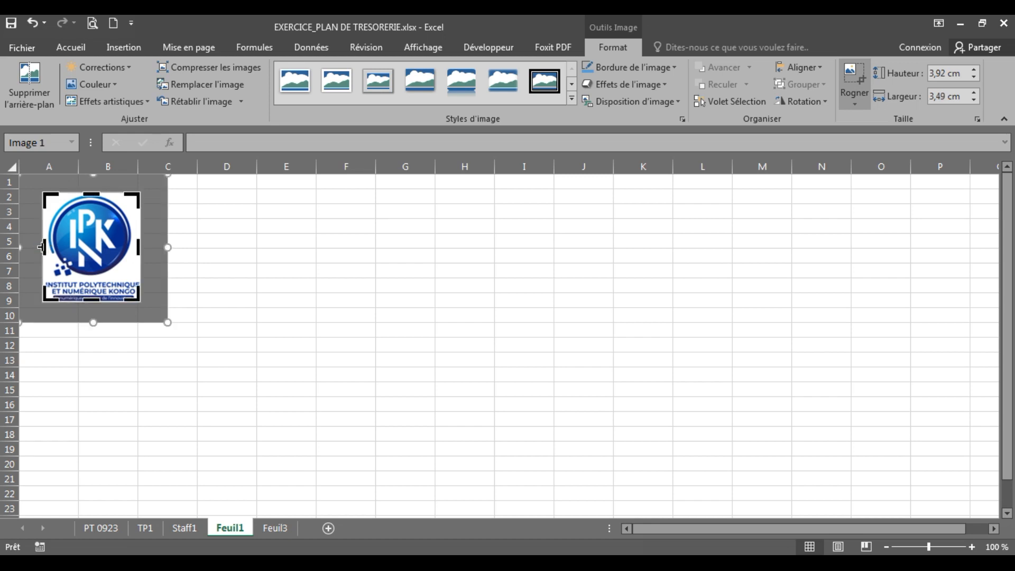
pyautogui.click(865, 74)
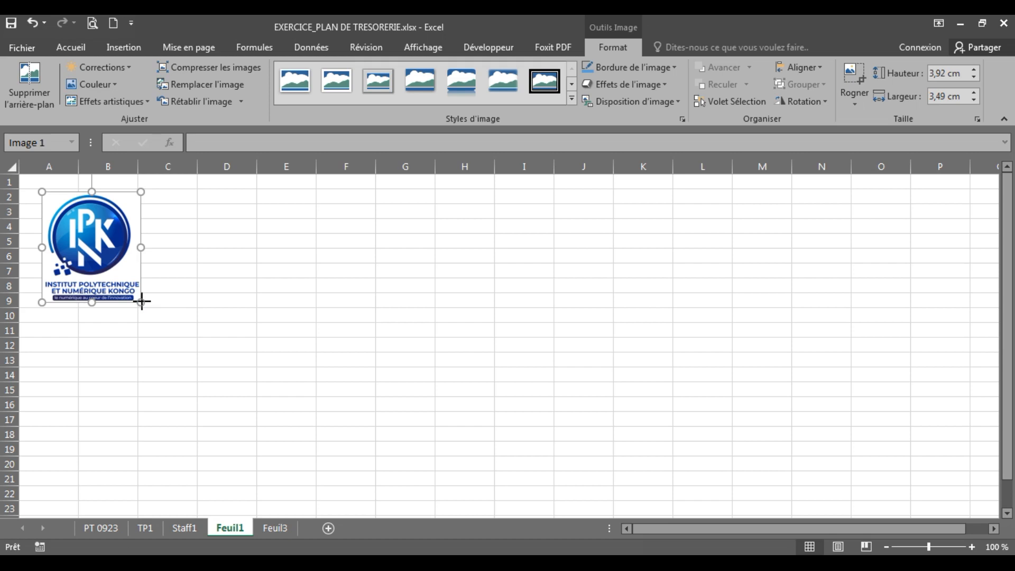
pyautogui.moveTo(141, 301); pyautogui.dragTo(51, 213)
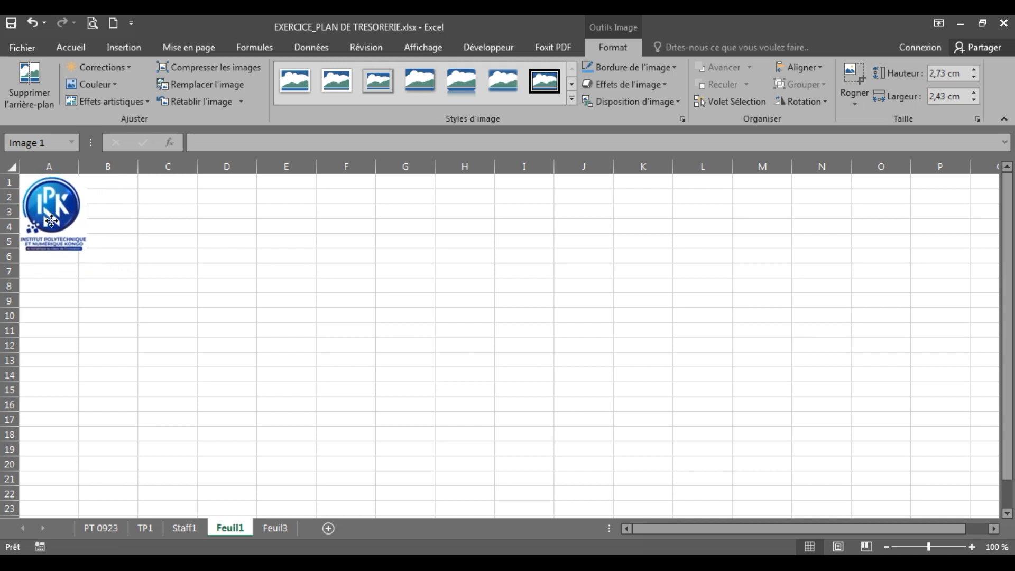
pyautogui.click(132, 300)
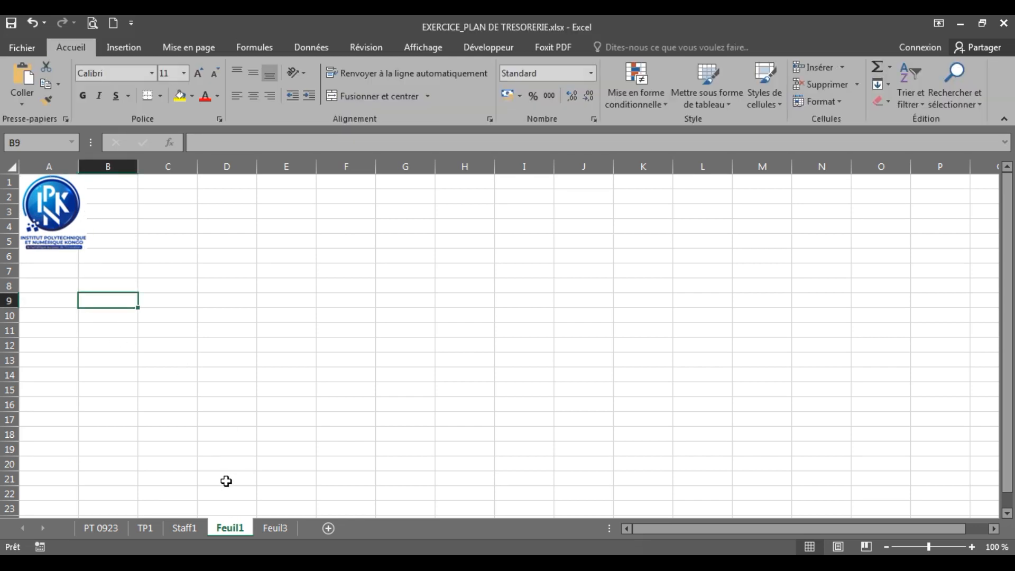
# Step: Move the logo into column B and shrink it slightly to fit B1:B4, matching the Staff1 model
pyautogui.click(178, 531)
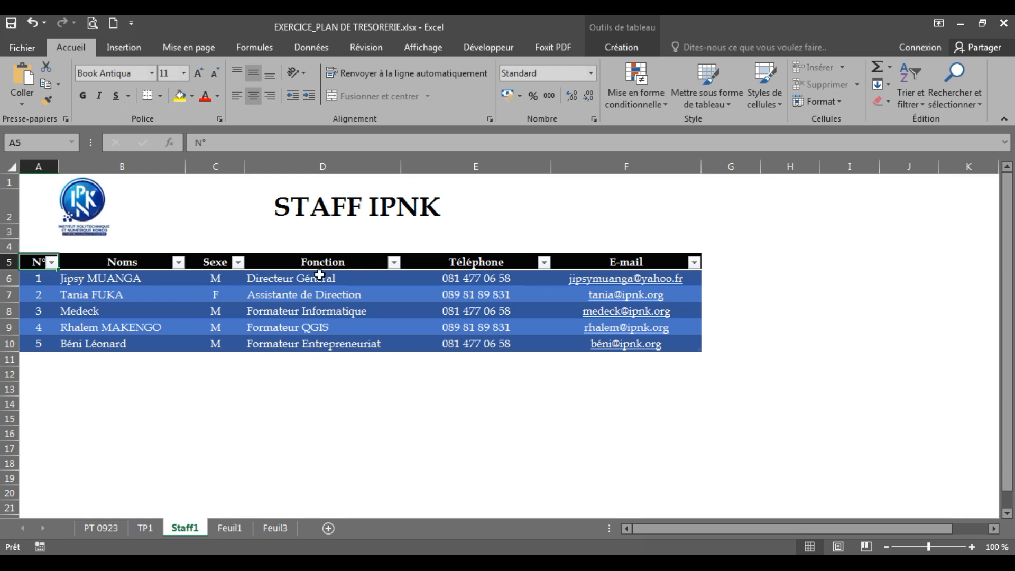
pyautogui.click(306, 200)
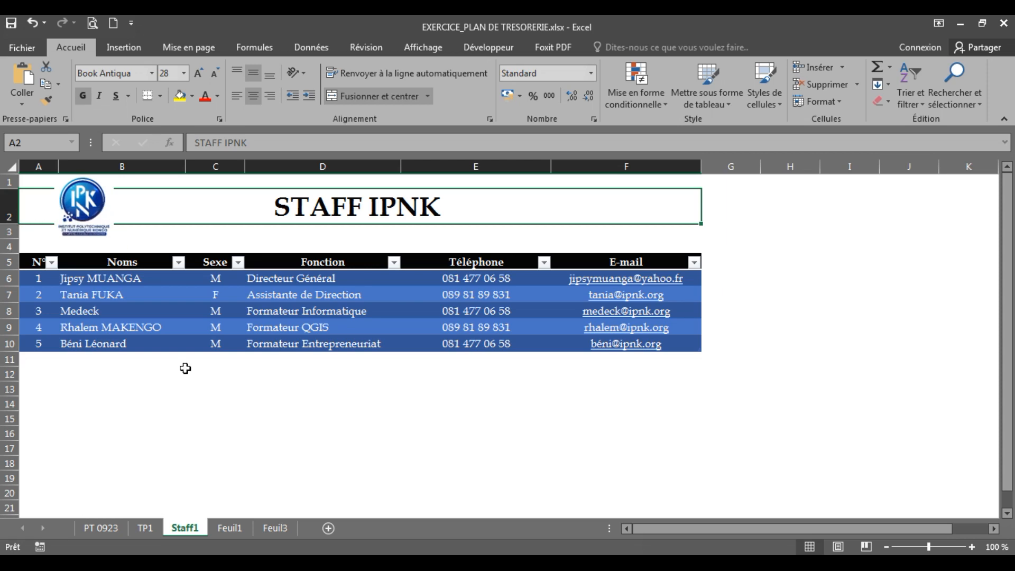
pyautogui.click(230, 527)
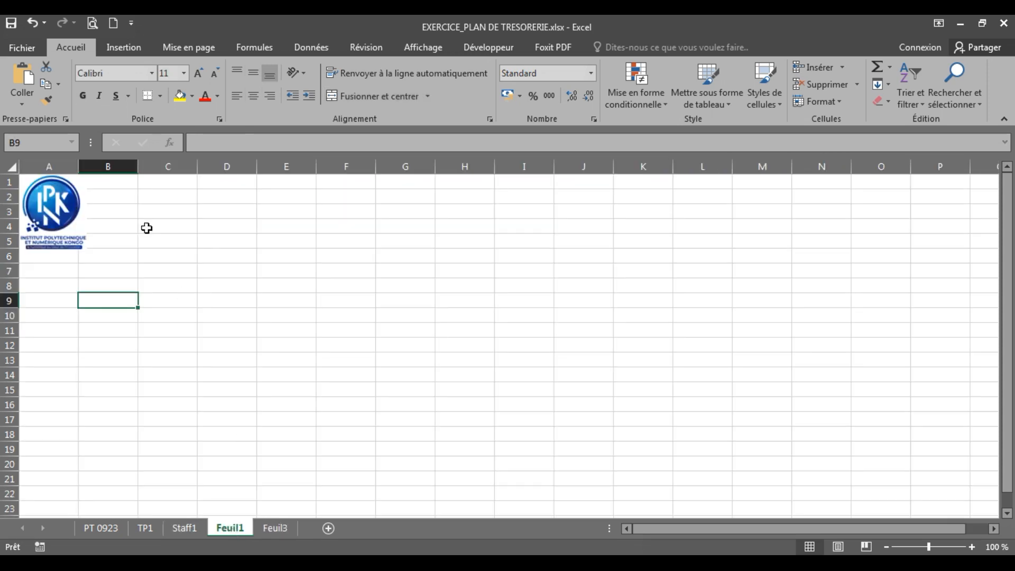
pyautogui.moveTo(53, 207); pyautogui.dragTo(100, 208)
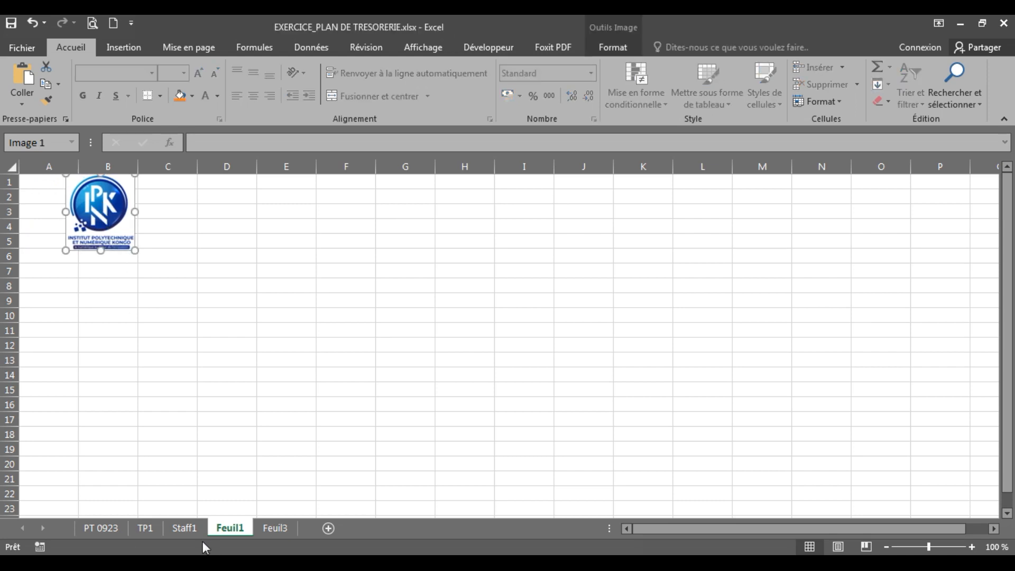
pyautogui.click(188, 529)
pyautogui.click(230, 528)
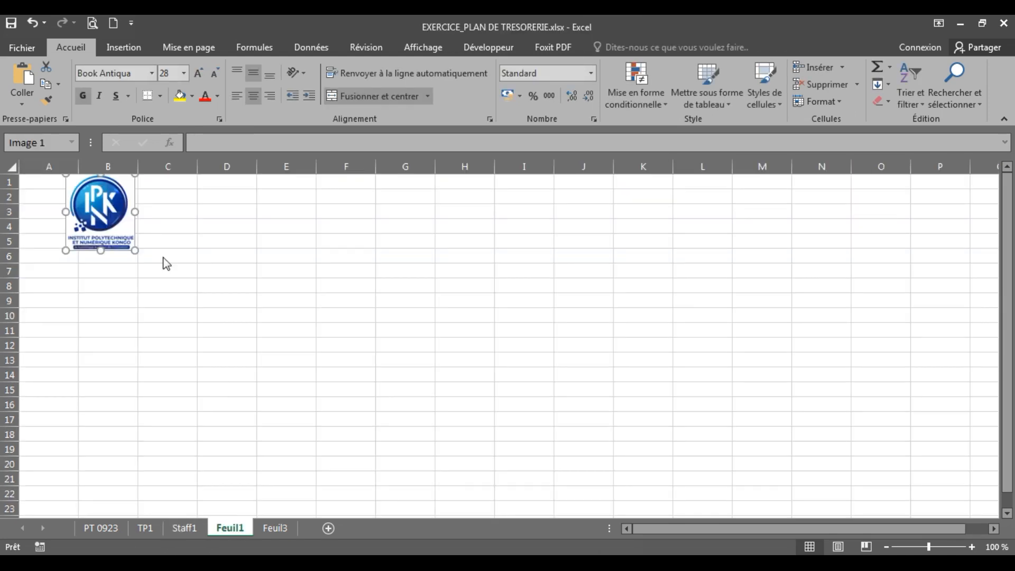
pyautogui.moveTo(135, 253); pyautogui.dragTo(119, 231)
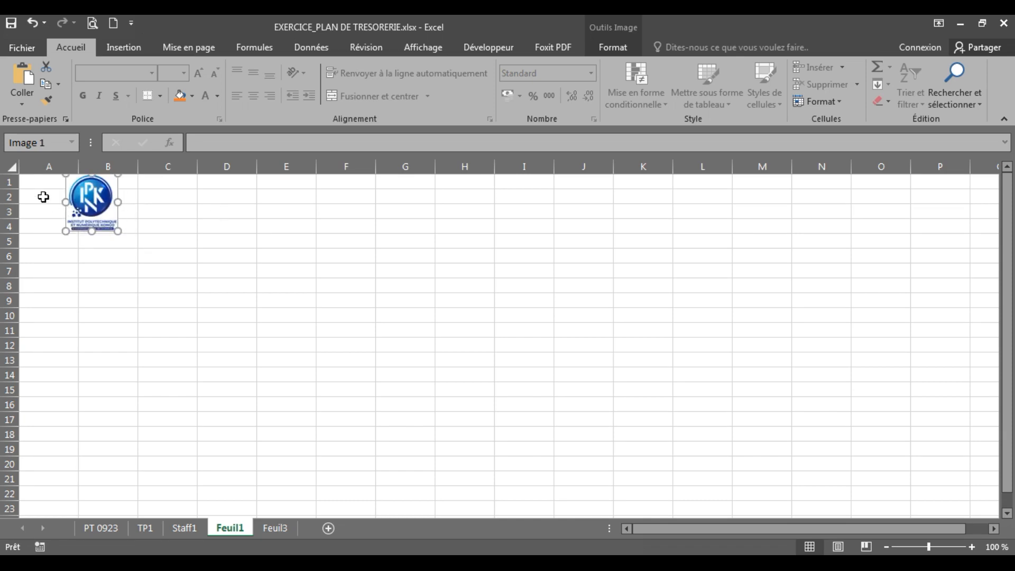
pyautogui.click(41, 195)
# Step: Select cell D2 on Feuil1 as the title cell
pyautogui.click(161, 196)
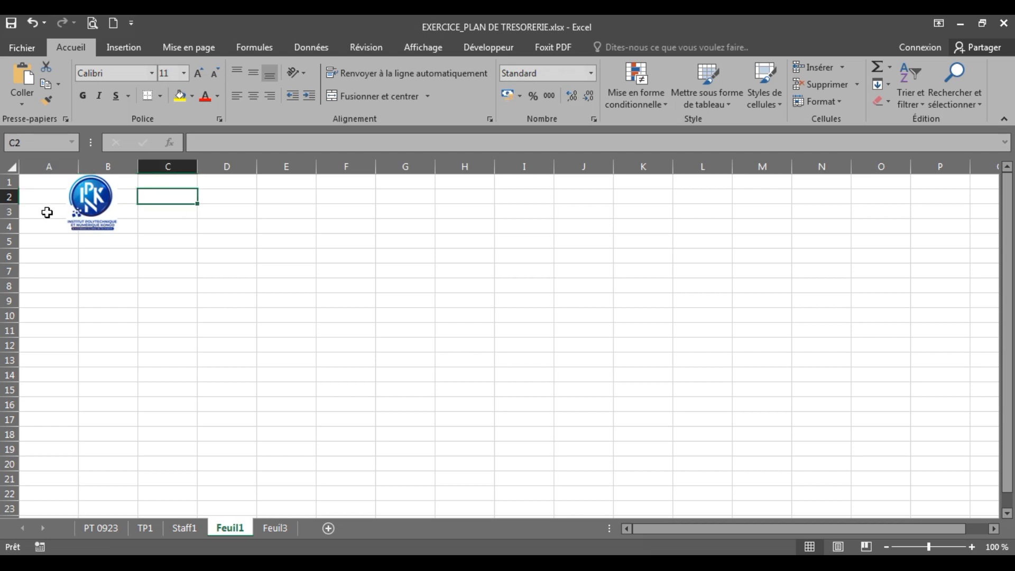
pyautogui.click(281, 197)
pyautogui.click(231, 196)
pyautogui.click(170, 193)
pyautogui.click(227, 197)
pyautogui.click(304, 200)
pyautogui.click(228, 201)
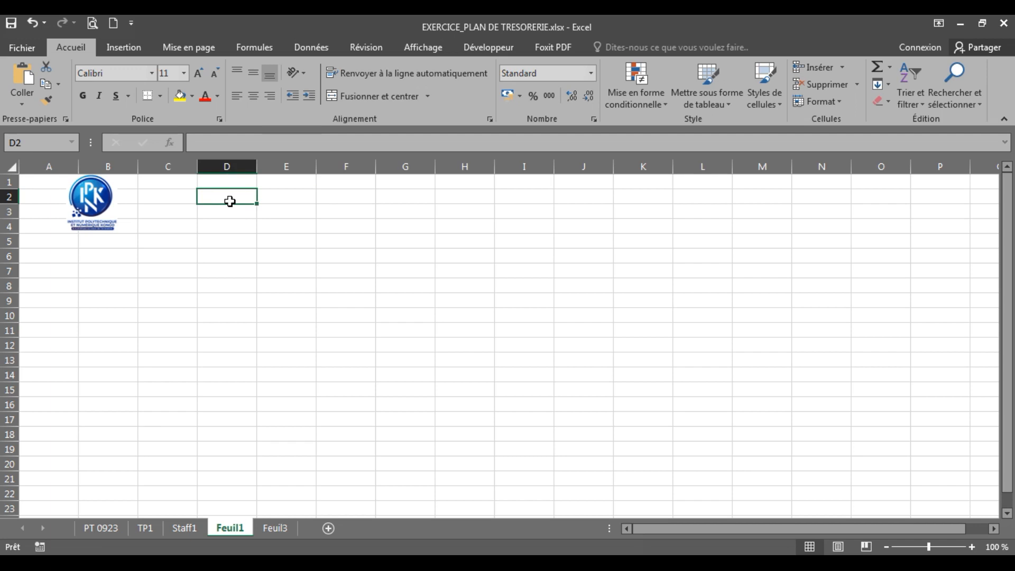
# Step: Enter the title STAFF IPNK in D2 and compare it against the Staff1 sheet
pyautogui.write('STA')
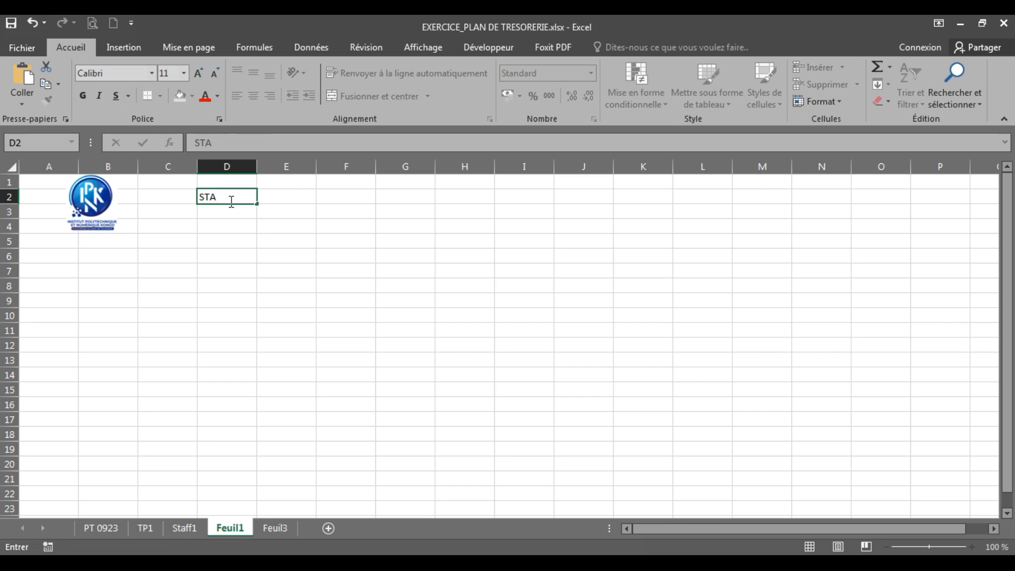
pyautogui.write('FF IPNK')
pyautogui.click(227, 258)
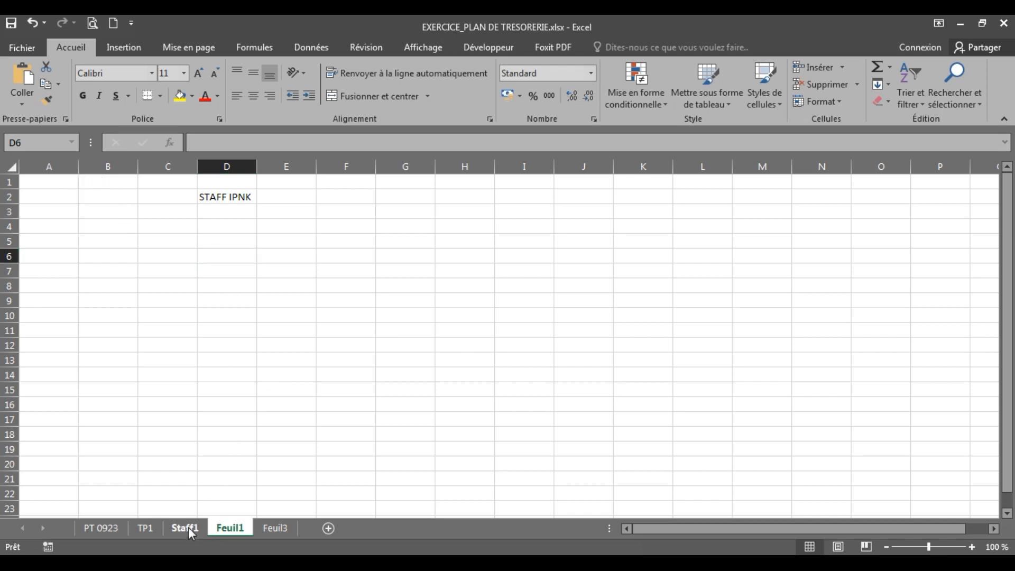
pyautogui.click(188, 527)
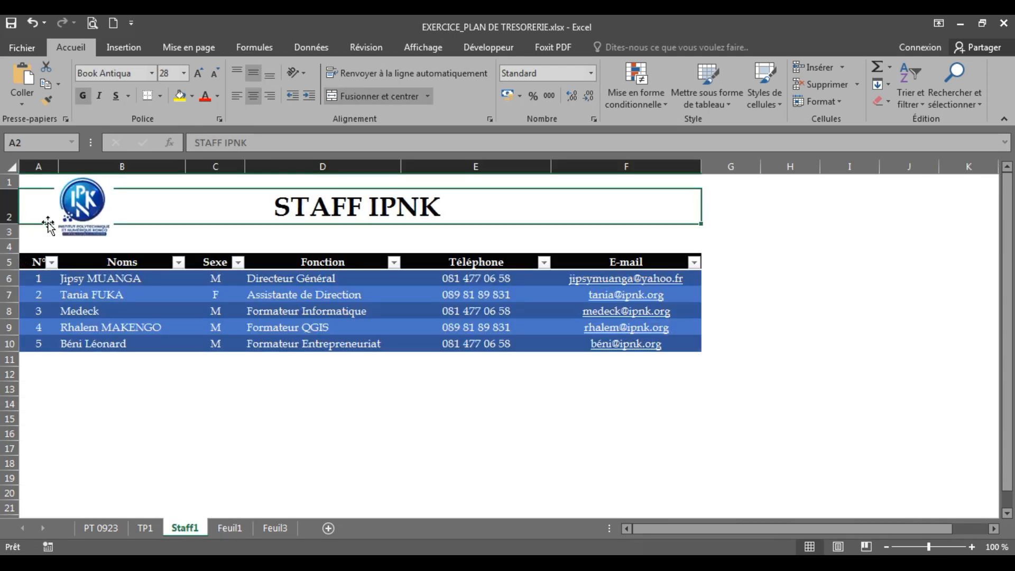
pyautogui.click(227, 527)
pyautogui.click(77, 242)
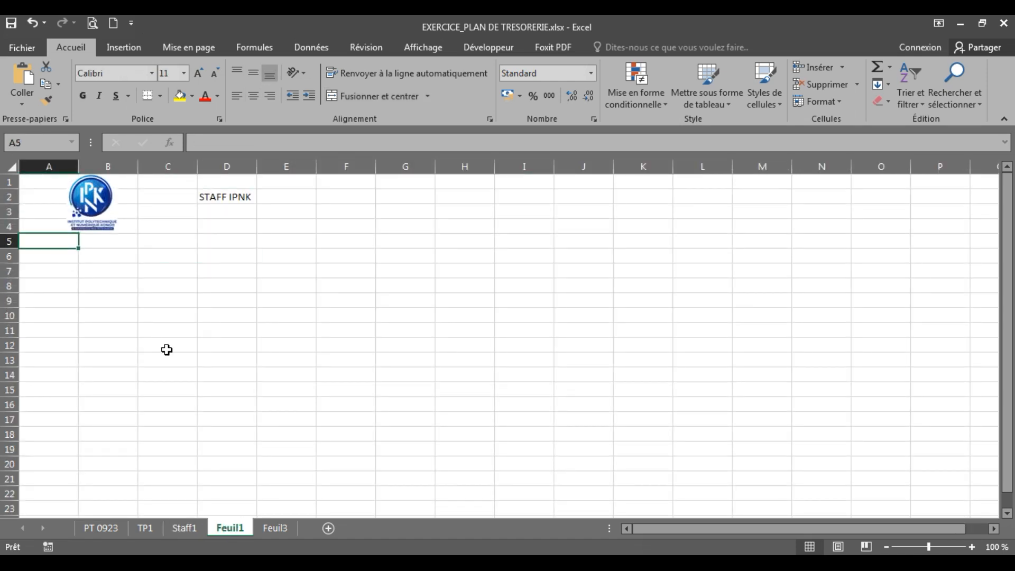
# Step: Type the headers N°, Noms and Sexe across row 5, checking them against Staff1
pyautogui.write('N°')
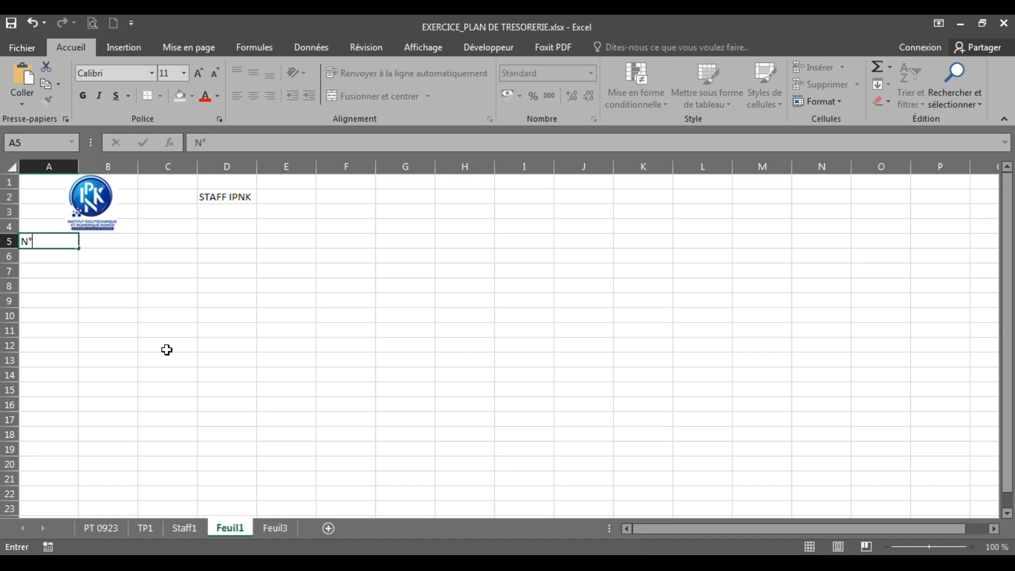
pyautogui.press('Tab')
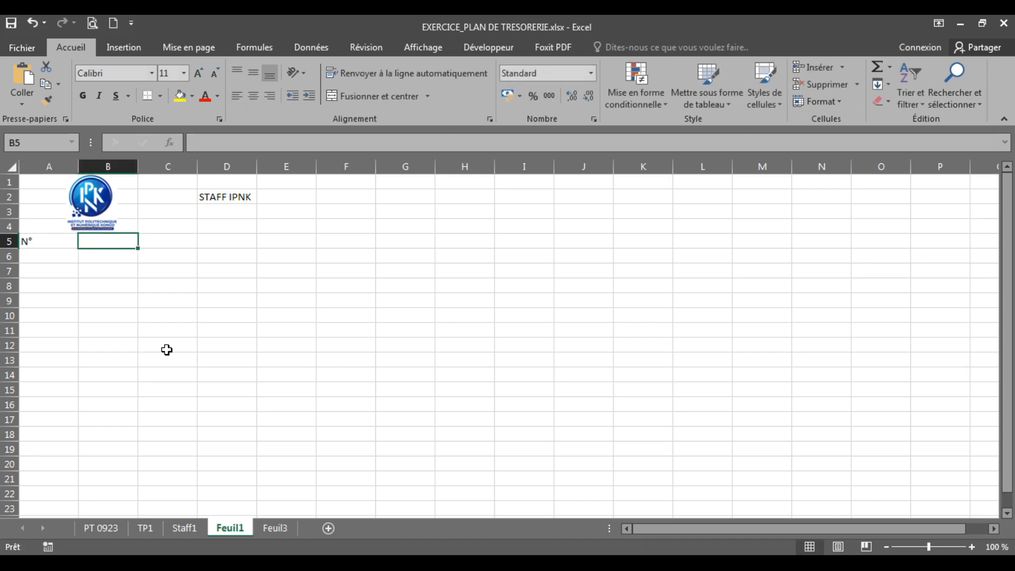
pyautogui.write('Noms')
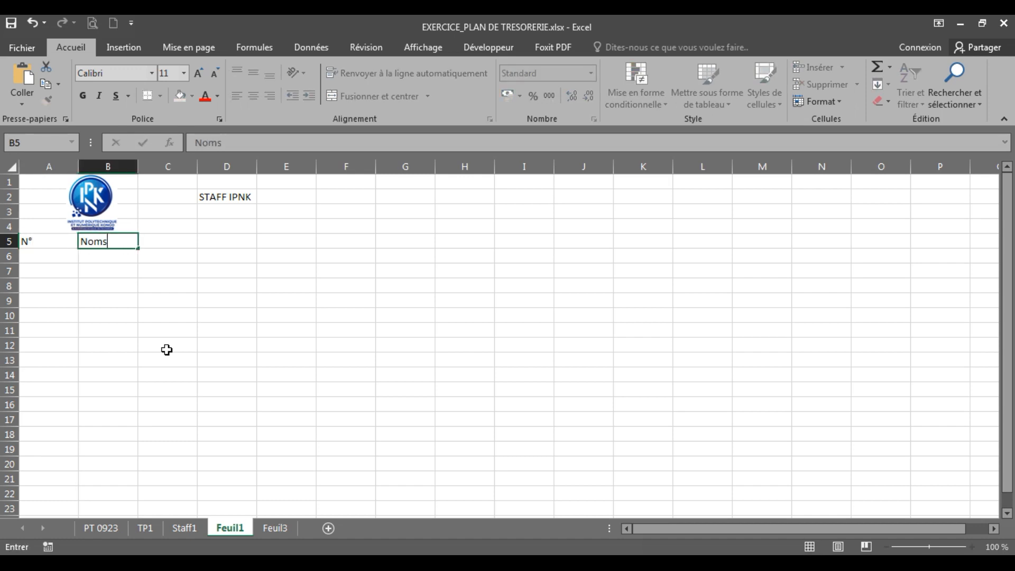
pyautogui.press('Tab')
pyautogui.write('Se')
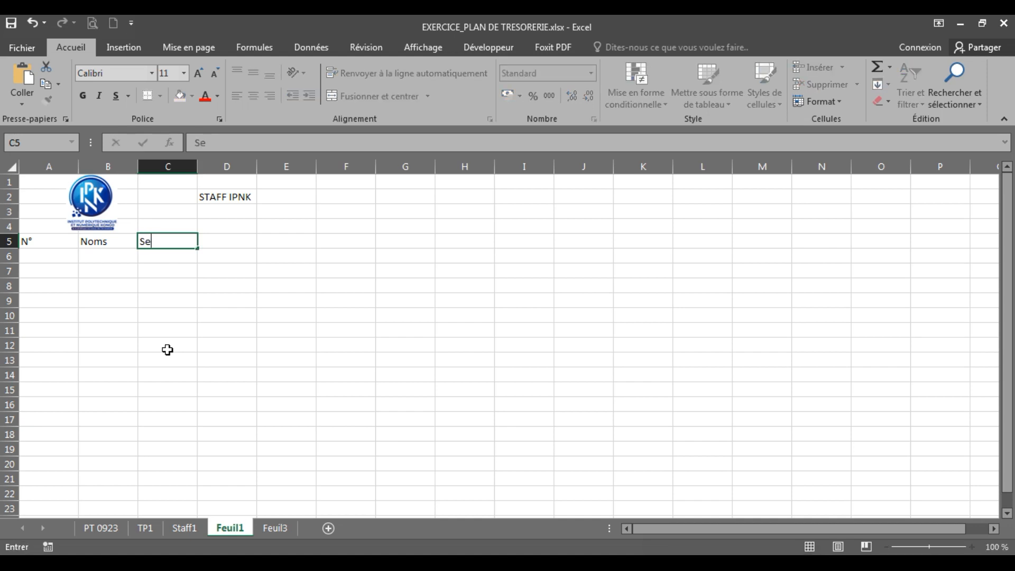
pyautogui.press('Tab')
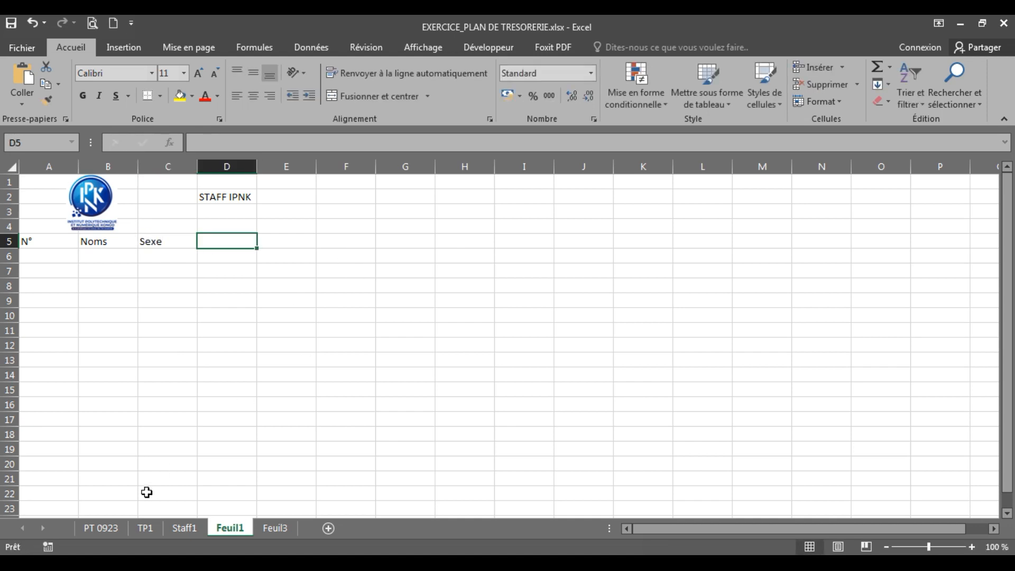
pyautogui.click(188, 527)
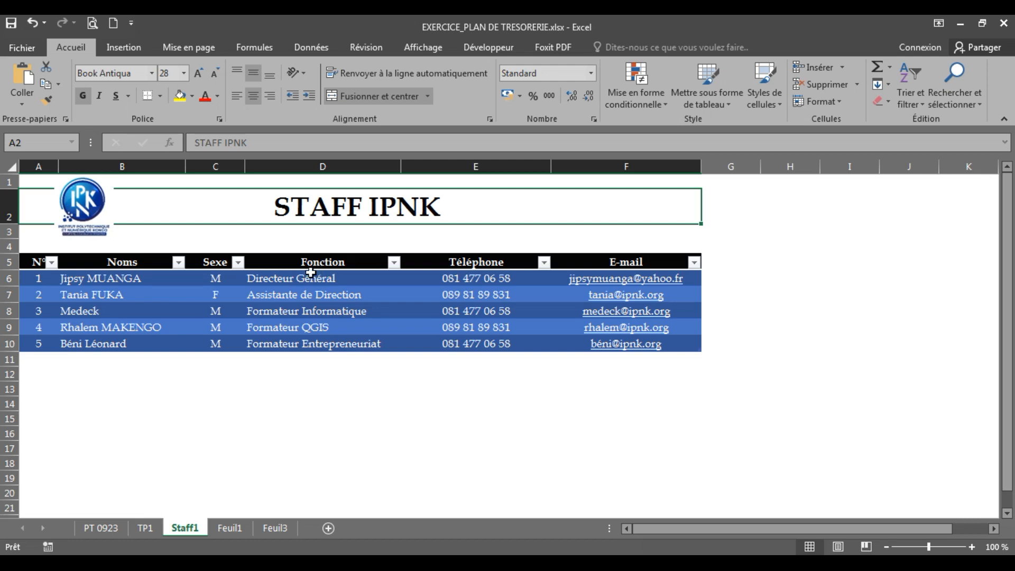
pyautogui.click(229, 528)
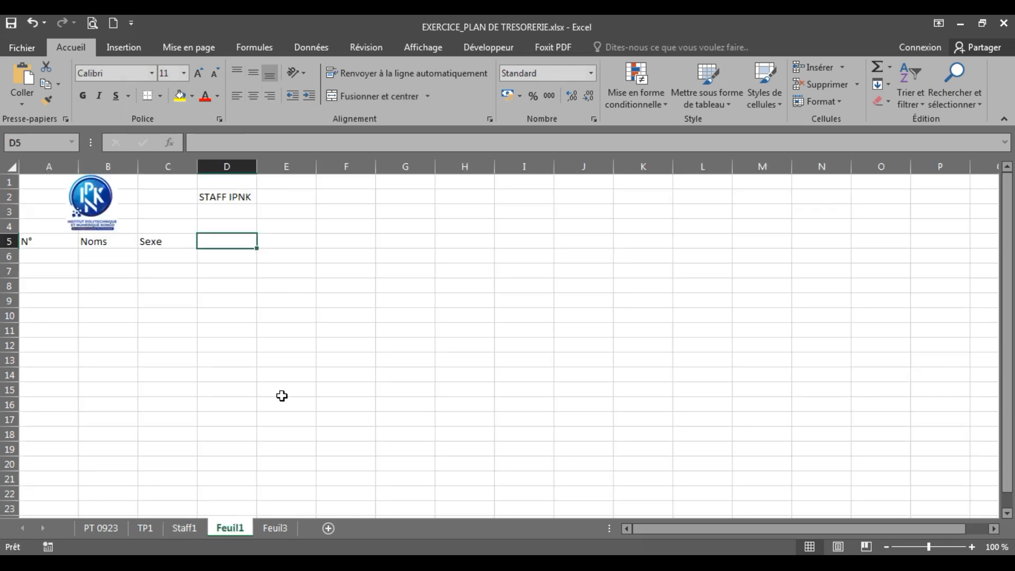
# Step: Add the headers Fonction, Téléphone and E-mail, then select B6 and view the Staff1 model
pyautogui.write('Fonction')
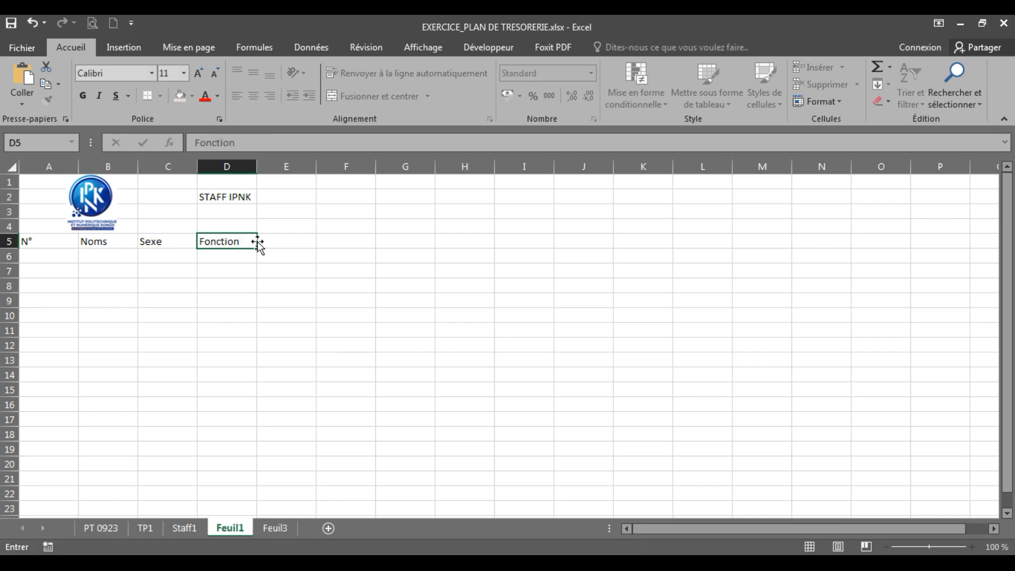
pyautogui.press('Tab')
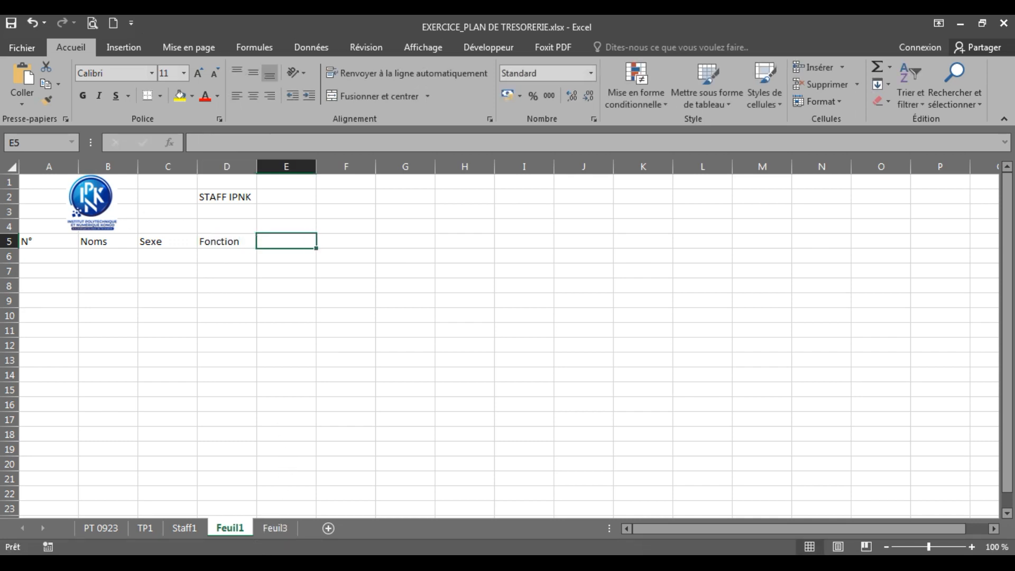
pyautogui.click(189, 528)
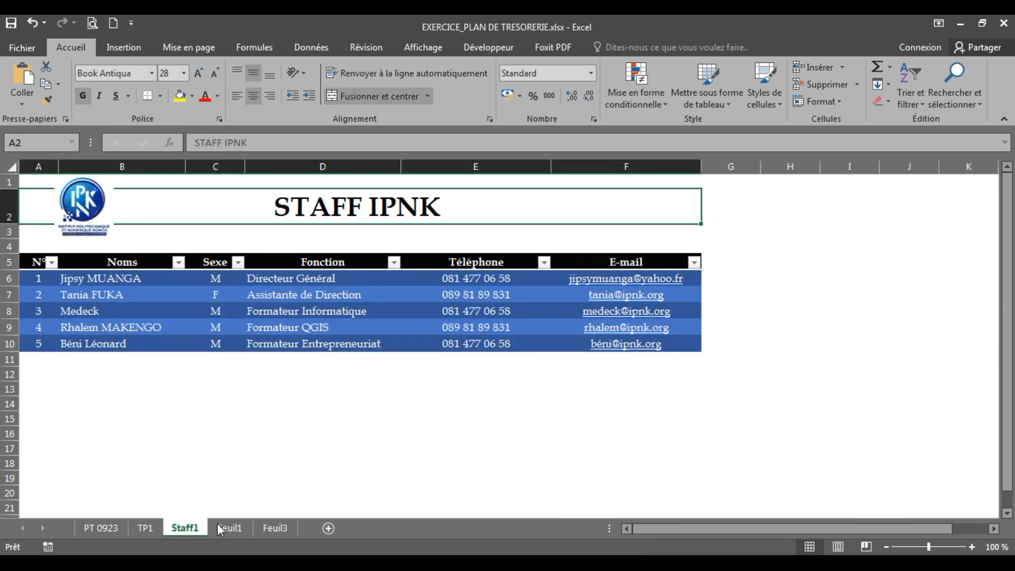
pyautogui.click(236, 524)
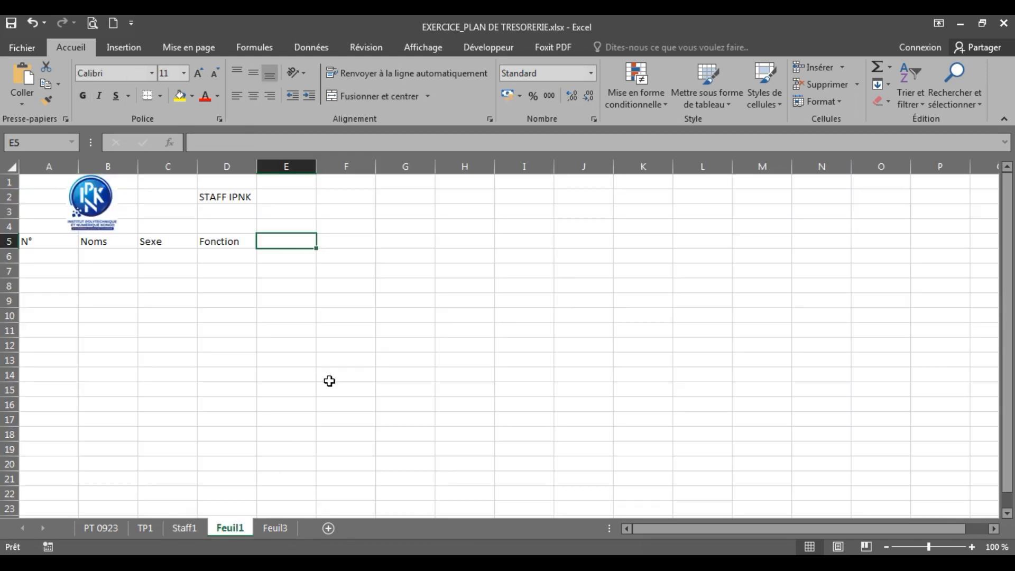
pyautogui.write('Télép')
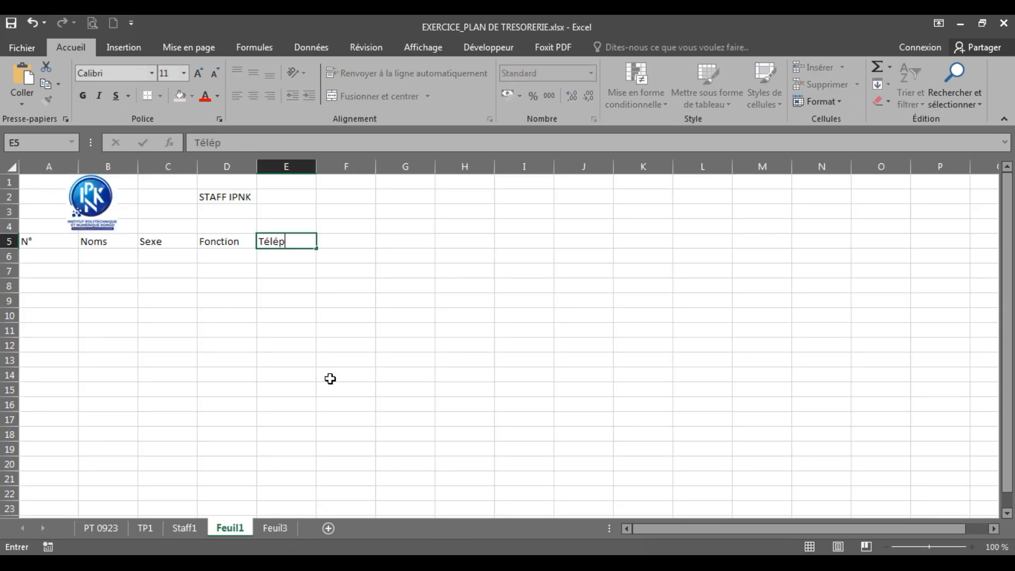
pyautogui.write('hone')
pyautogui.press('Tab')
pyautogui.write('E-mai')
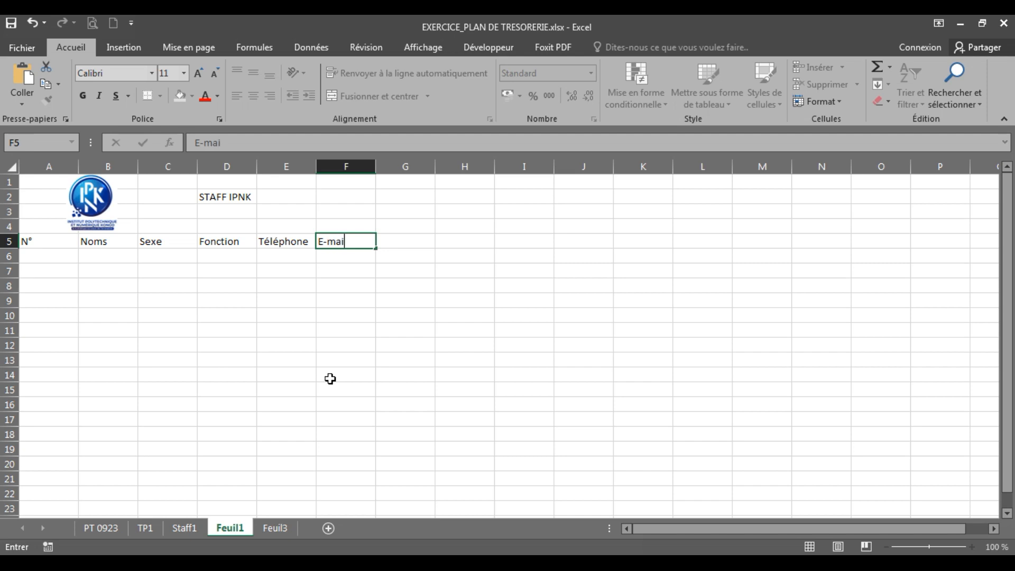
pyautogui.write('l')
pyautogui.press('Return')
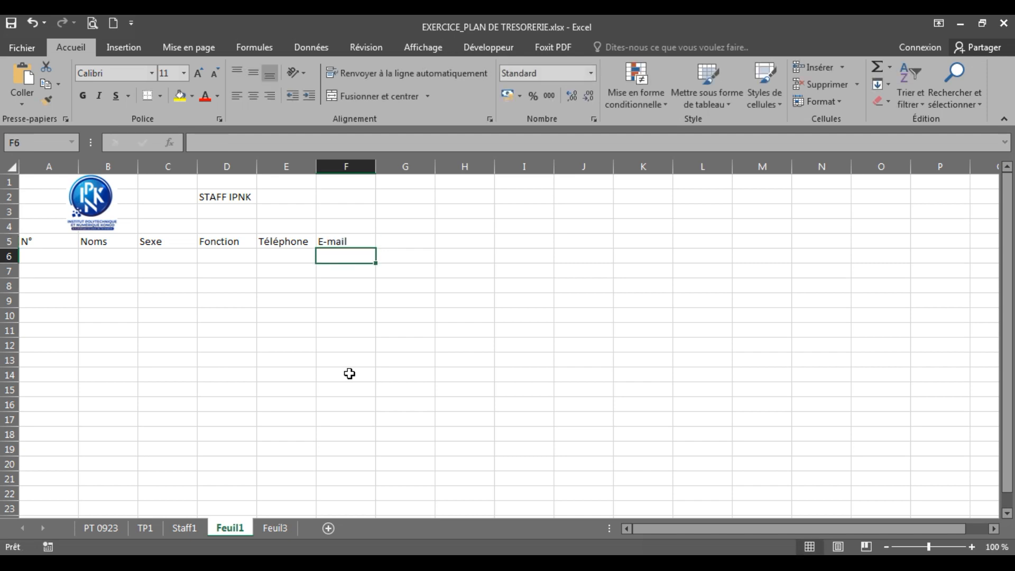
pyautogui.click(57, 256)
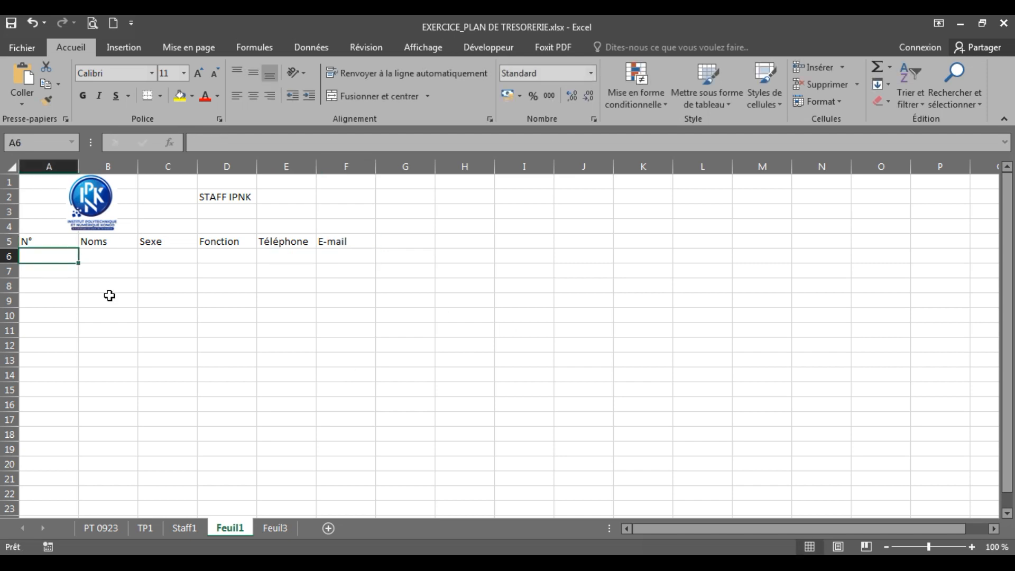
pyautogui.click(97, 255)
pyautogui.click(186, 527)
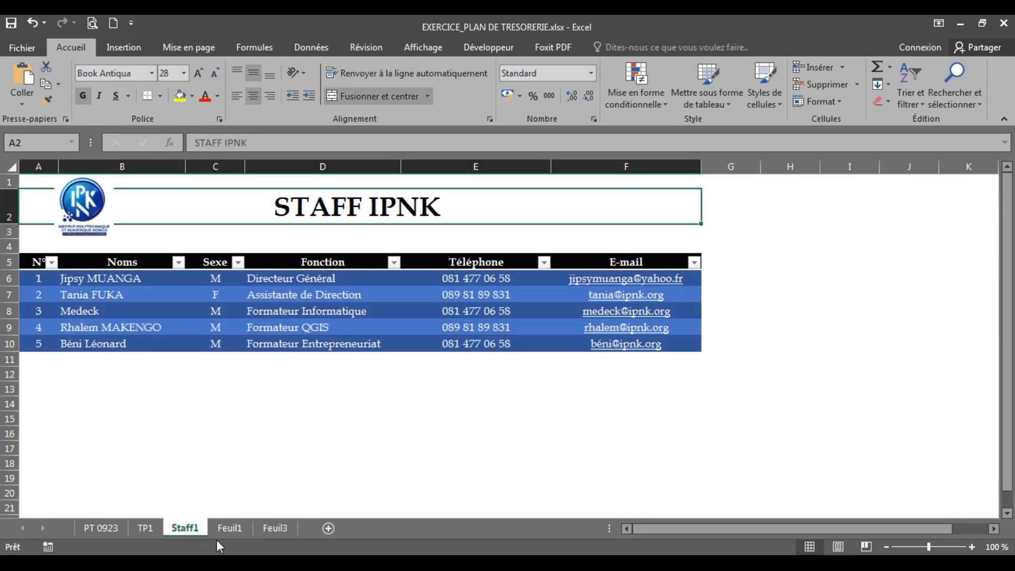
# Step: Fill row 6 with the first staff member's name, M, Directeur Général, phone number and e-mail
pyautogui.click(228, 529)
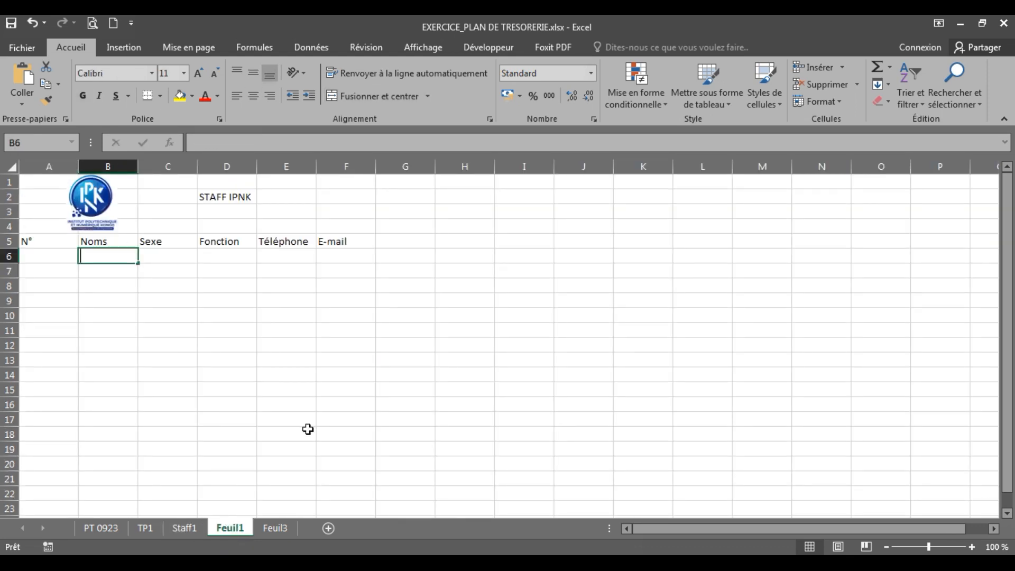
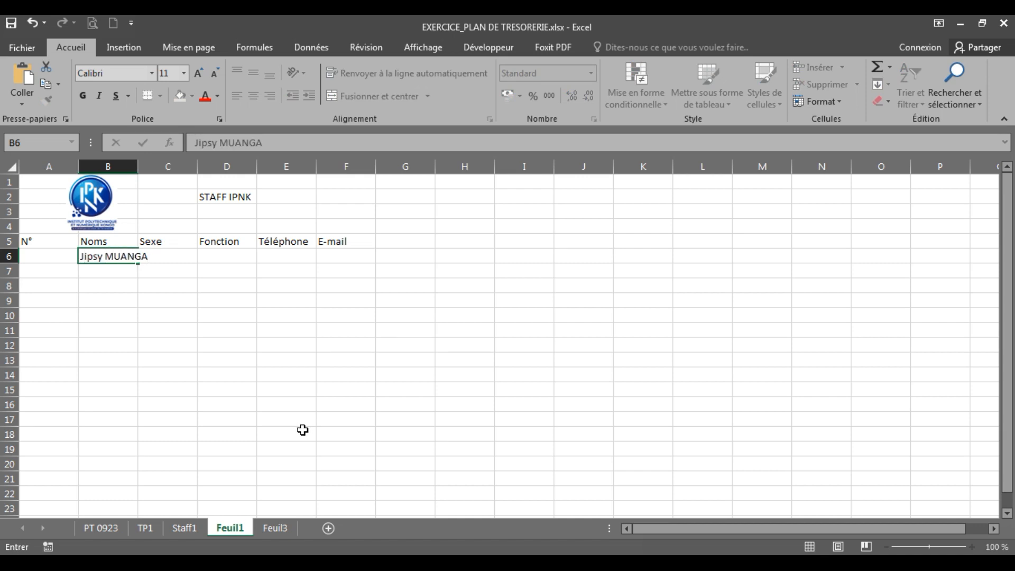
pyautogui.press('Tab')
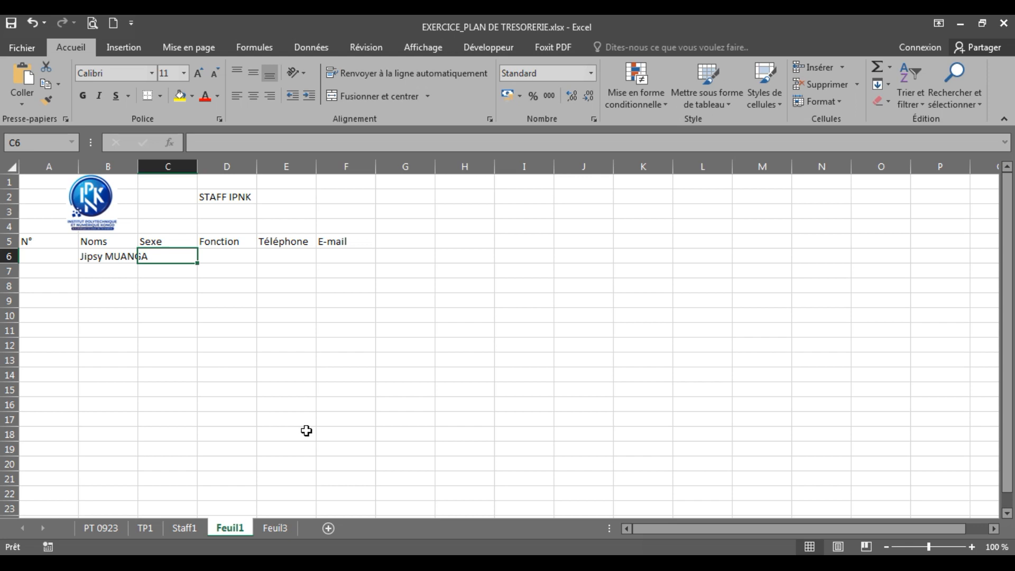
pyautogui.write('M')
pyautogui.press('Tab')
pyautogui.write('Directeur ')
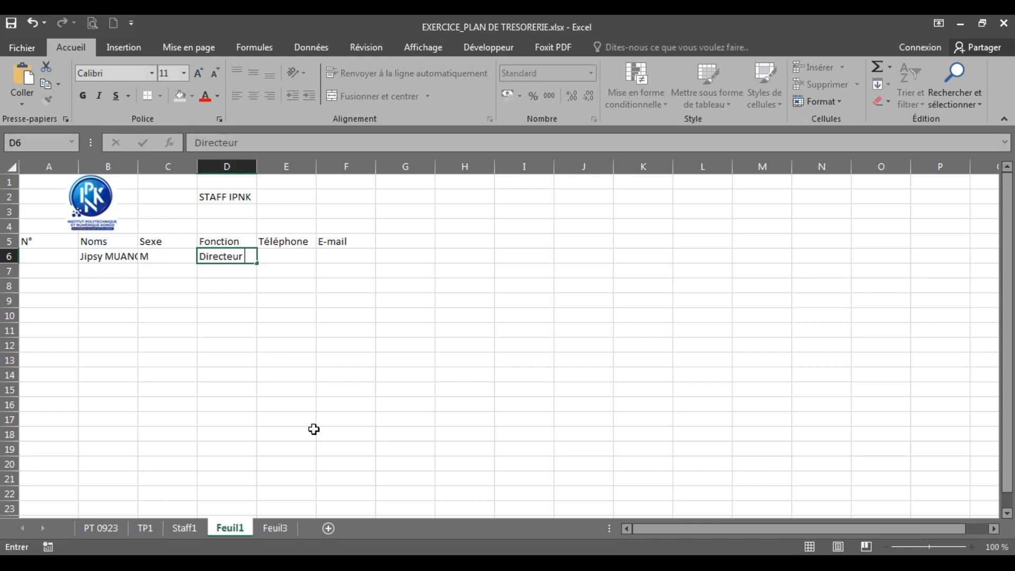
pyautogui.write('Générag')
pyautogui.press('Tab')
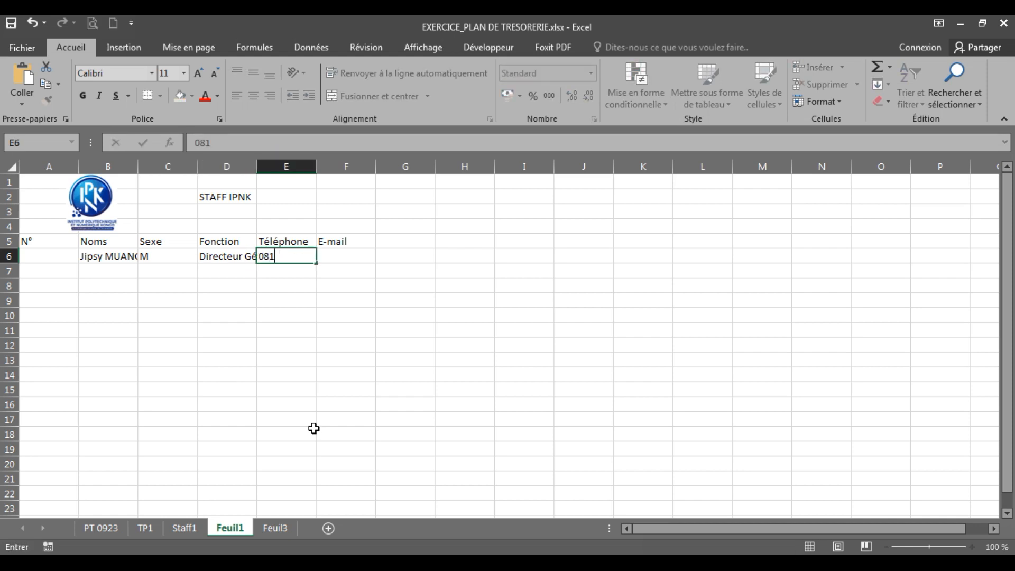
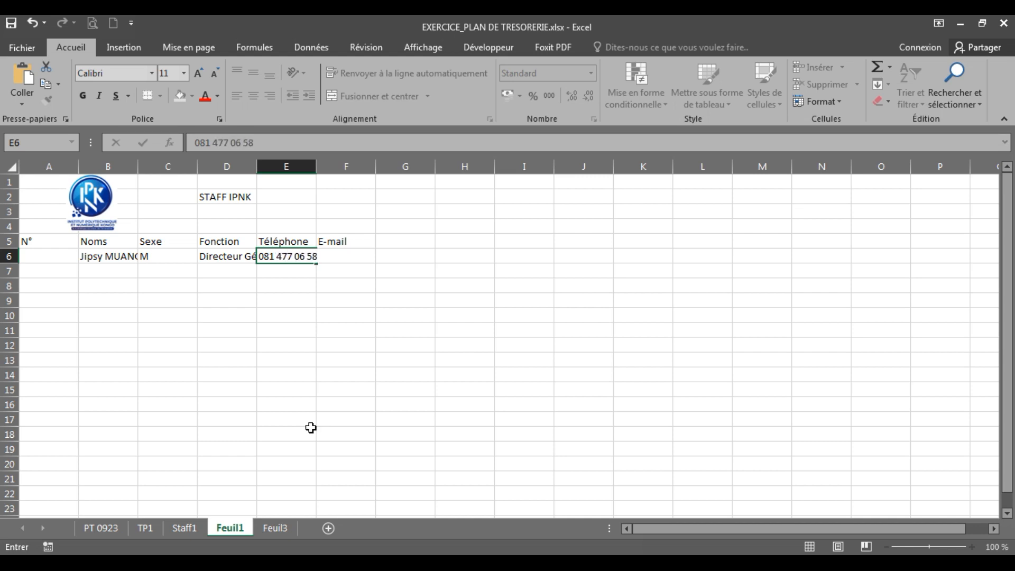
pyautogui.press('Tab')
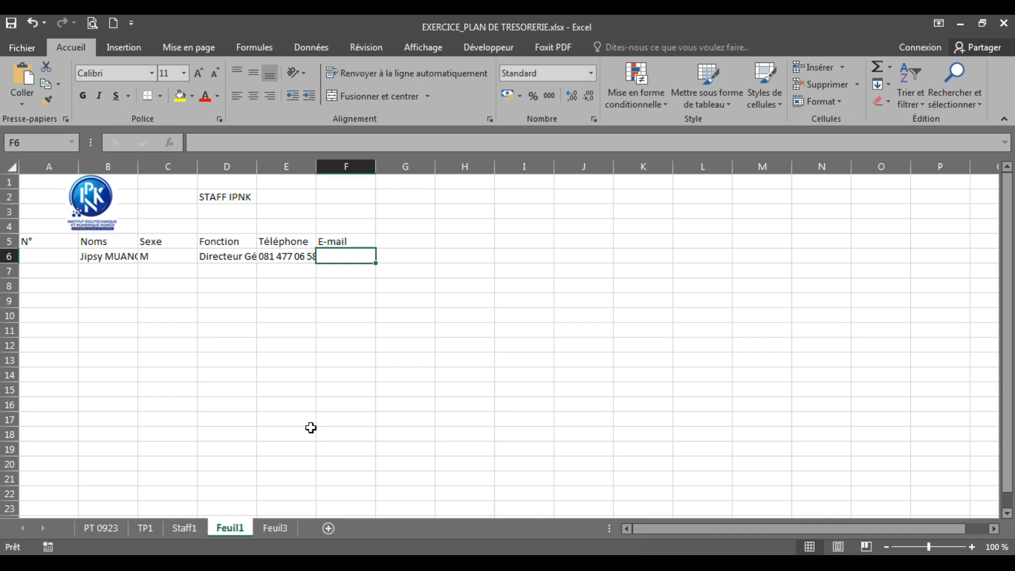
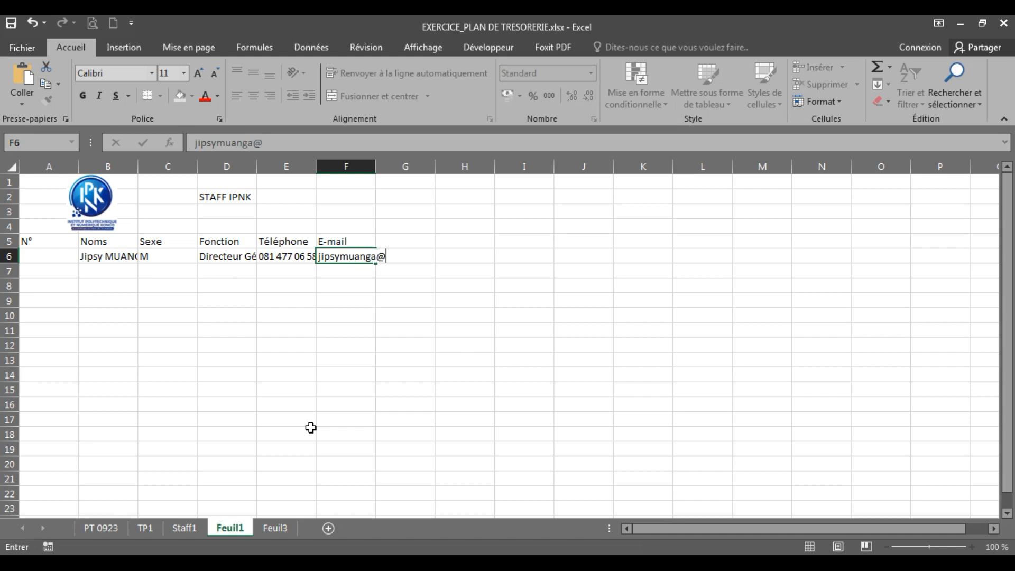
pyautogui.press('Return')
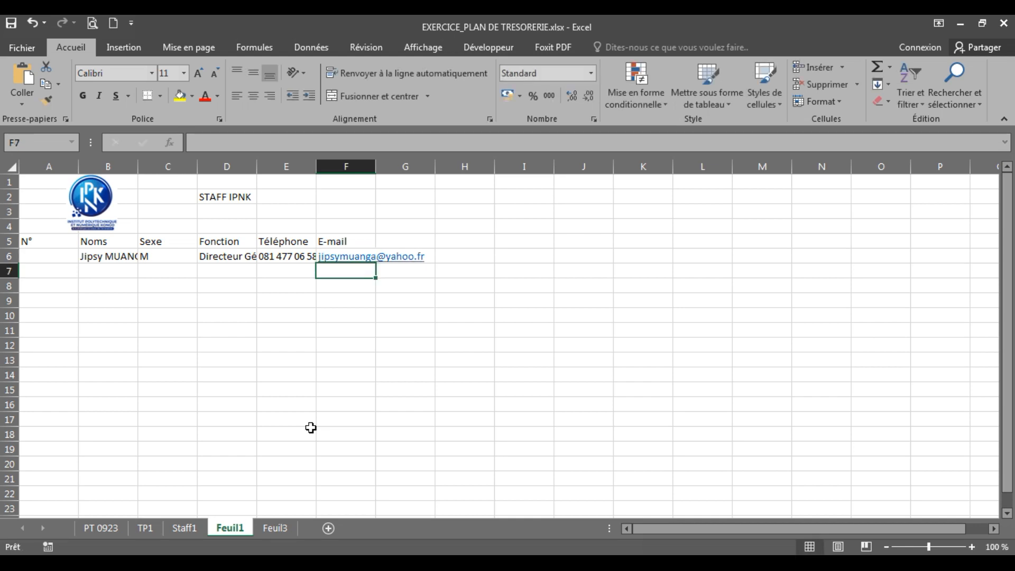
pyautogui.click(112, 271)
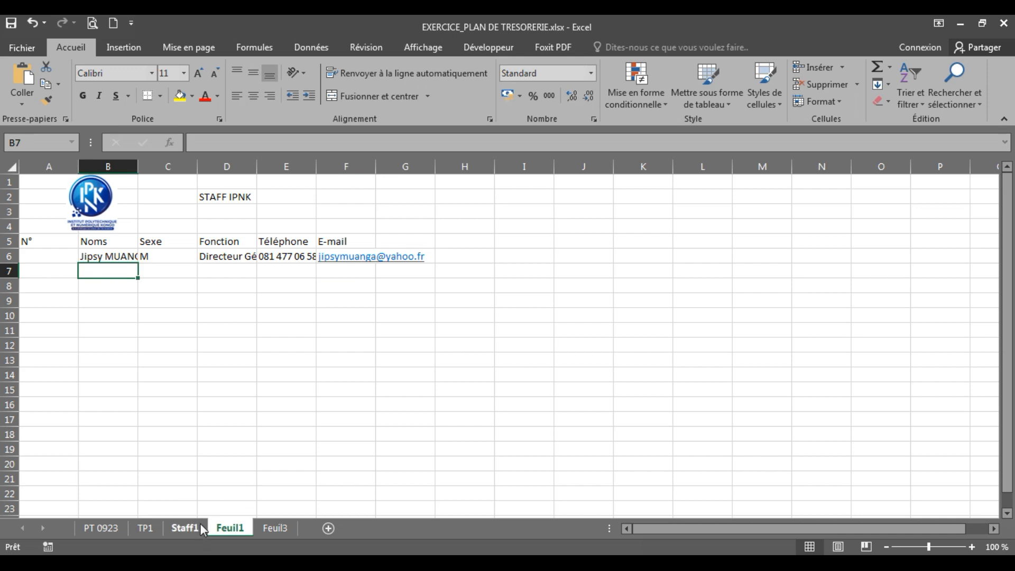
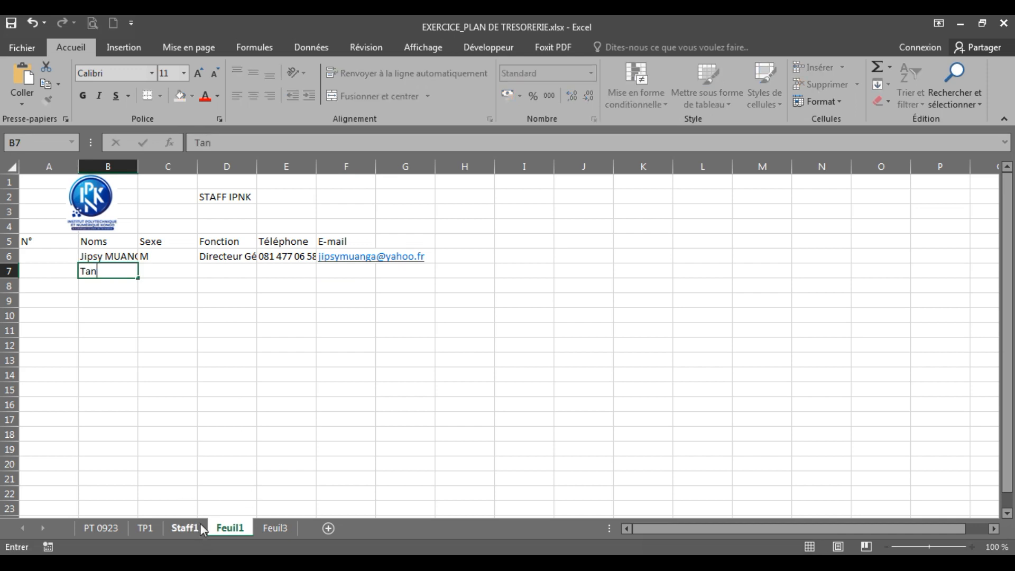
# Step: Fill row 7 with the second staff member's name, F, Assistante de Direction, phone and e-mail
pyautogui.press('Tab')
pyautogui.write('F')
pyautogui.press('Tab')
pyautogui.write('Assista')
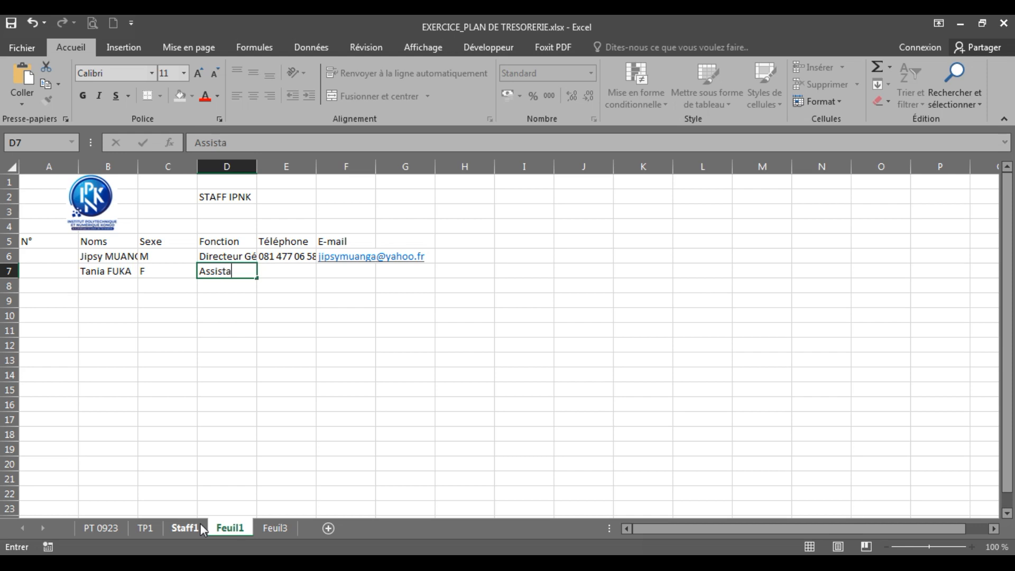
pyautogui.write('nte de Di')
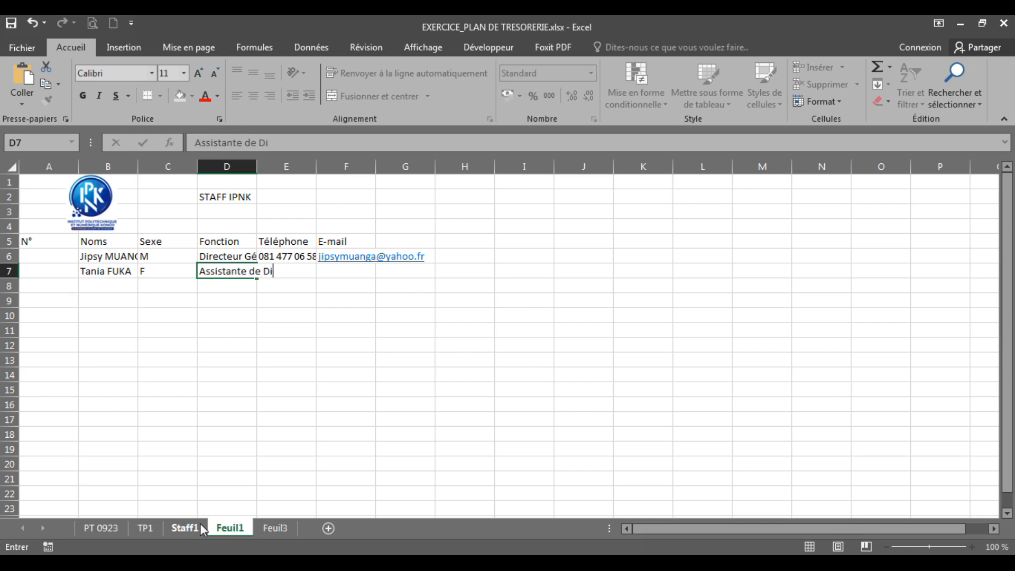
pyautogui.write('rection')
pyautogui.press('Tab')
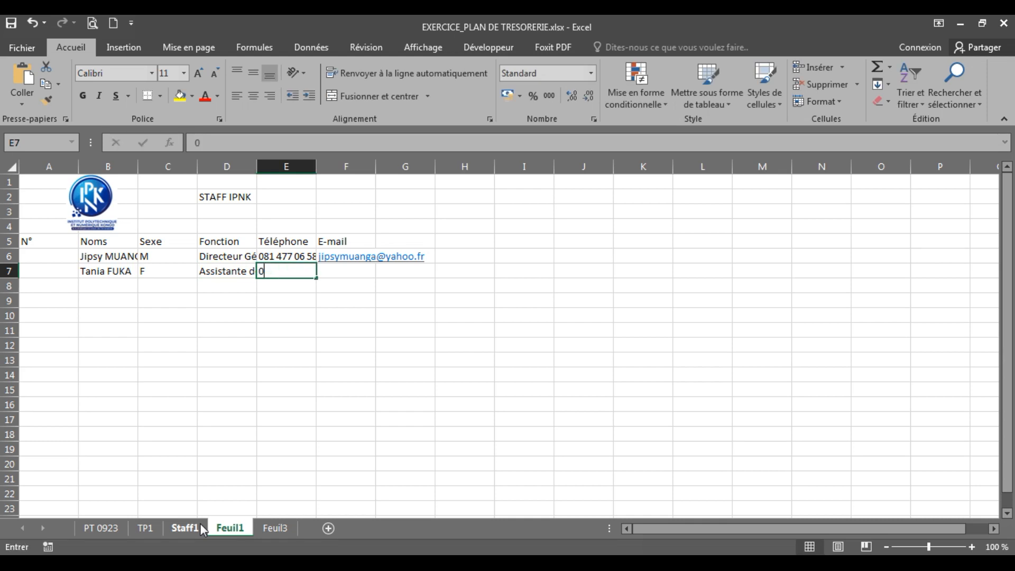
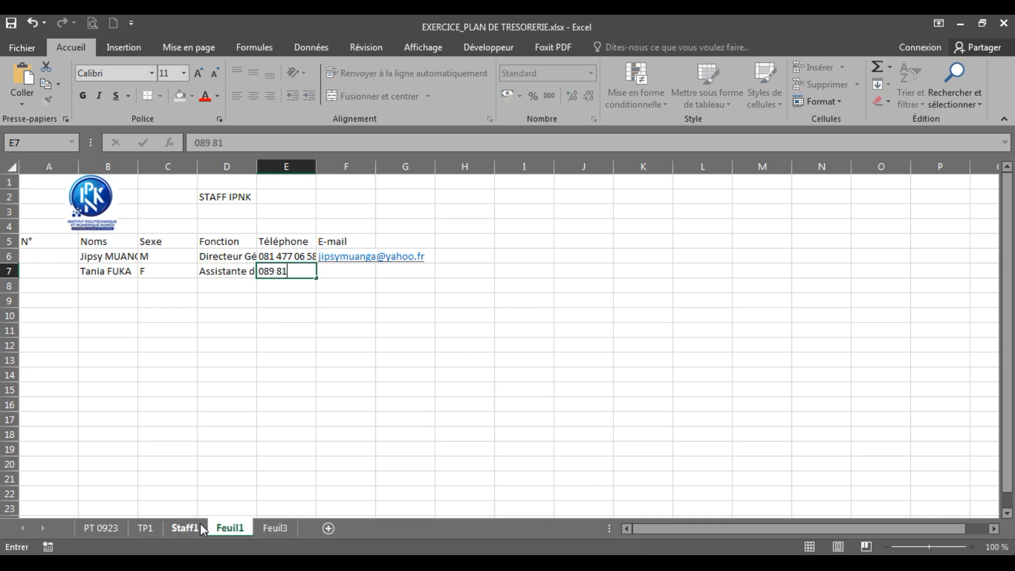
pyautogui.press('Tab')
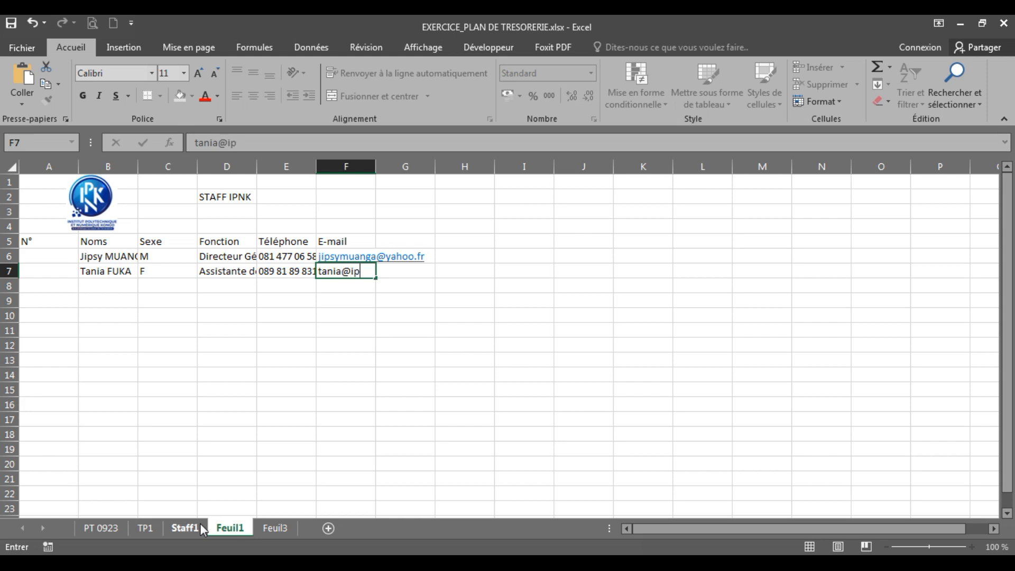
pyautogui.press('Return')
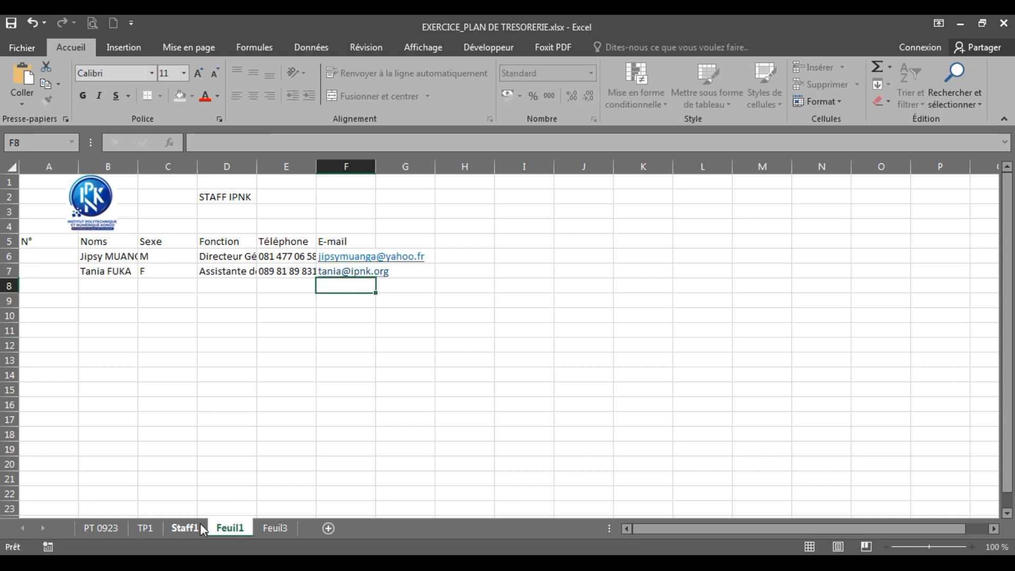
pyautogui.click(102, 286)
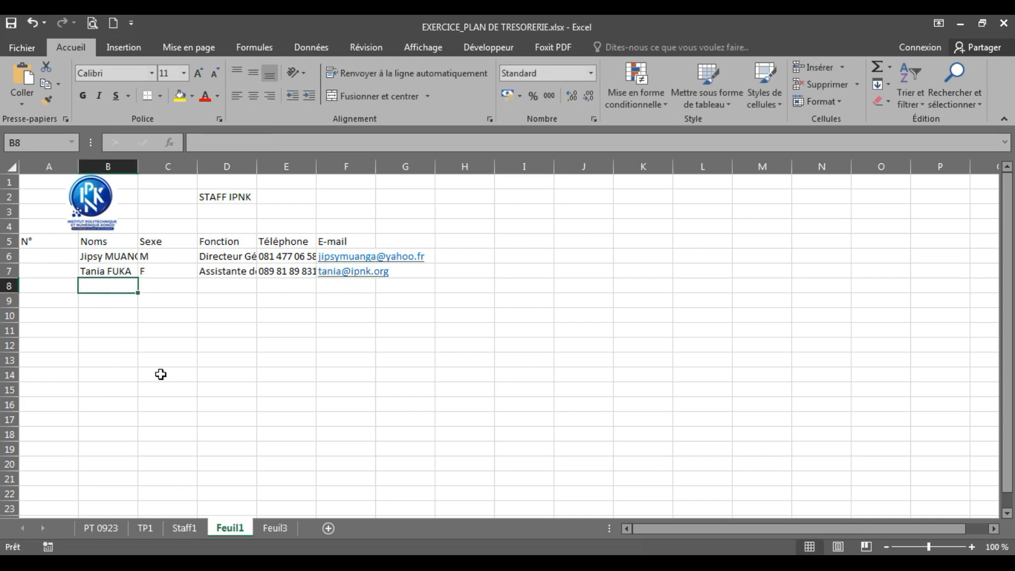
# Step: Start row 8 with the third staff member's name, M and Formateur, then check Staff1
pyautogui.write('Me')
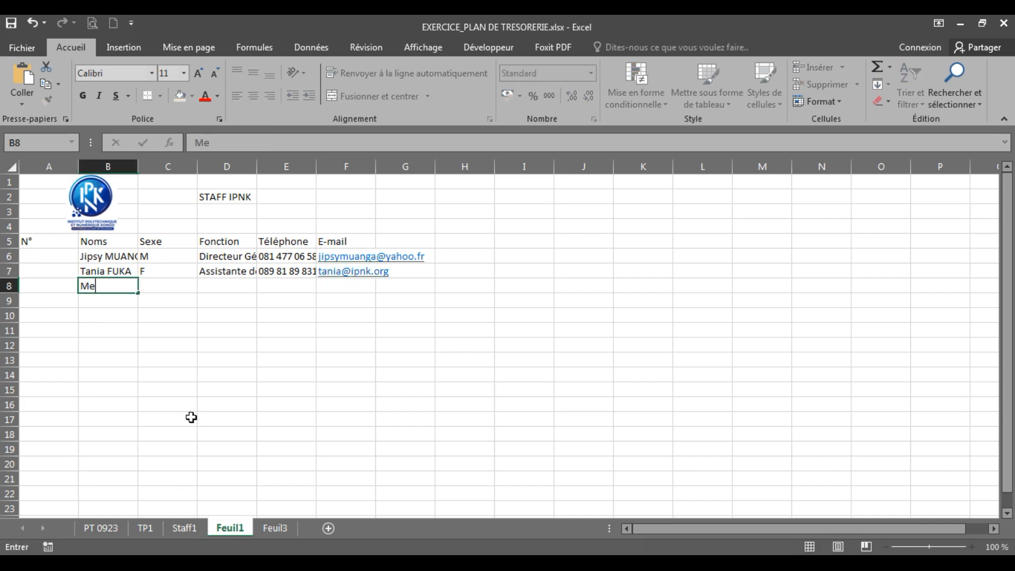
pyautogui.write('deck')
pyautogui.press('Tab')
pyautogui.write('M')
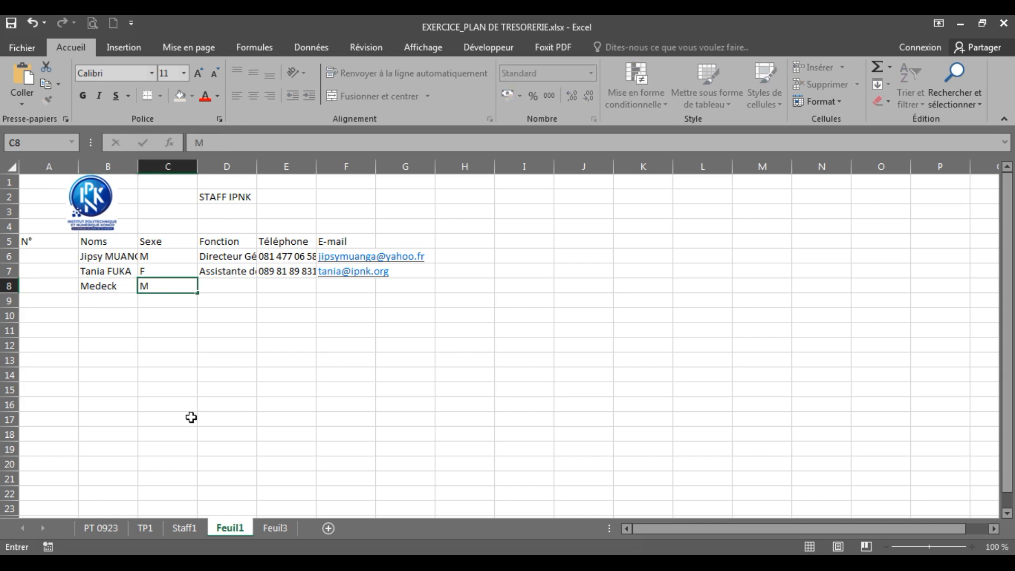
pyautogui.press('Tab')
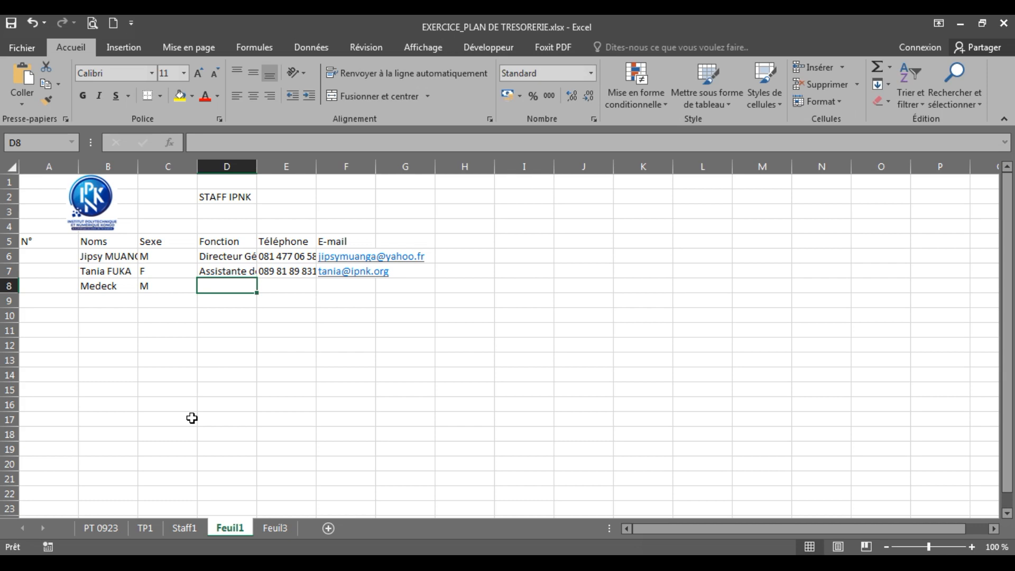
pyautogui.write('F')
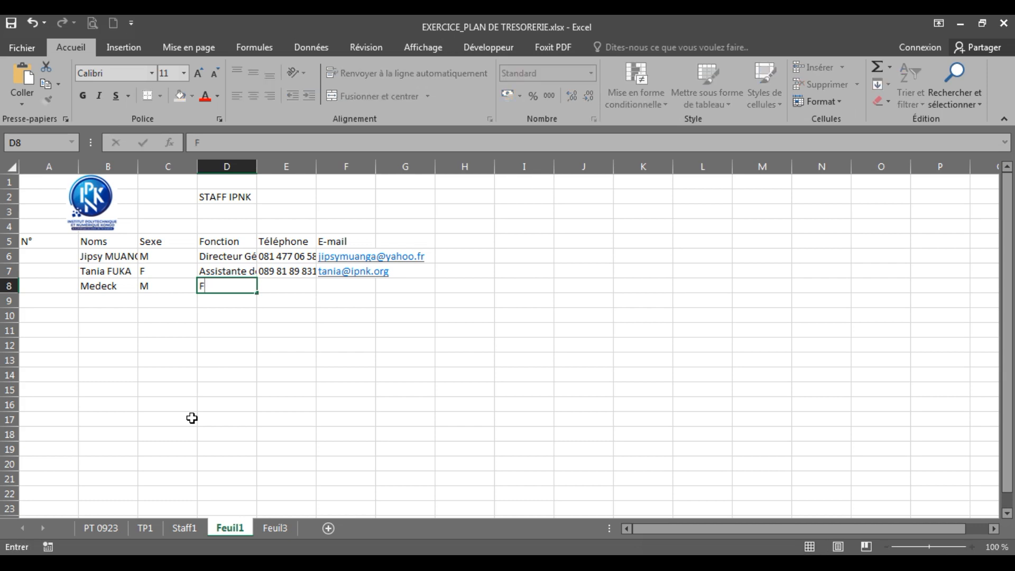
pyautogui.write('ormateur')
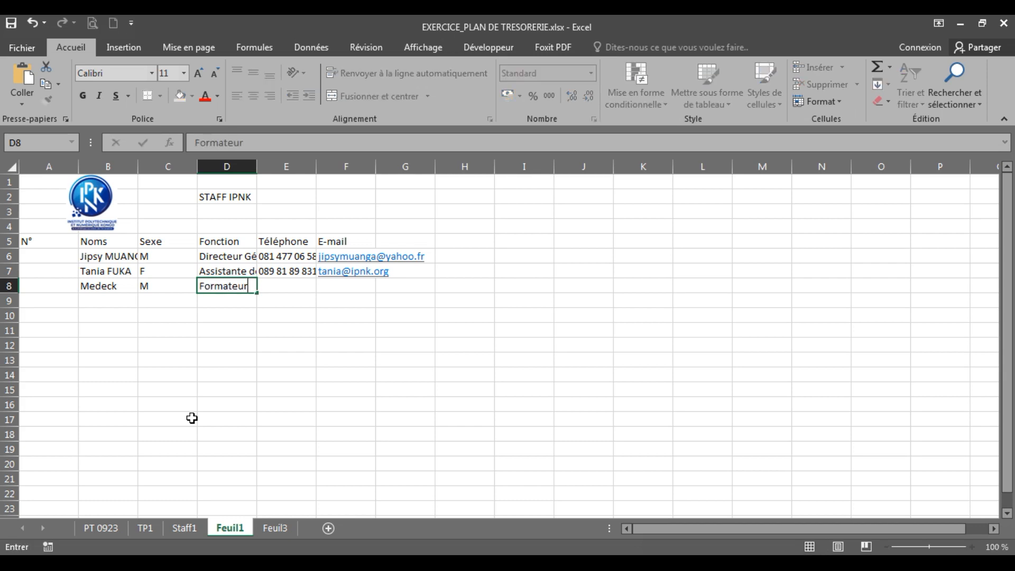
pyautogui.click(188, 524)
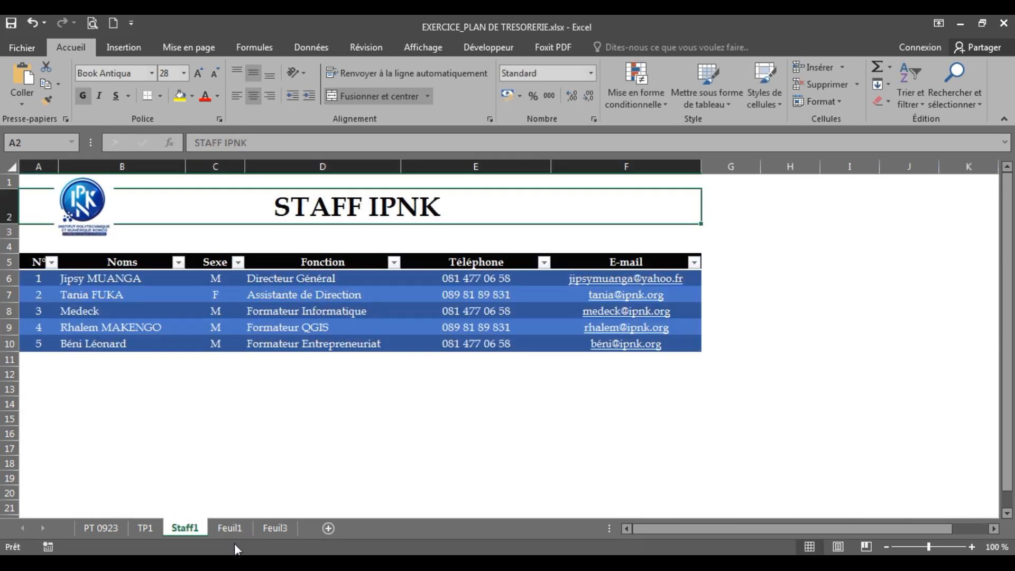
# Step: Change the D8 function from Formateur to Formateur Informatique
pyautogui.click(234, 528)
pyautogui.moveTo(238, 327); pyautogui.dragTo(232, 282)
pyautogui.click(232, 282)
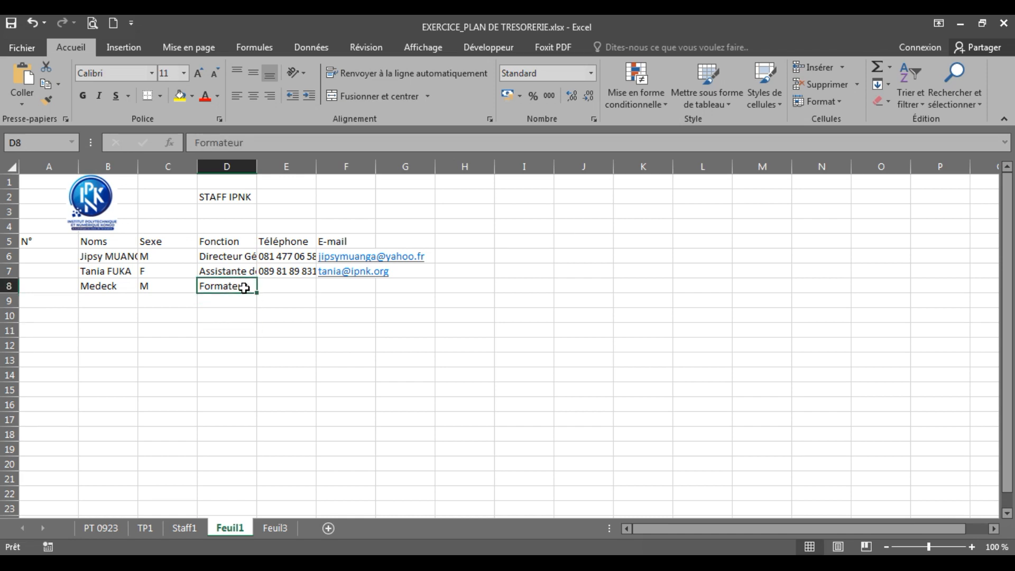
pyautogui.doubleClick(246, 285)
pyautogui.press('Right')
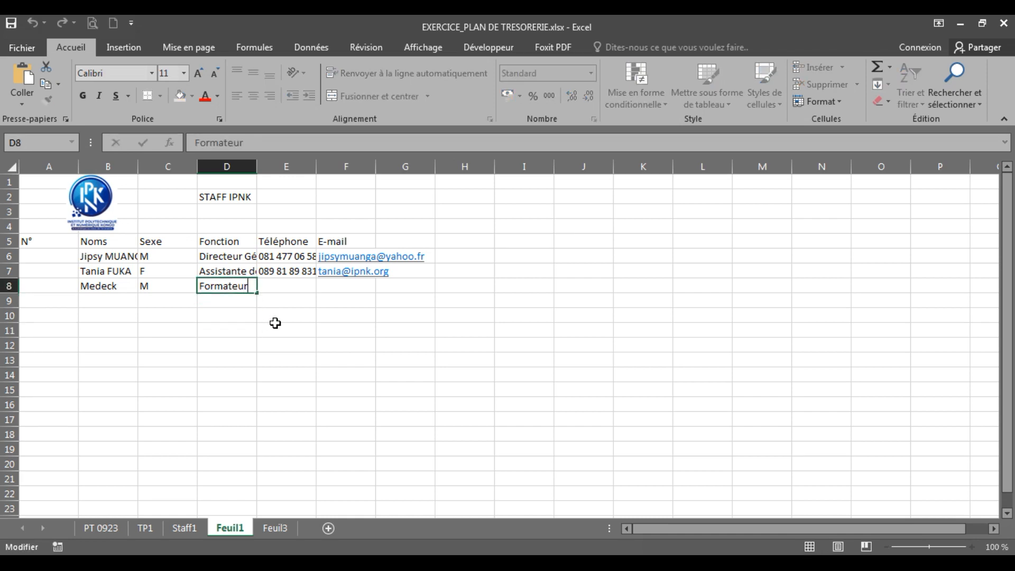
pyautogui.write('Informatique')
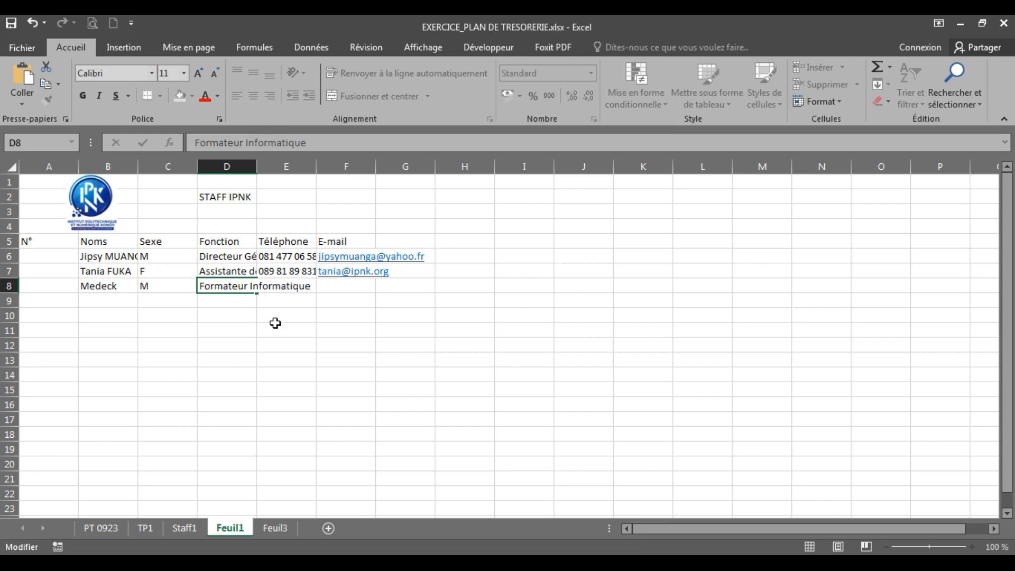
pyautogui.press('Return')
# Step: Enter the third staff member's phone number and e-mail in E8 and F8
pyautogui.press('Up')
pyautogui.press('Right')
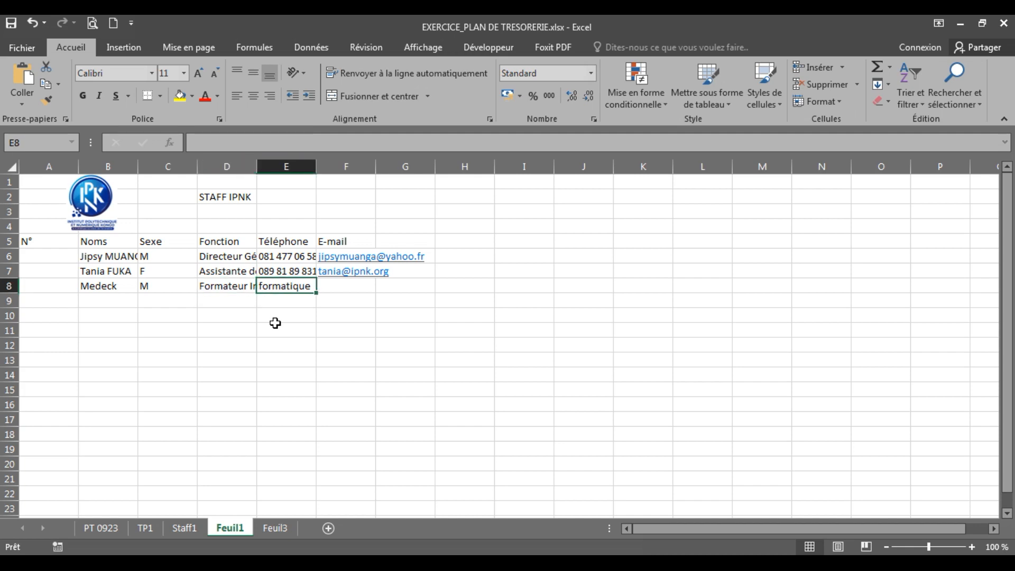
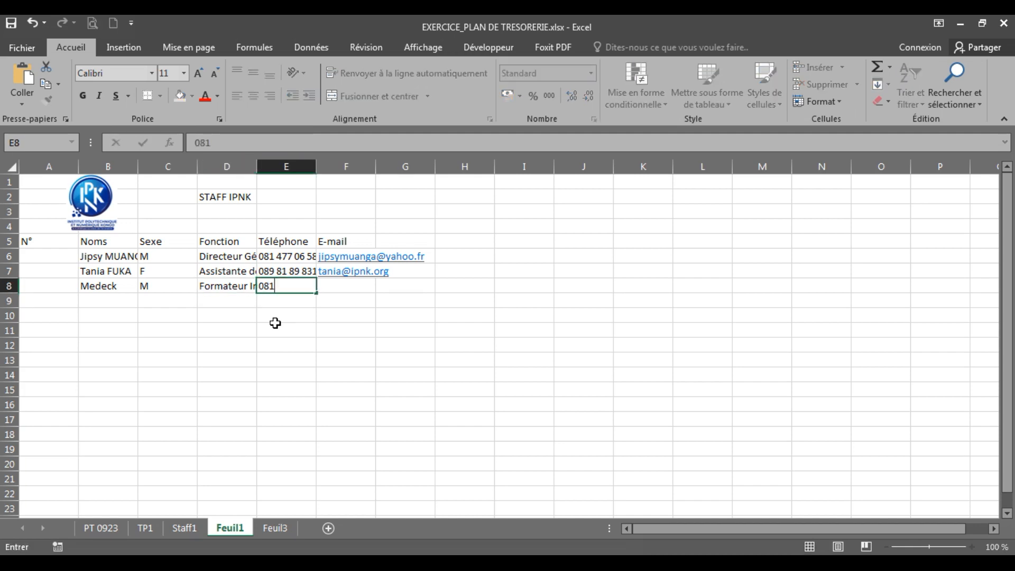
pyautogui.press('Tab')
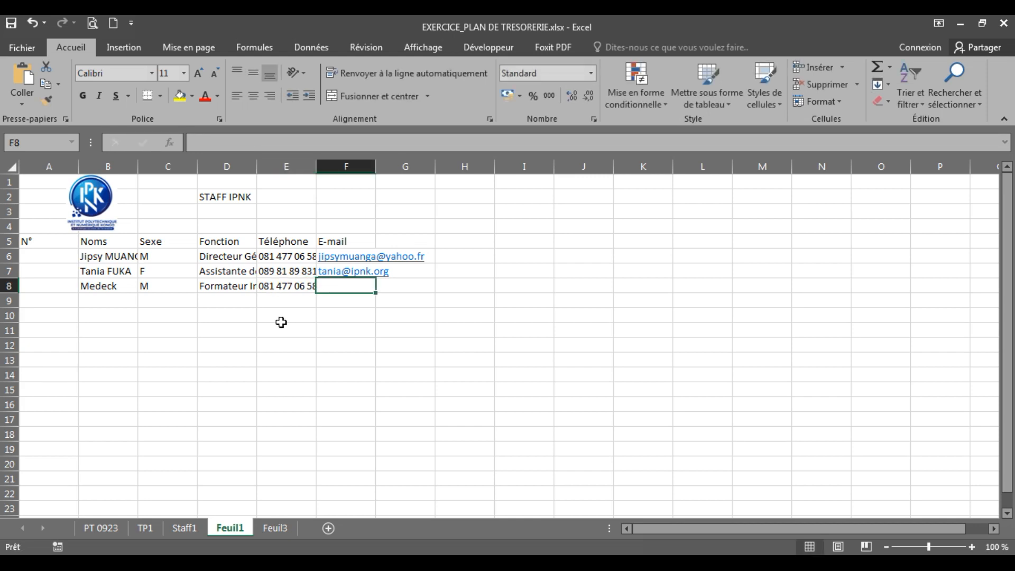
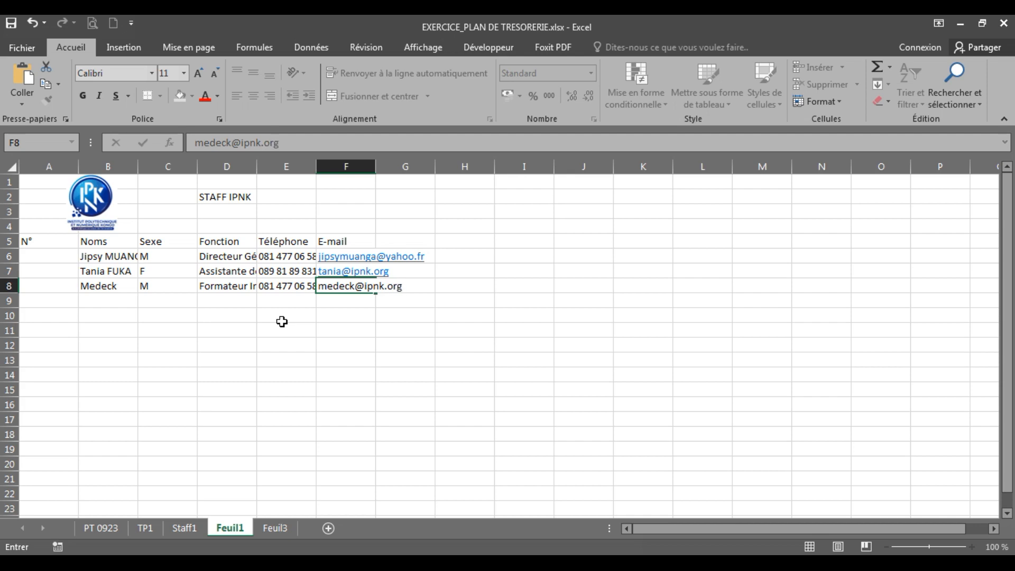
pyautogui.press('Return')
pyautogui.click(109, 301)
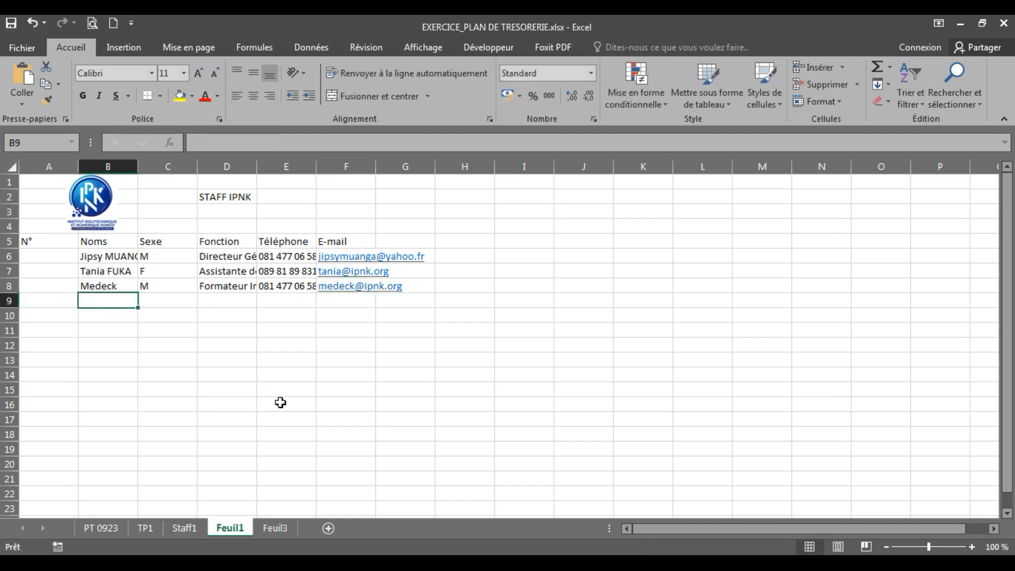
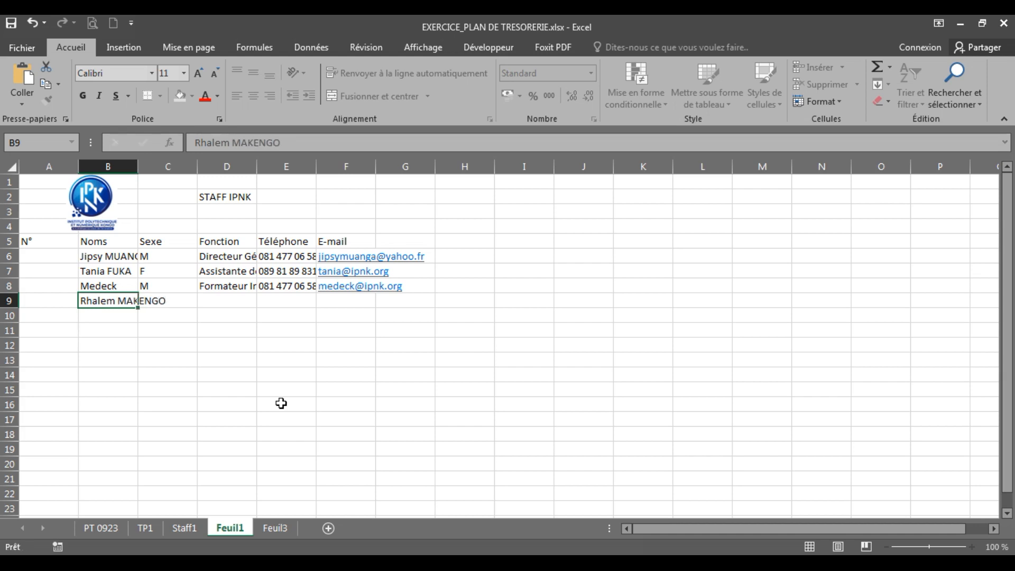
# Step: Fill row 9 with the fourth staff member's name, sex M, Formateur QGIS, phone and e-mail
pyautogui.press('Tab')
pyautogui.write('M')
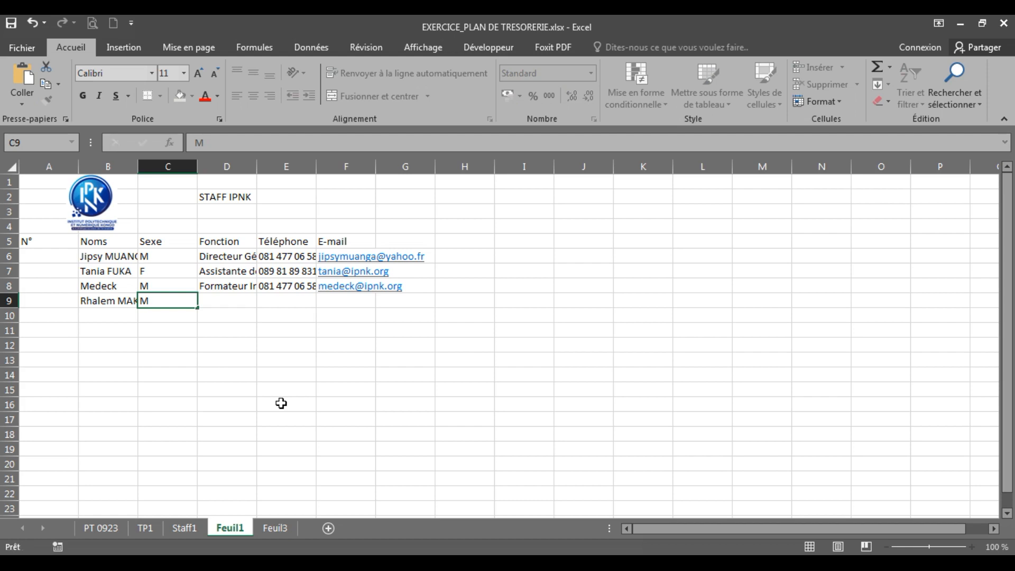
pyautogui.press('Tab')
pyautogui.write('Formateur ')
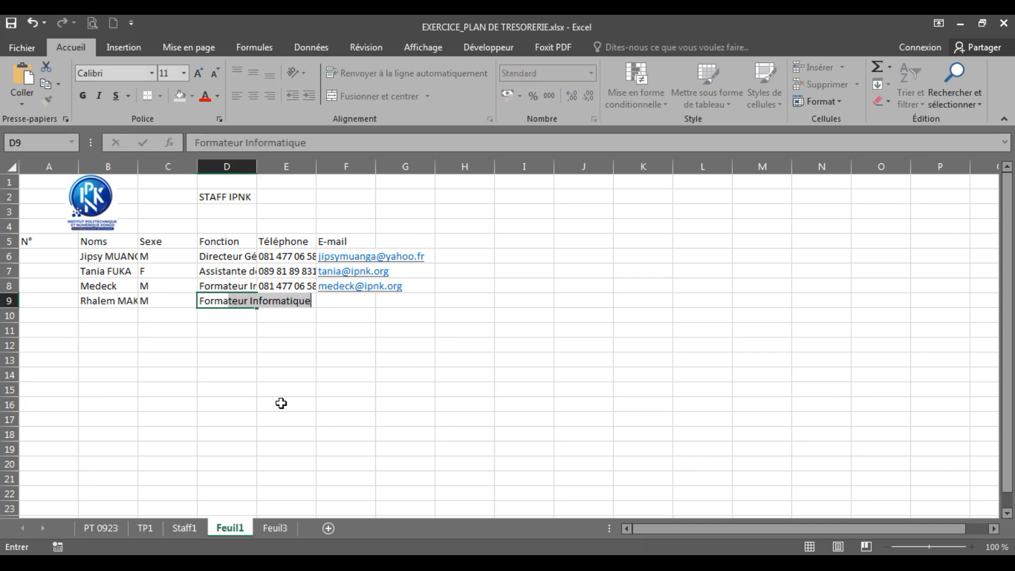
pyautogui.write('QGIS')
pyautogui.press('Tab')
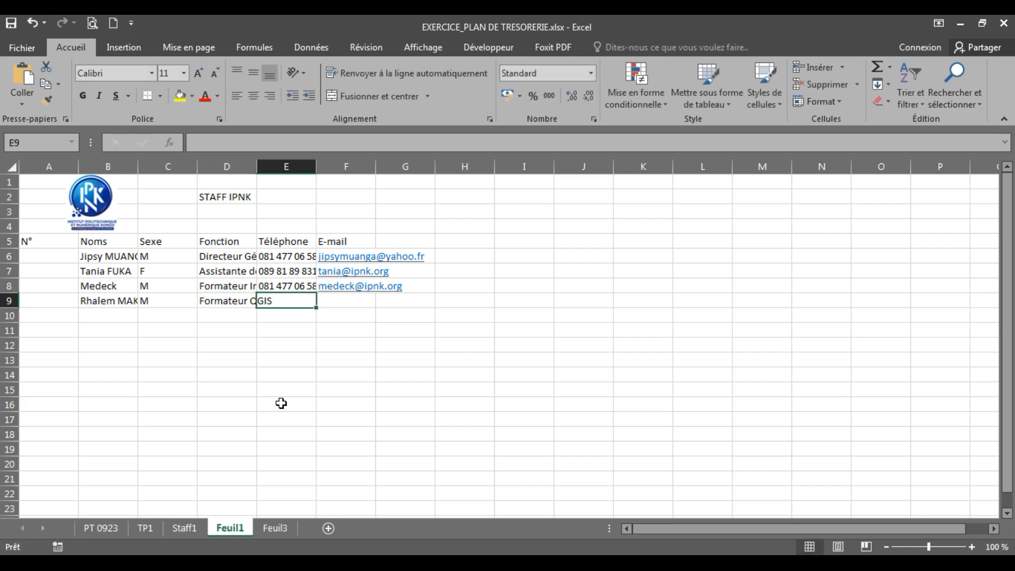
pyautogui.press('Tab')
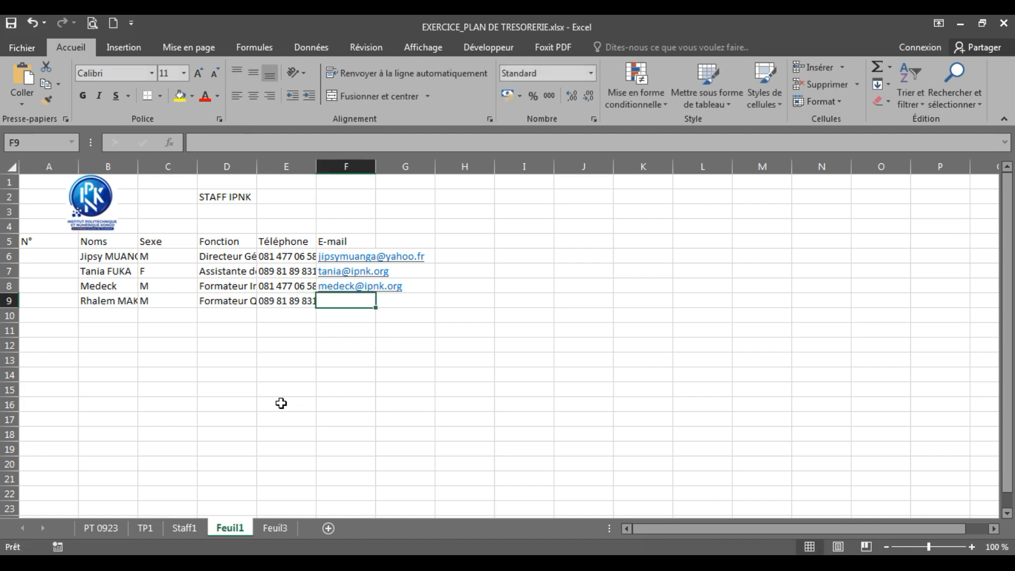
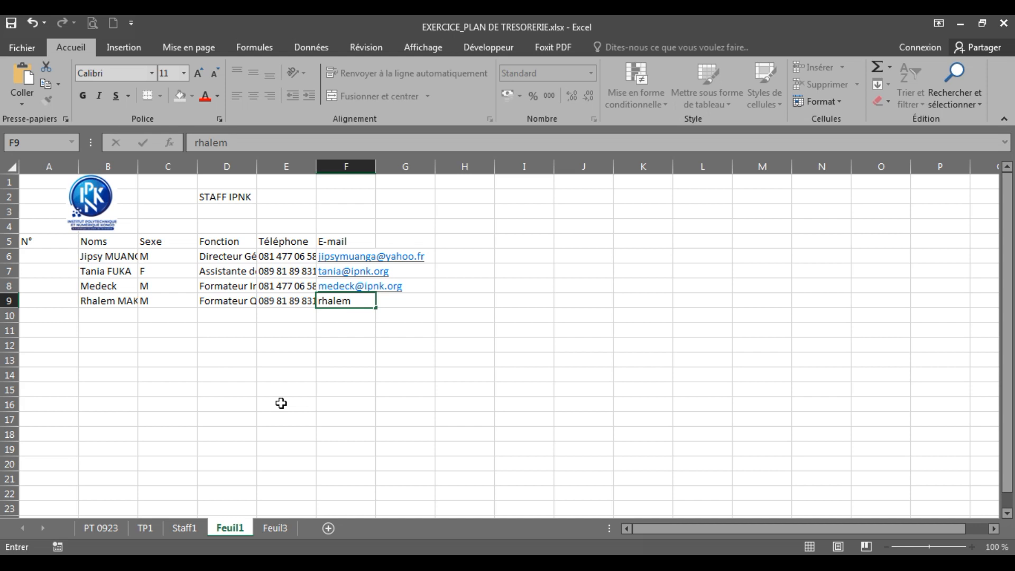
pyautogui.press('Return')
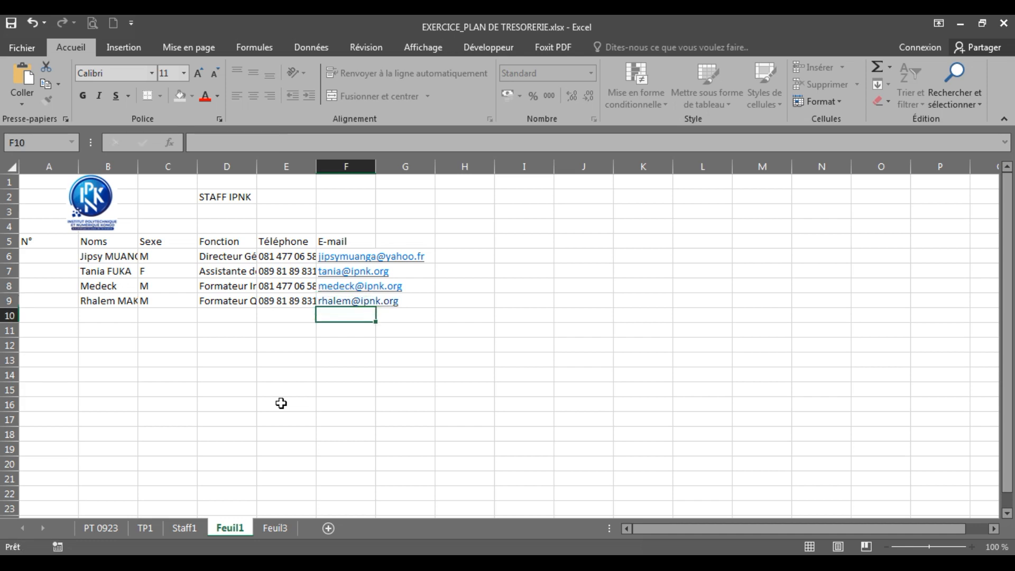
# Step: Fill row 10 with the fifth staff member's name, sex M, Formateur Entrepreneuriat, phone and e-mail
pyautogui.click(84, 315)
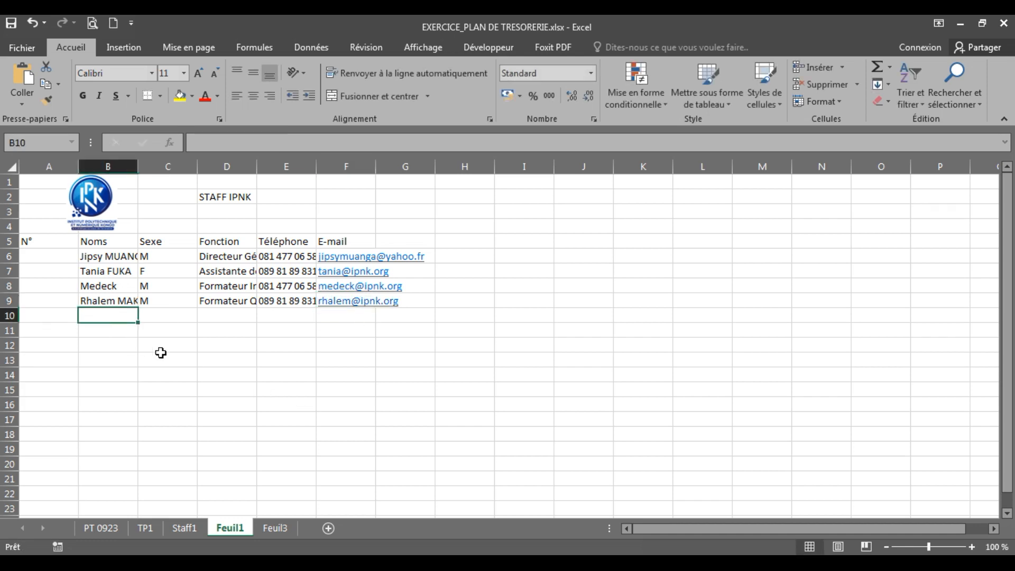
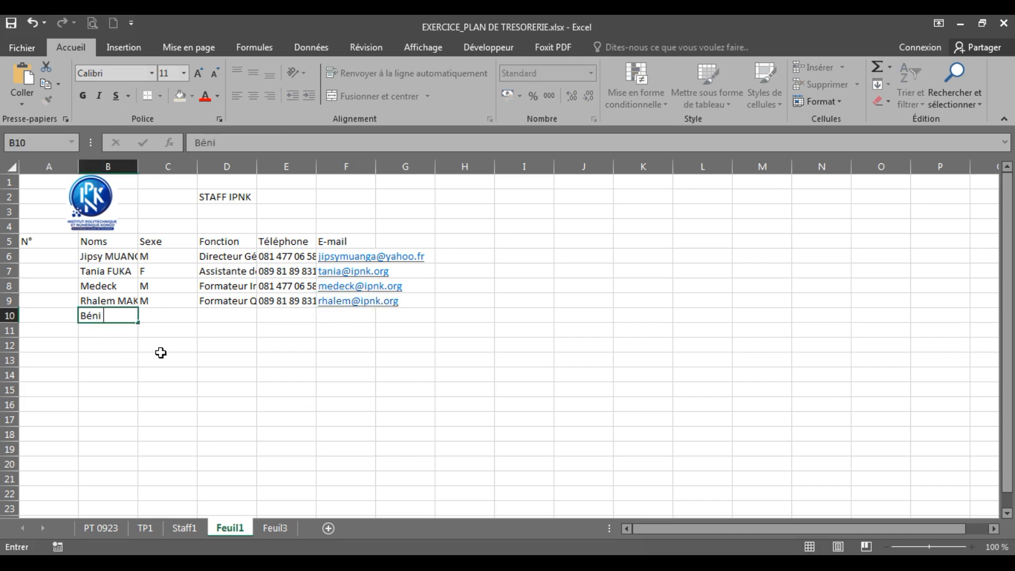
pyautogui.hotkey('ctrl', 'Return')
pyautogui.press('Tab')
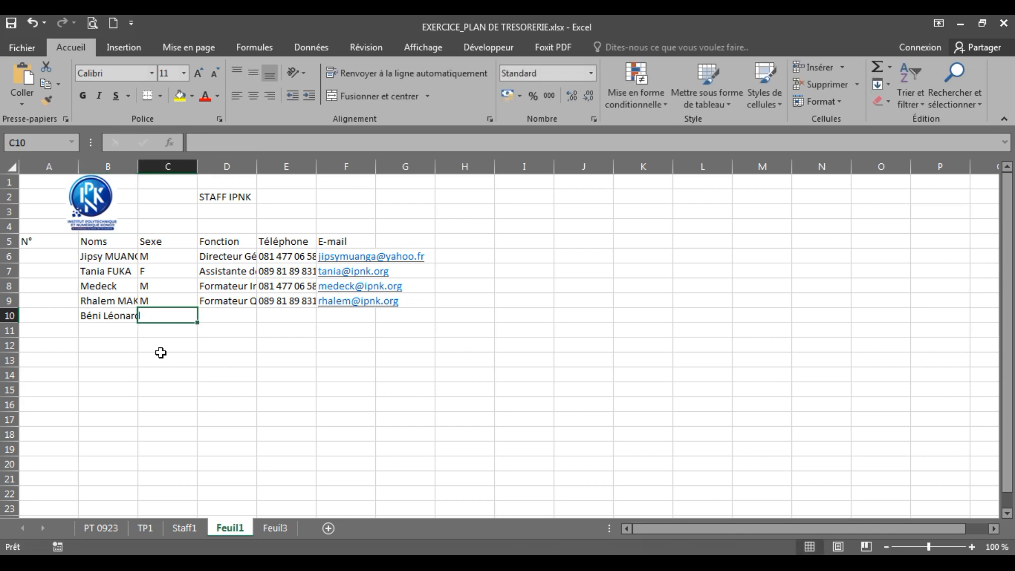
pyautogui.write('M')
pyautogui.press('Tab')
pyautogui.write('Formateur Ent')
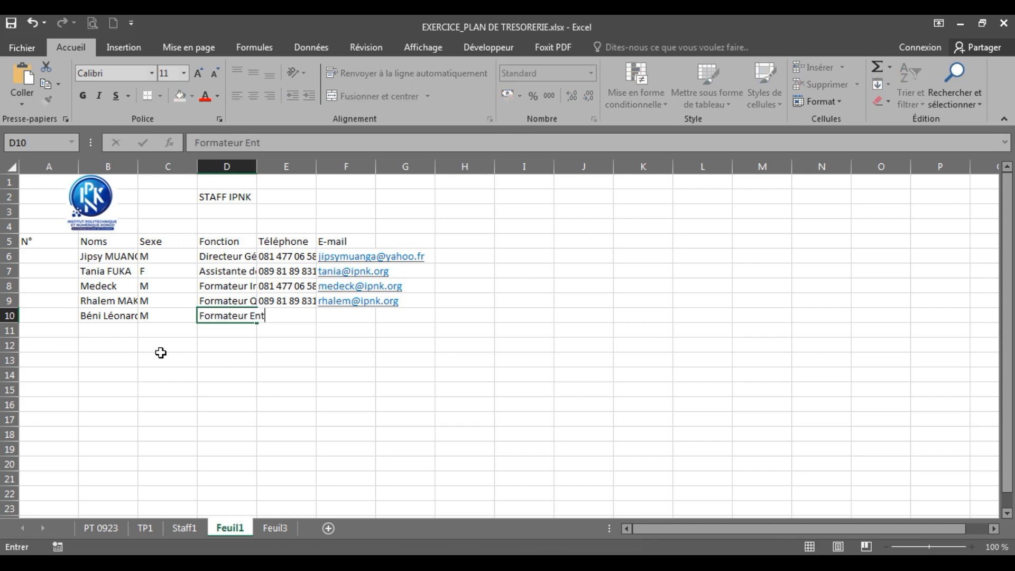
pyautogui.write('repreneuriat')
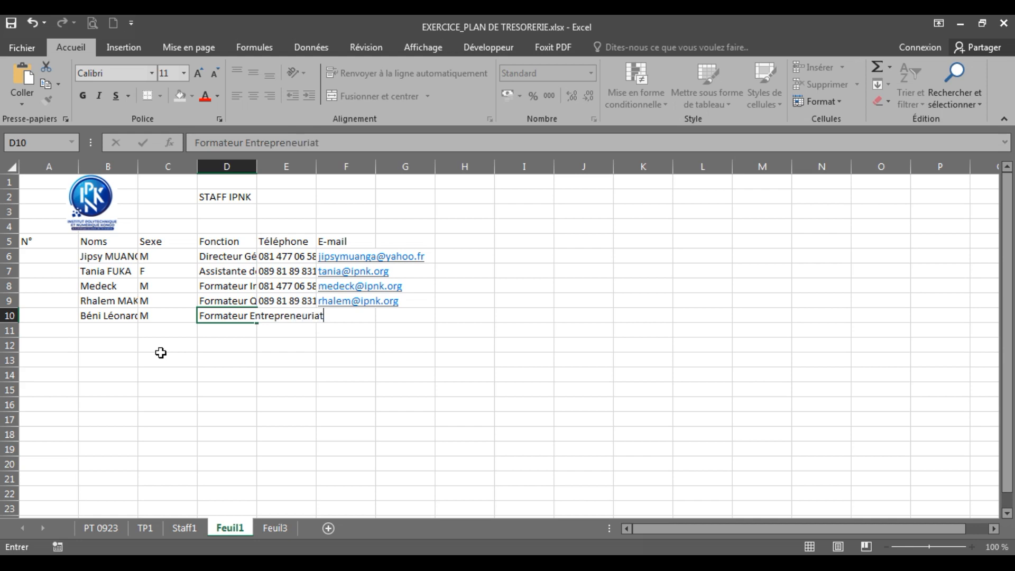
pyautogui.press('Tab')
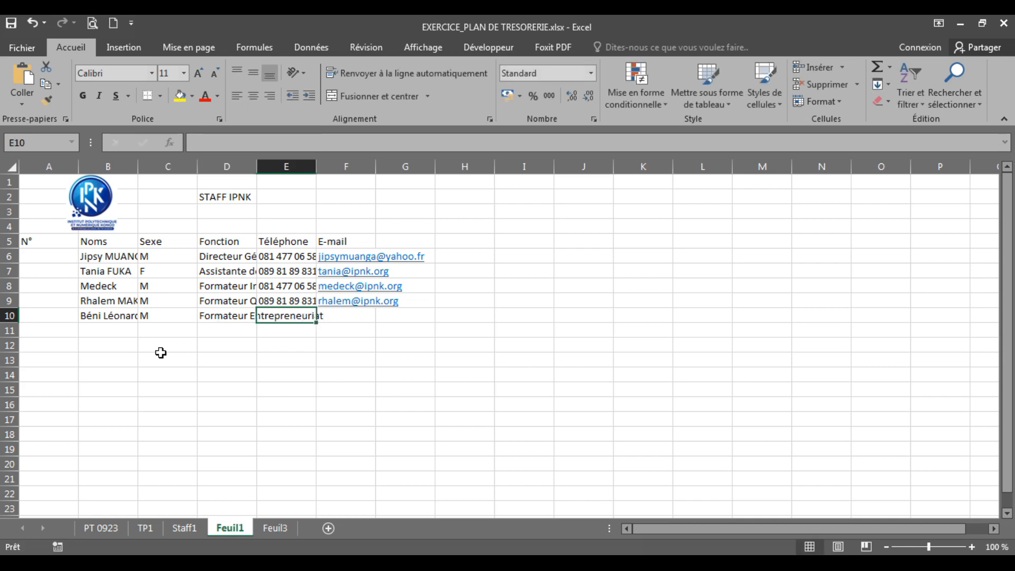
pyautogui.press('Up')
pyautogui.press('Down')
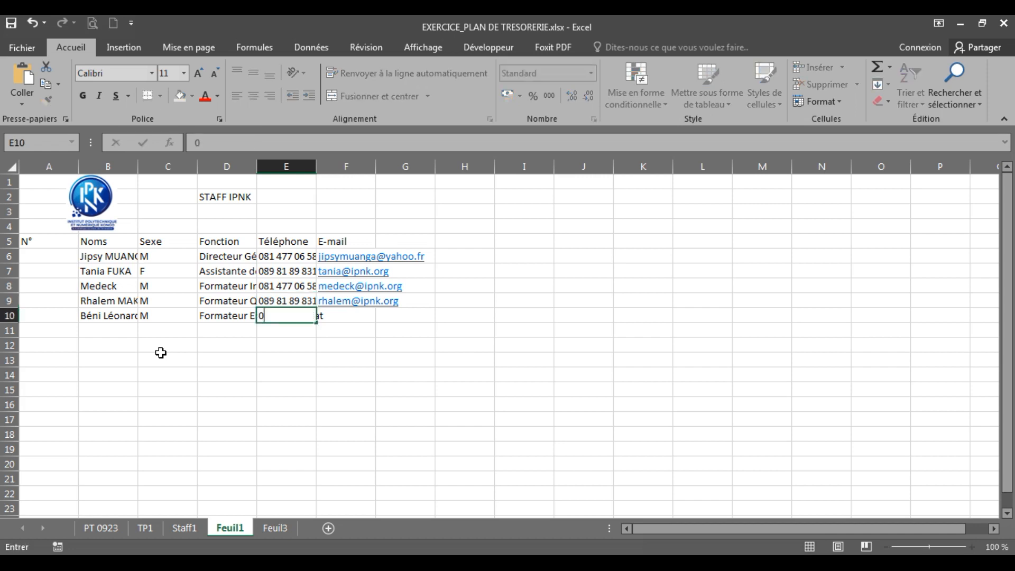
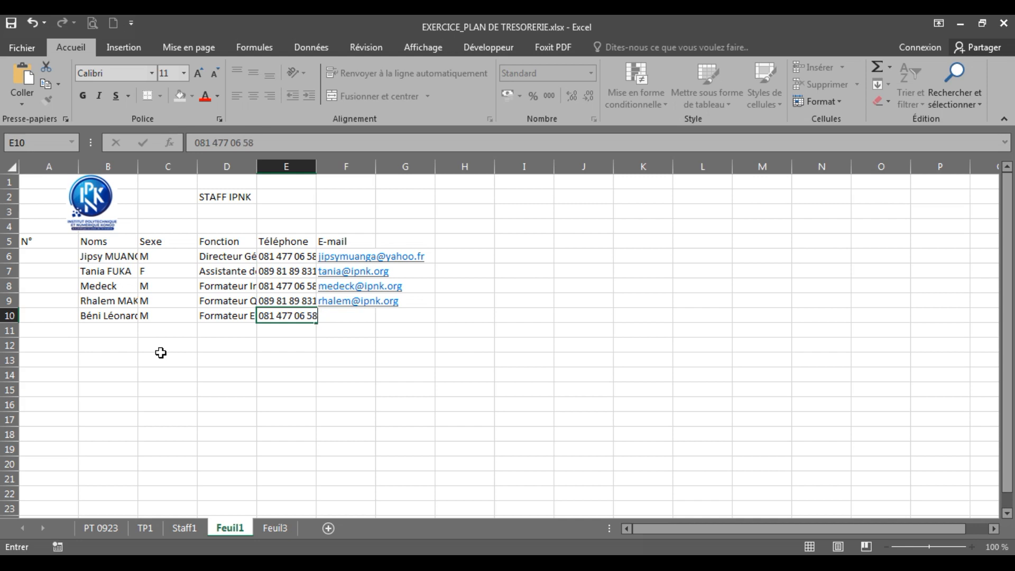
pyautogui.press('Tab')
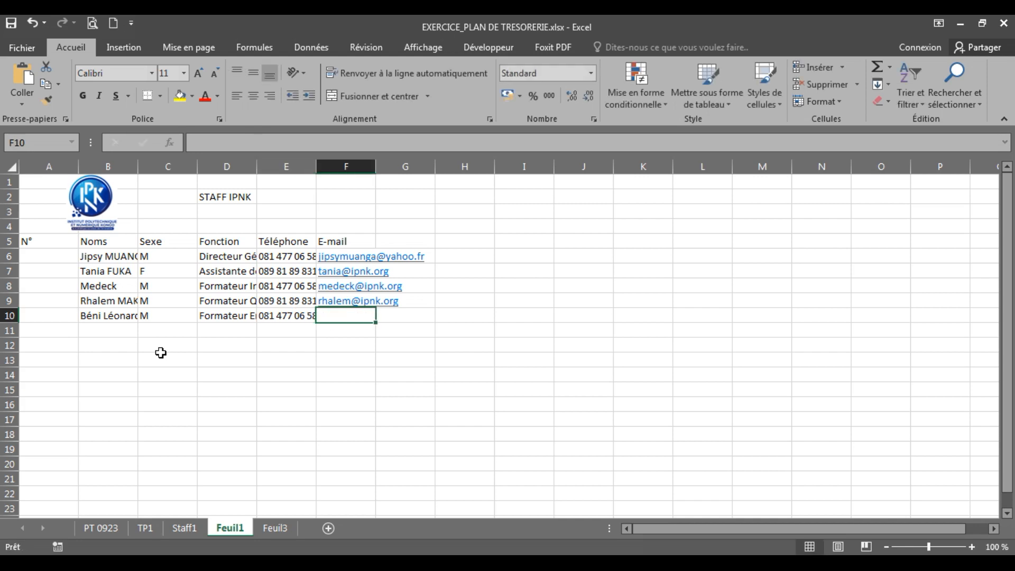
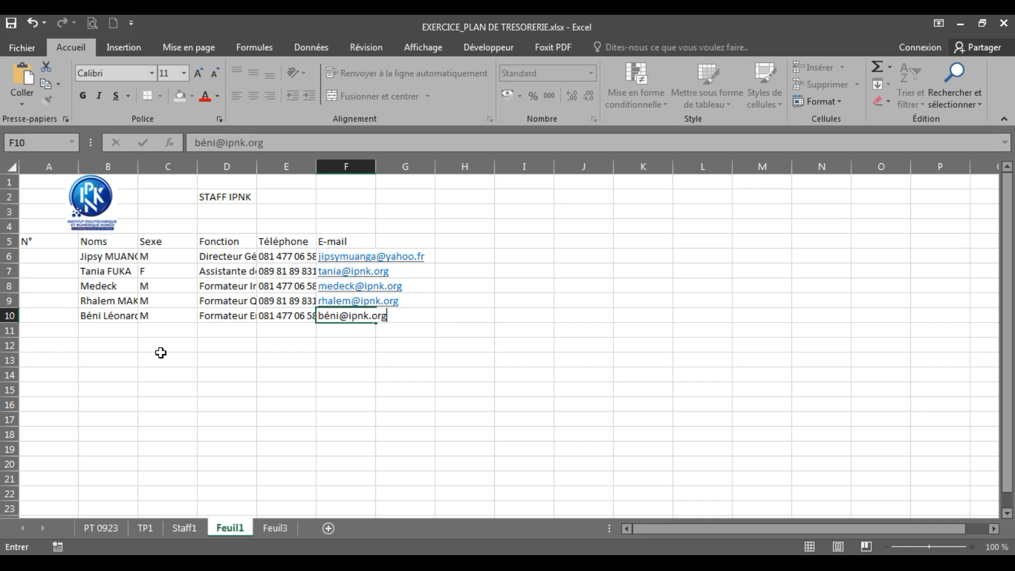
pyautogui.press('Return')
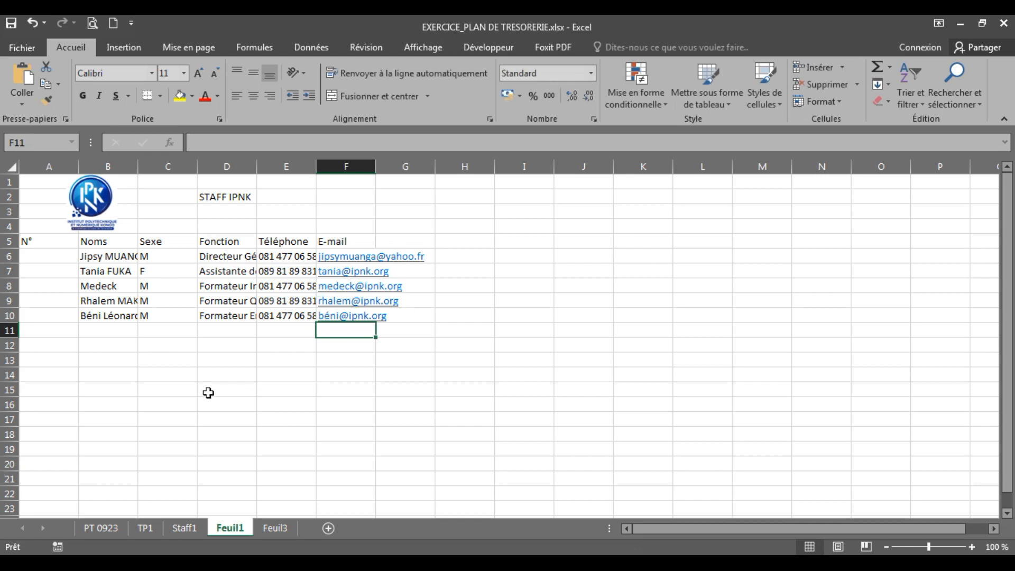
pyautogui.click(226, 377)
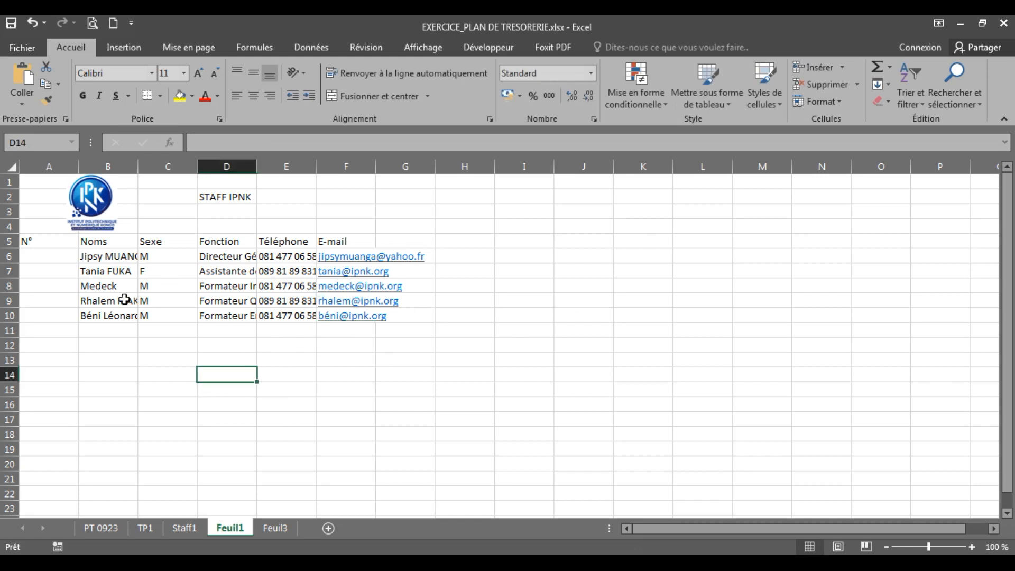
# Step: Number A6:A10 from 1 to 5 by filling down from 1 as an incremented series
pyautogui.click(47, 260)
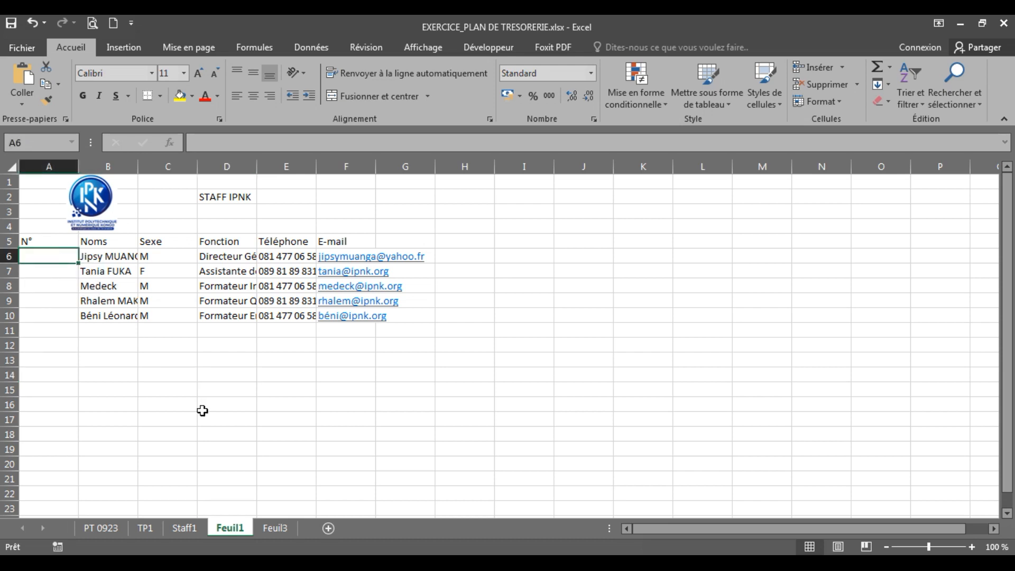
pyautogui.write('1')
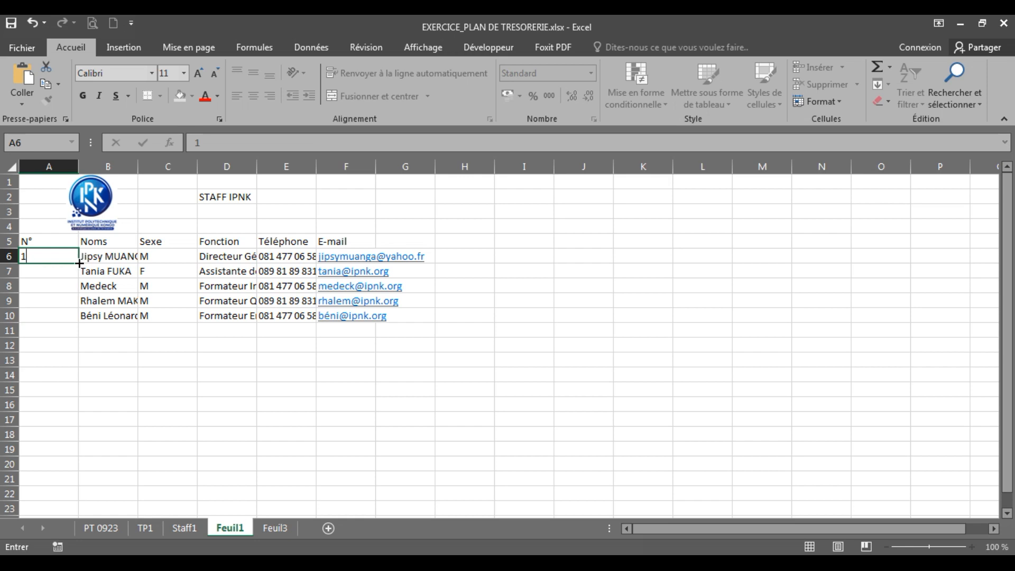
pyautogui.moveTo(79, 262); pyautogui.dragTo(82, 321)
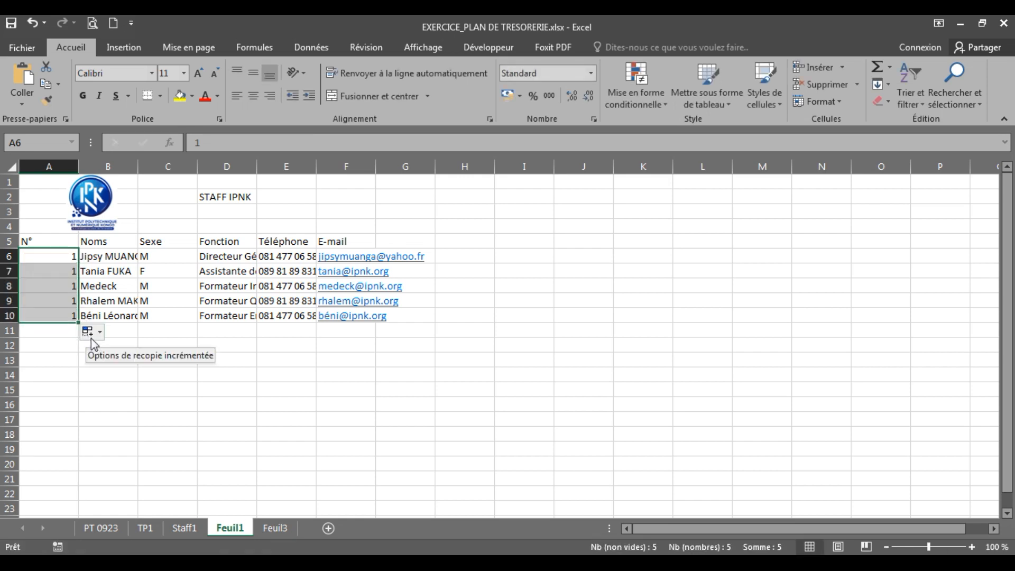
pyautogui.click(98, 336)
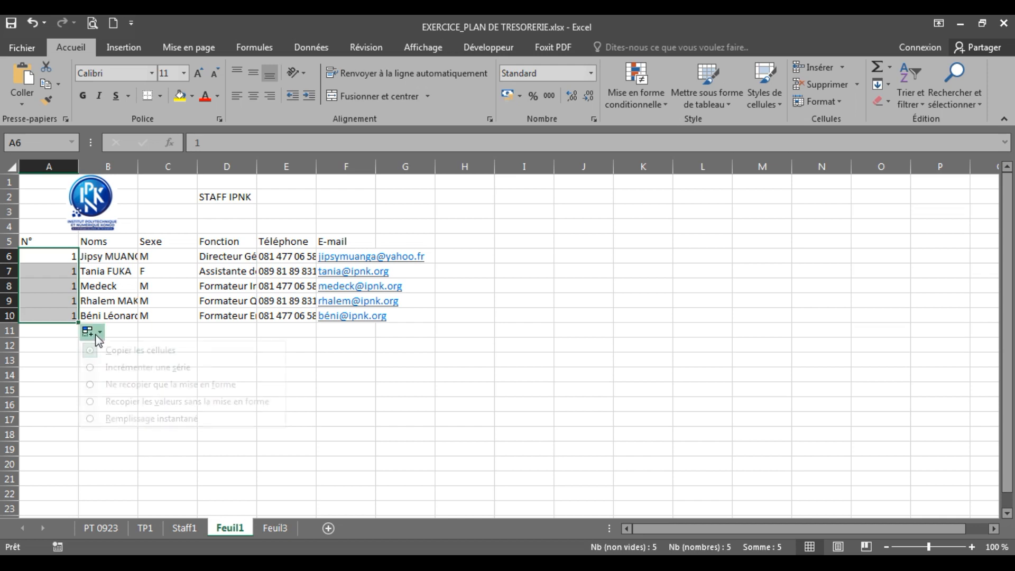
pyautogui.click(164, 377)
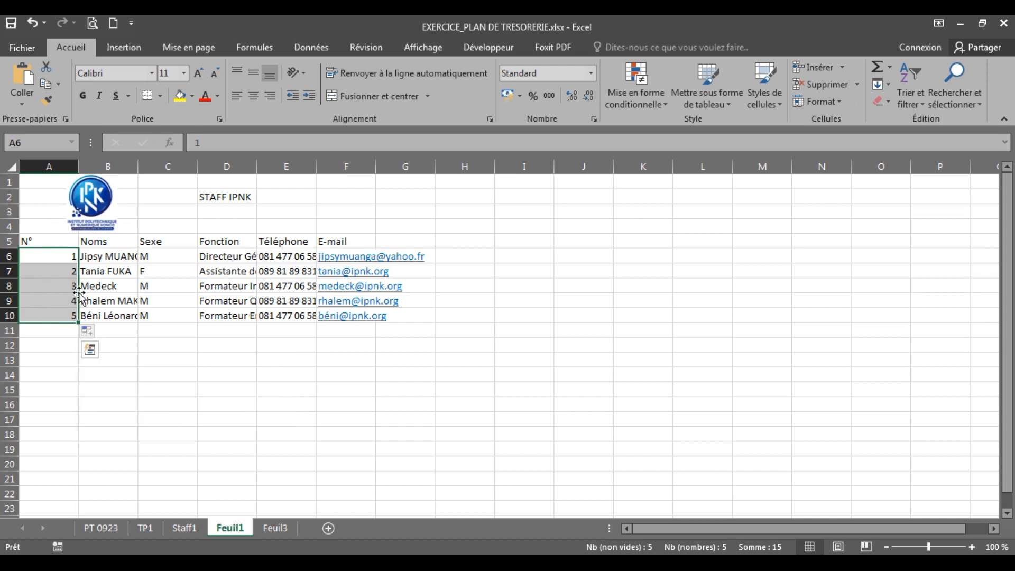
pyautogui.click(299, 404)
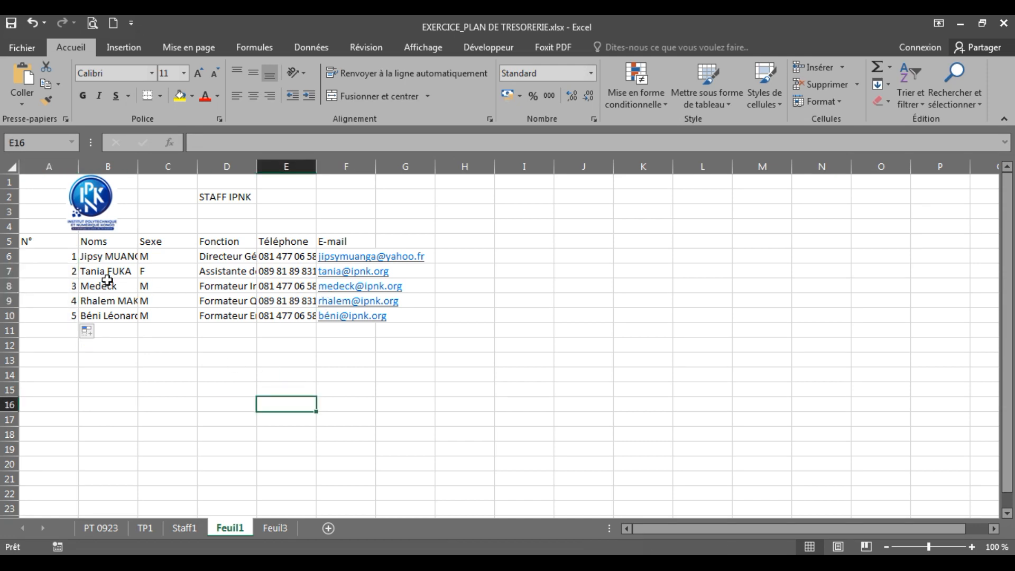
pyautogui.moveTo(44, 244); pyautogui.dragTo(351, 243)
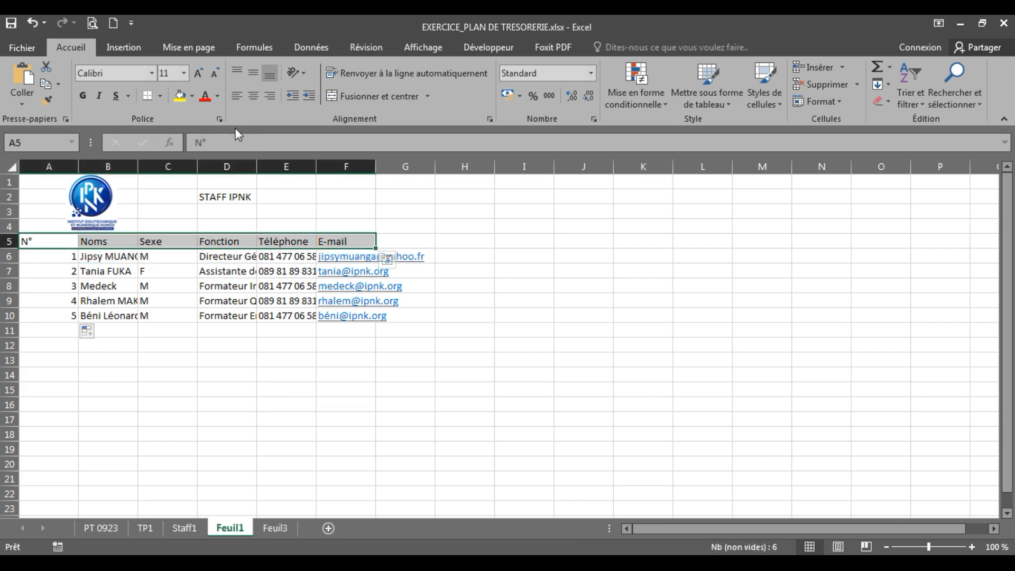
pyautogui.click(192, 97)
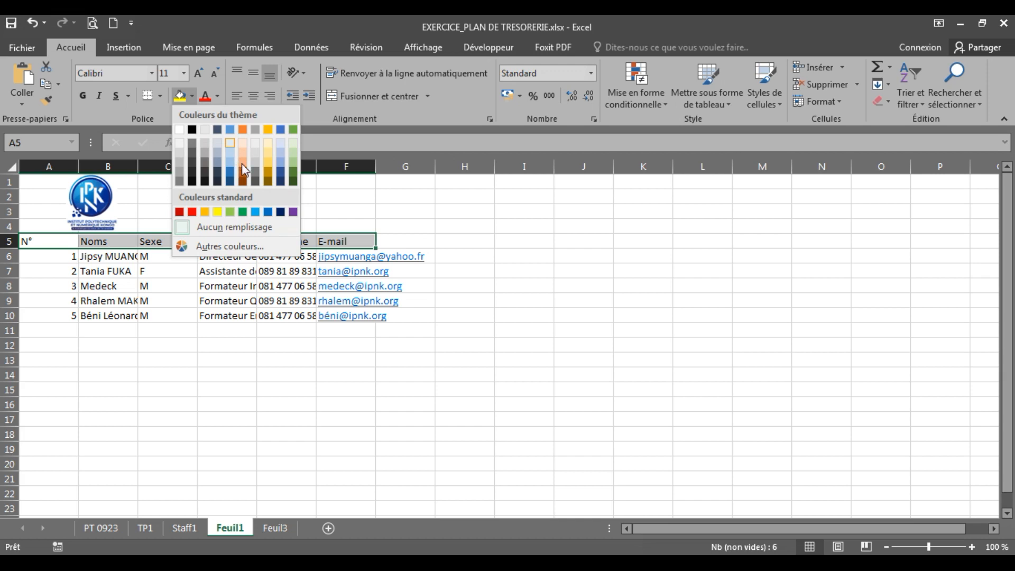
pyautogui.click(283, 168)
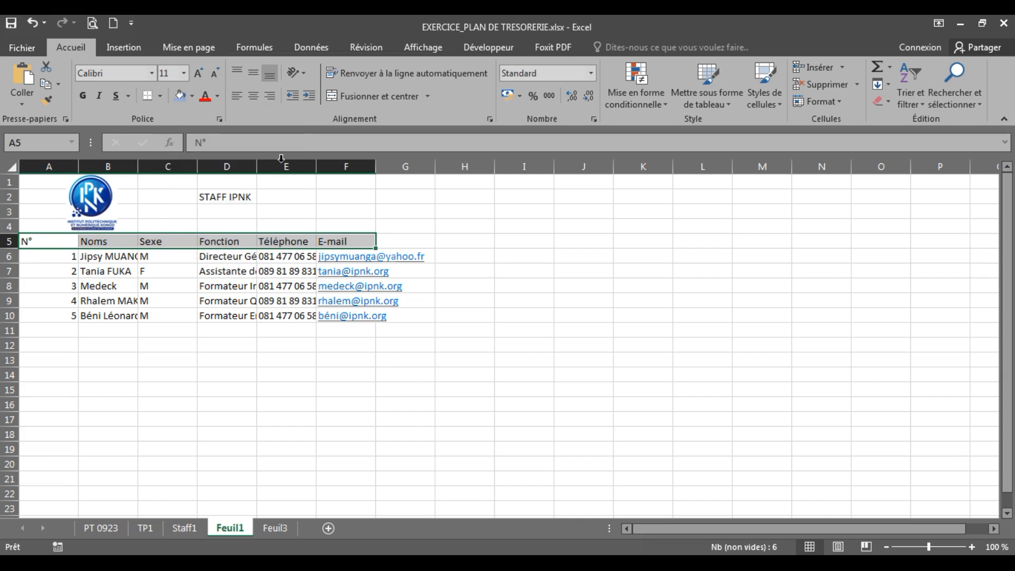
pyautogui.click(299, 372)
pyautogui.moveTo(67, 262); pyautogui.dragTo(359, 320)
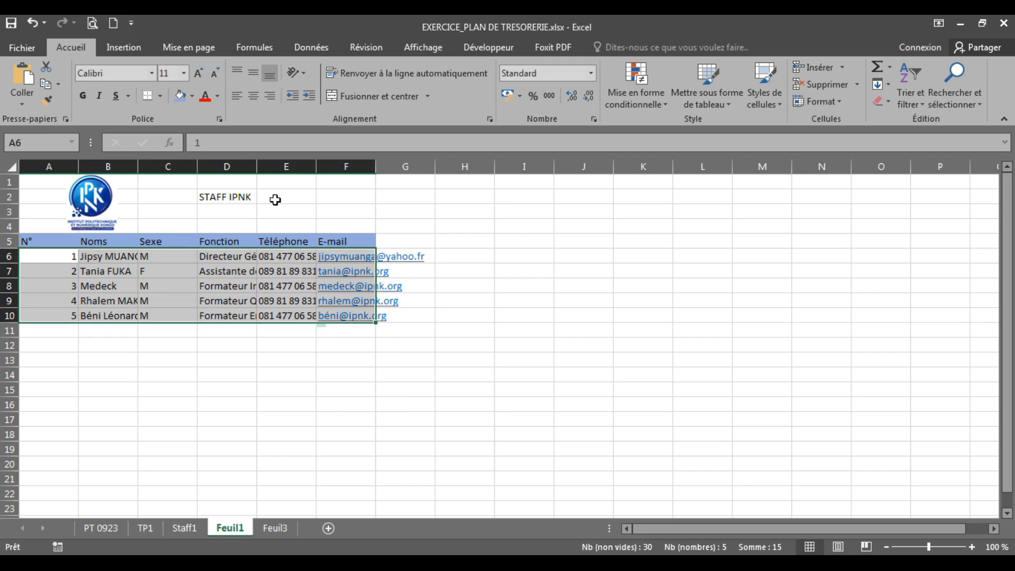
pyautogui.click(192, 98)
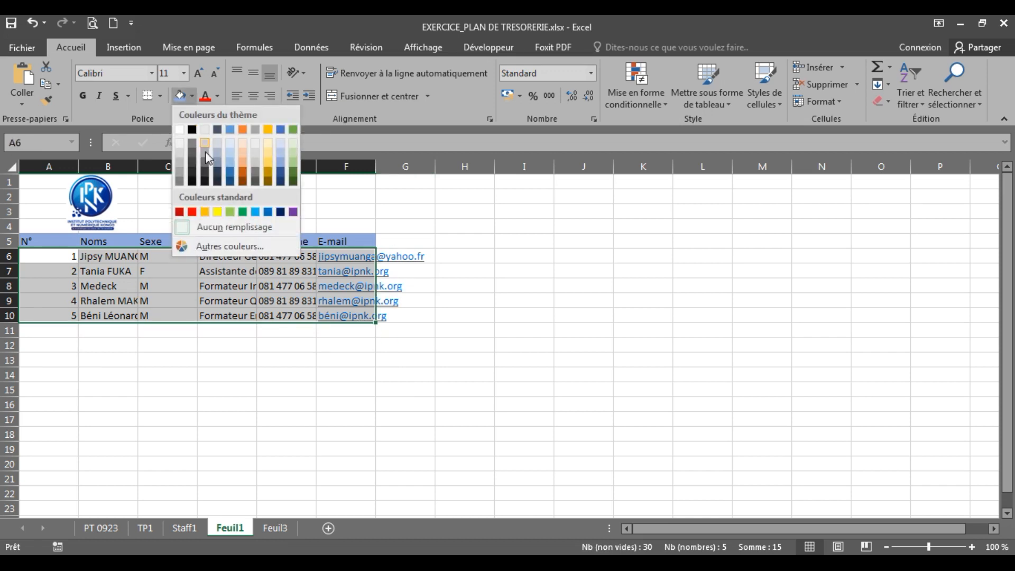
pyautogui.click(258, 154)
pyautogui.click(280, 390)
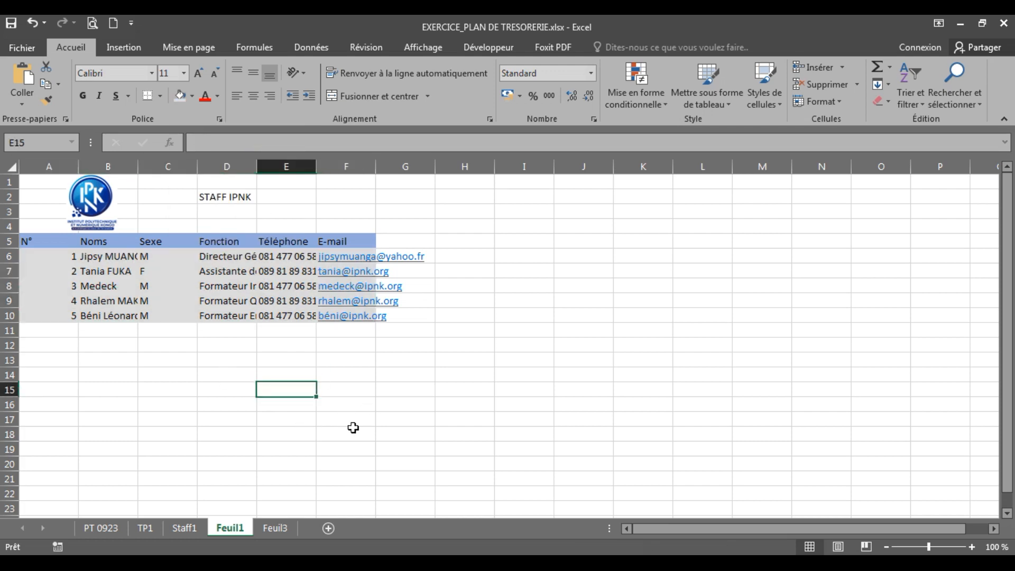
pyautogui.click(34, 24)
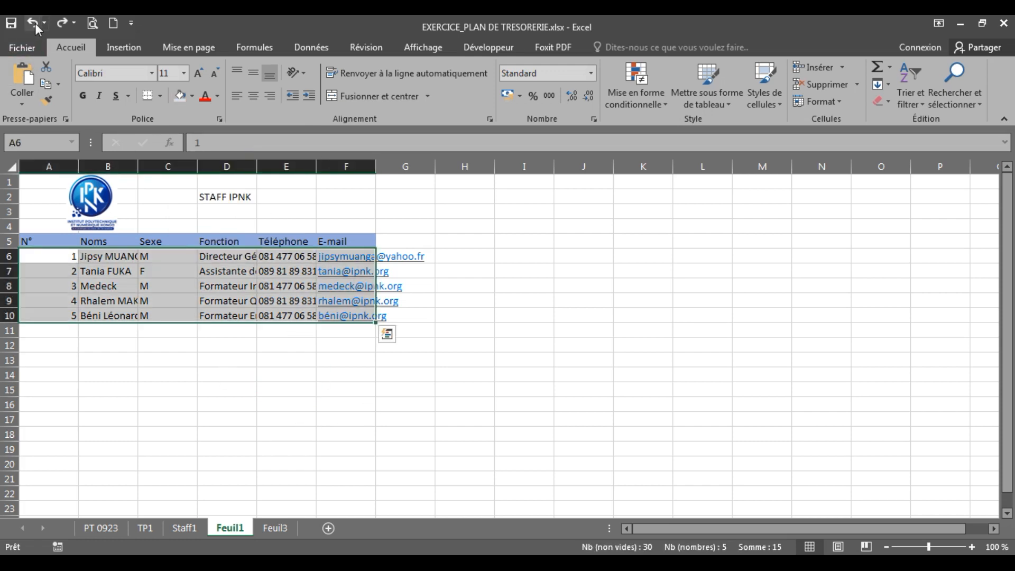
pyautogui.click(35, 23)
pyautogui.click(262, 370)
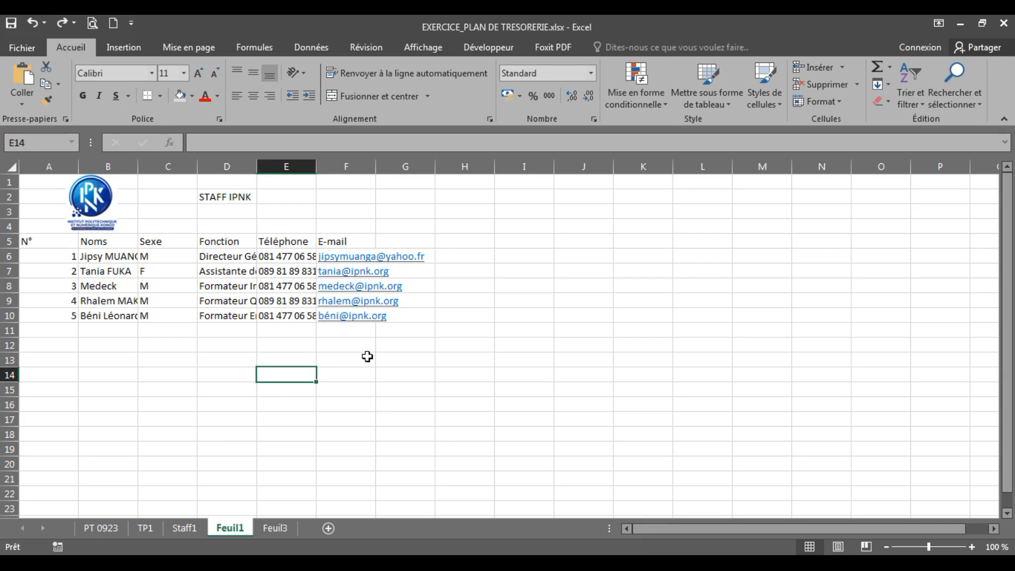
pyautogui.moveTo(42, 244)
pyautogui.mouseDown()
pyautogui.moveTo(226, 240)
pyautogui.moveTo(340, 269)
pyautogui.moveTo(361, 337)
pyautogui.moveTo(365, 323)
pyautogui.mouseUp()
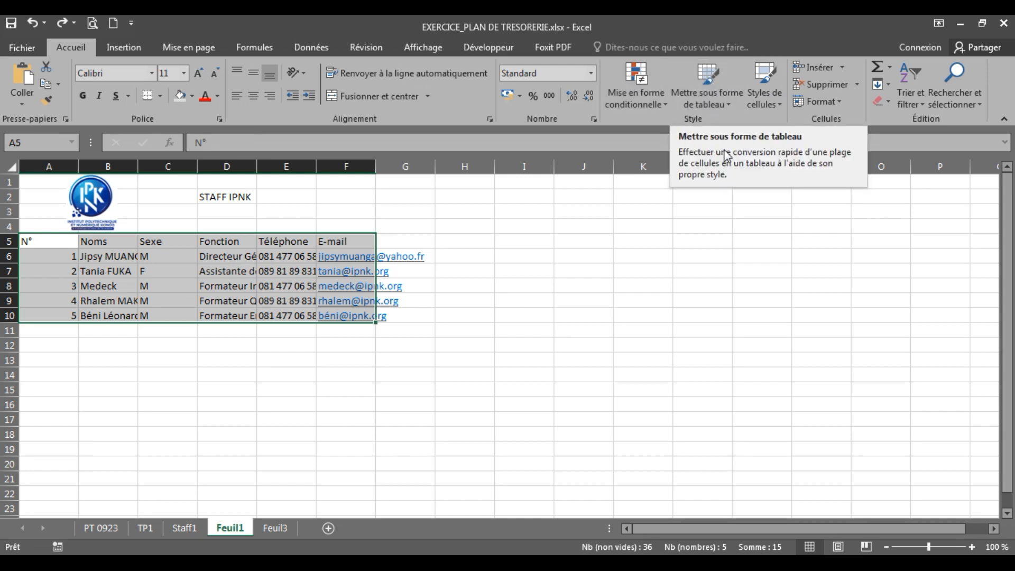
# Step: Format A5:F10 as a table with headers in the dark blue Foncé 2 style
pyautogui.click(730, 103)
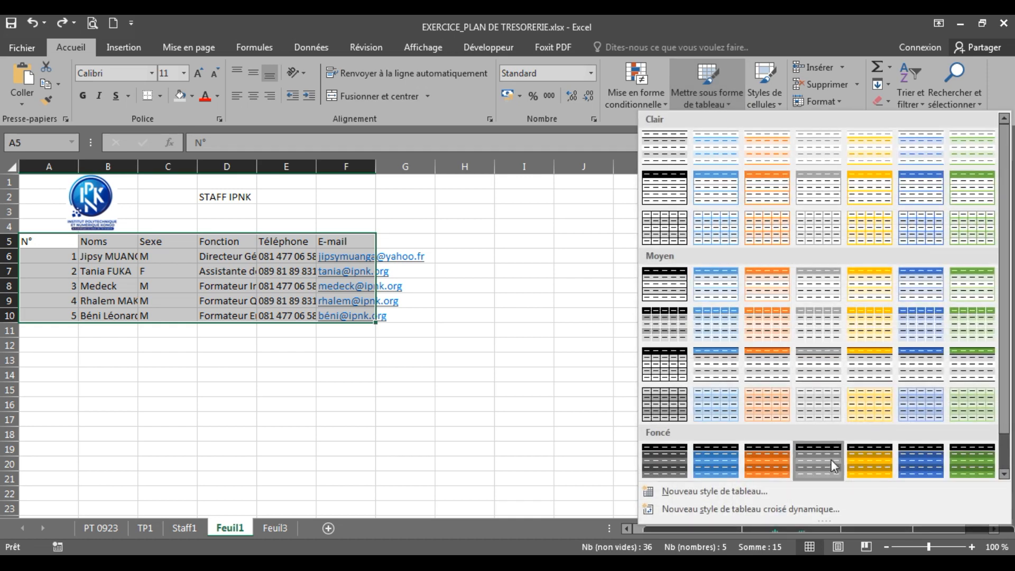
pyautogui.click(714, 467)
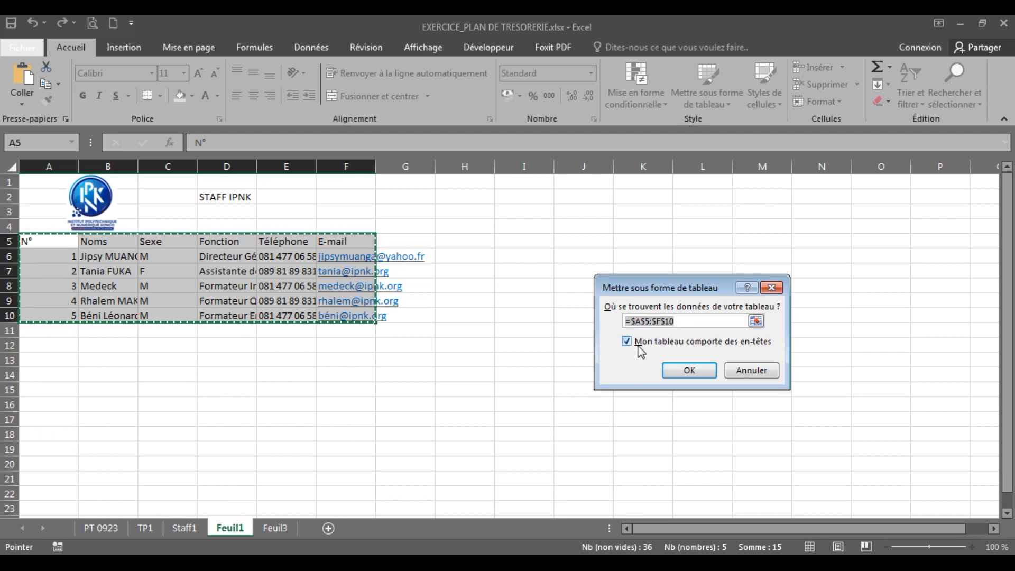
pyautogui.click(676, 371)
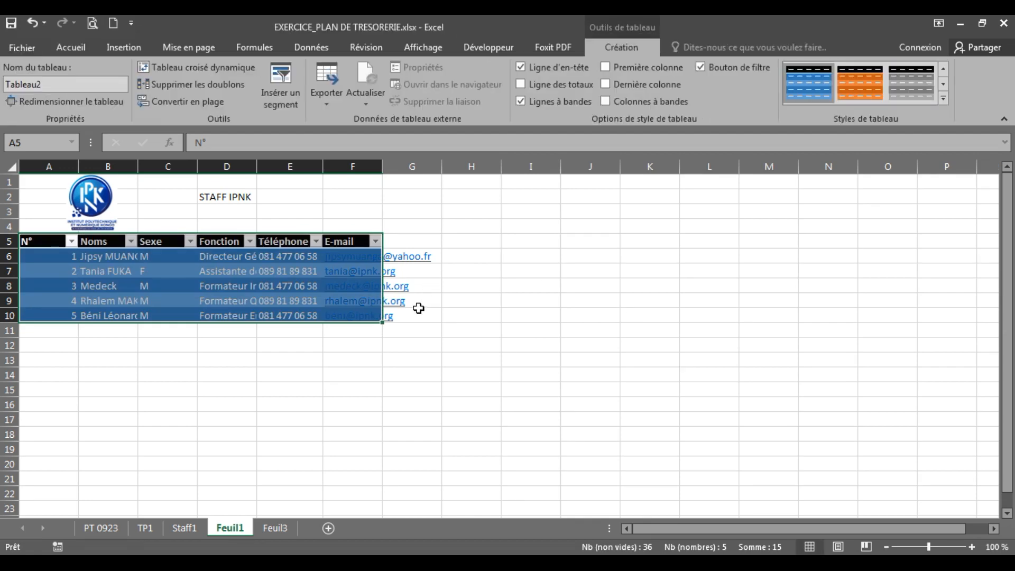
pyautogui.click(270, 386)
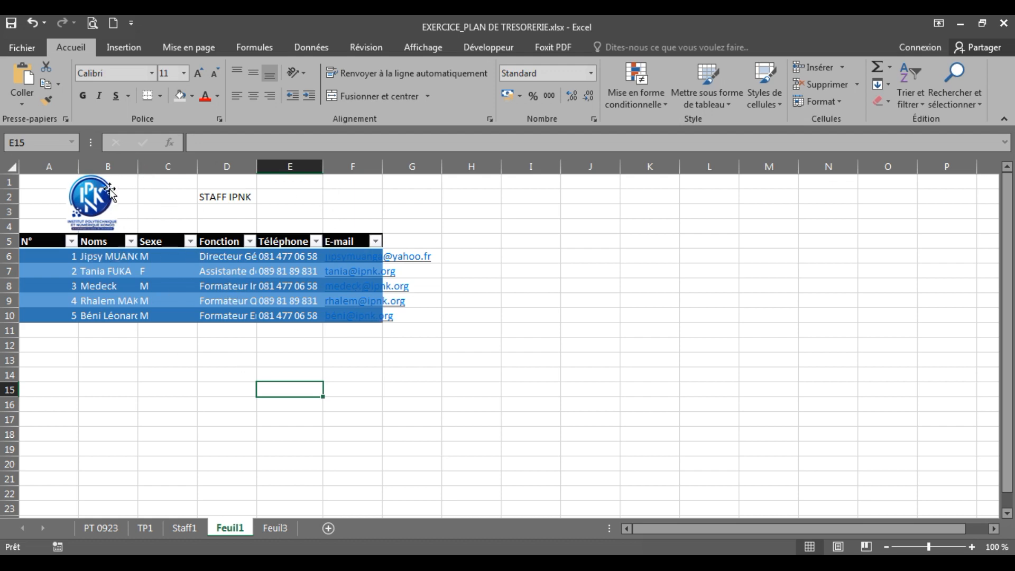
# Step: Widen the Noms column B, narrow the Sexe column C, and adjust columns E and F
pyautogui.moveTo(138, 167); pyautogui.dragTo(225, 177)
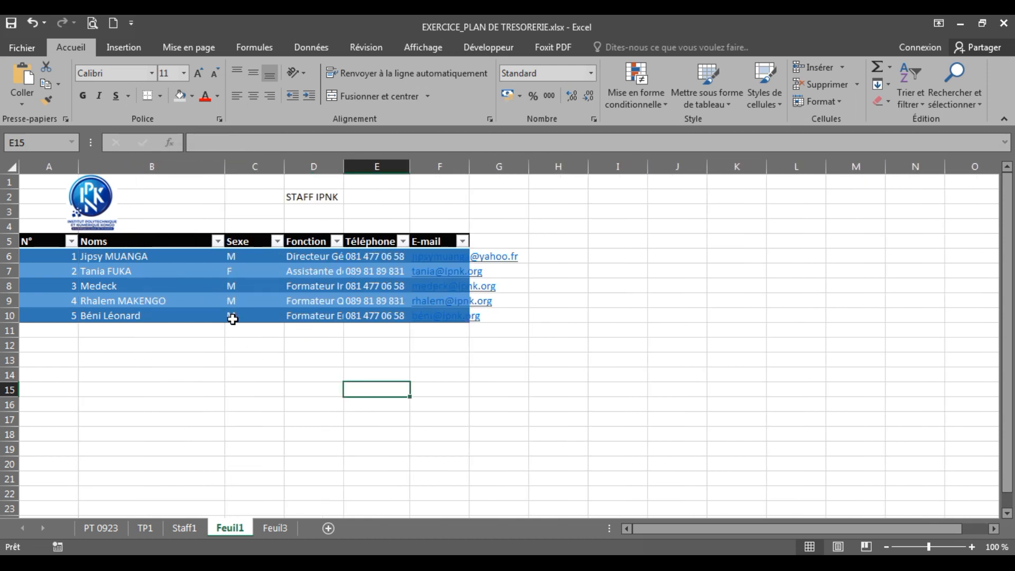
pyautogui.moveTo(282, 167); pyautogui.dragTo(372, 167)
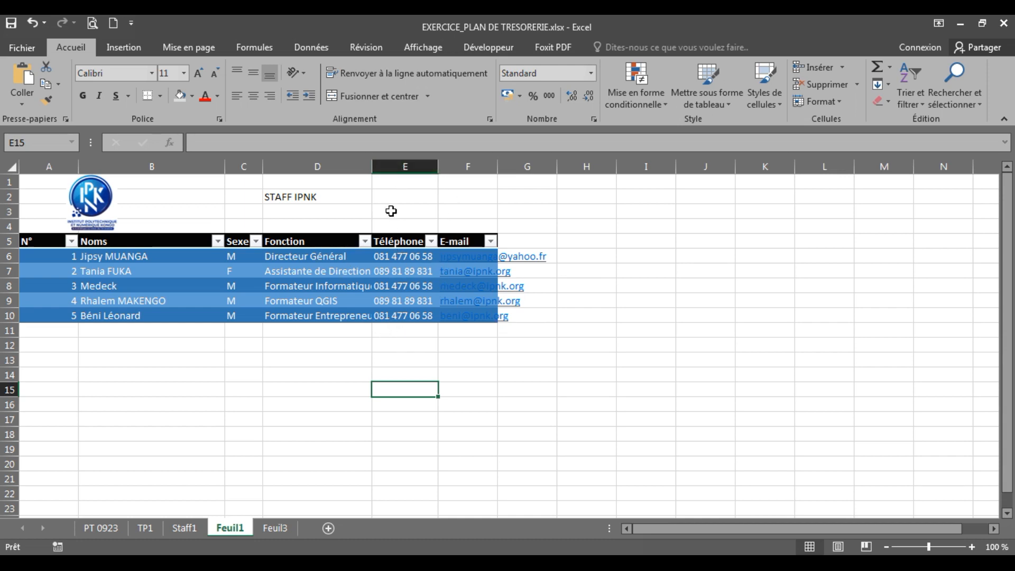
pyautogui.moveTo(412, 166); pyautogui.dragTo(502, 169)
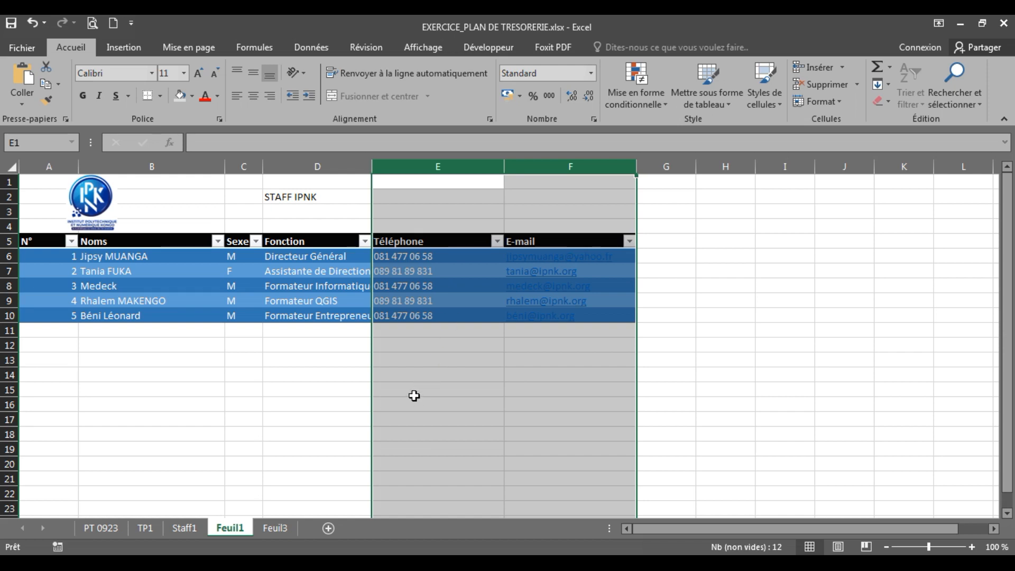
pyautogui.click(305, 404)
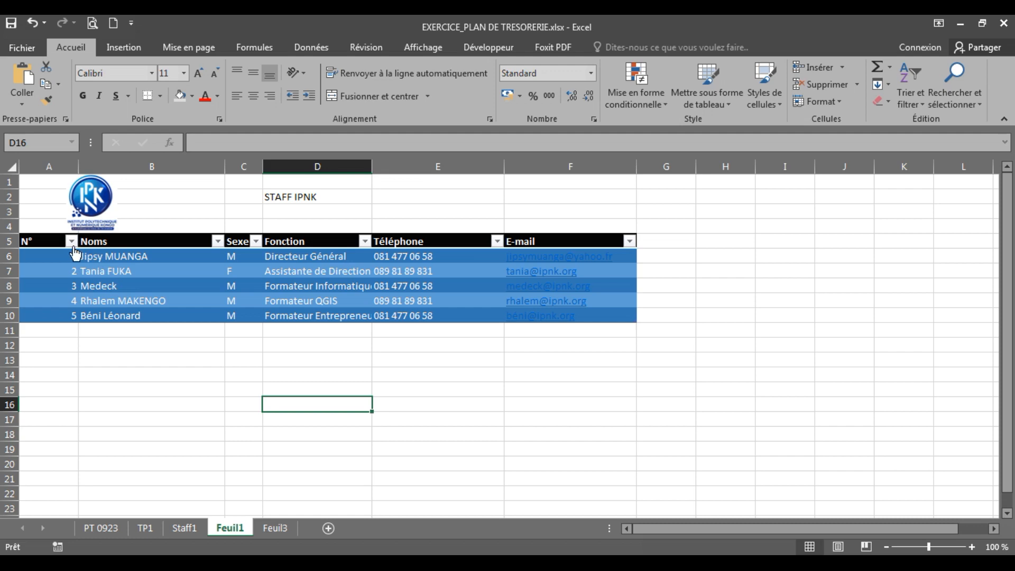
# Step: Center the column titles across header row 5
pyautogui.click(43, 242)
pyautogui.click(127, 241)
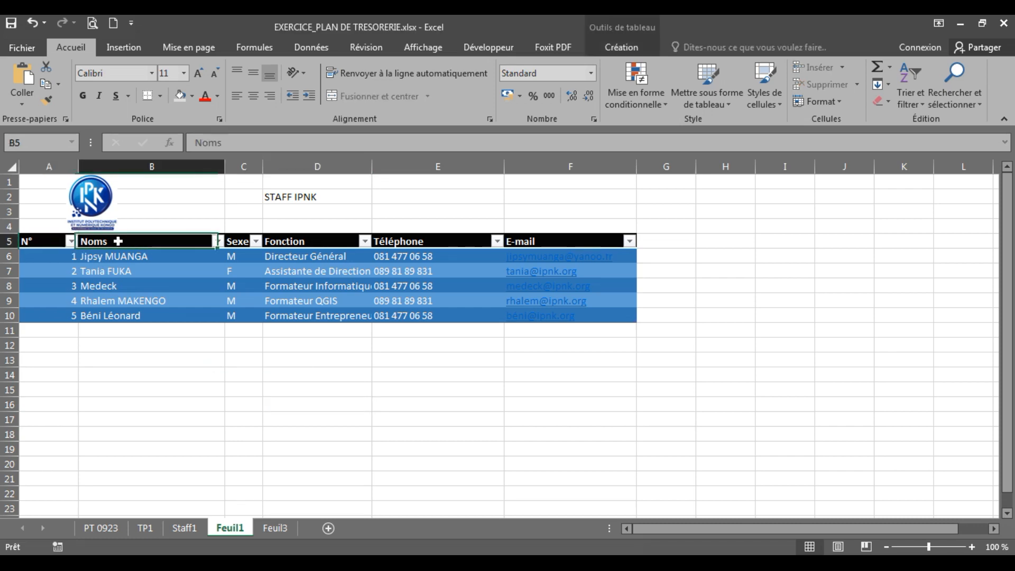
pyautogui.click(13, 241)
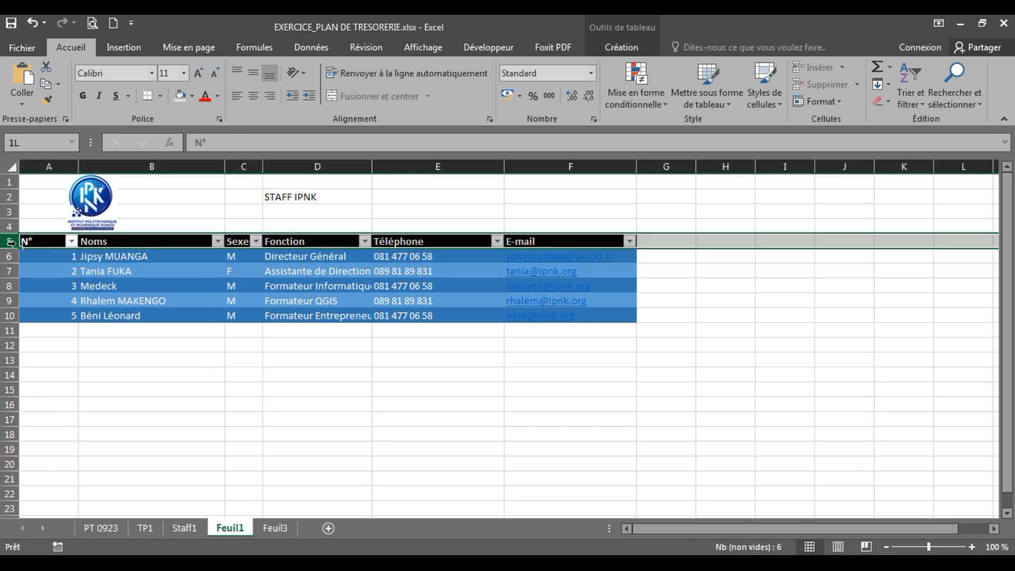
pyautogui.click(252, 95)
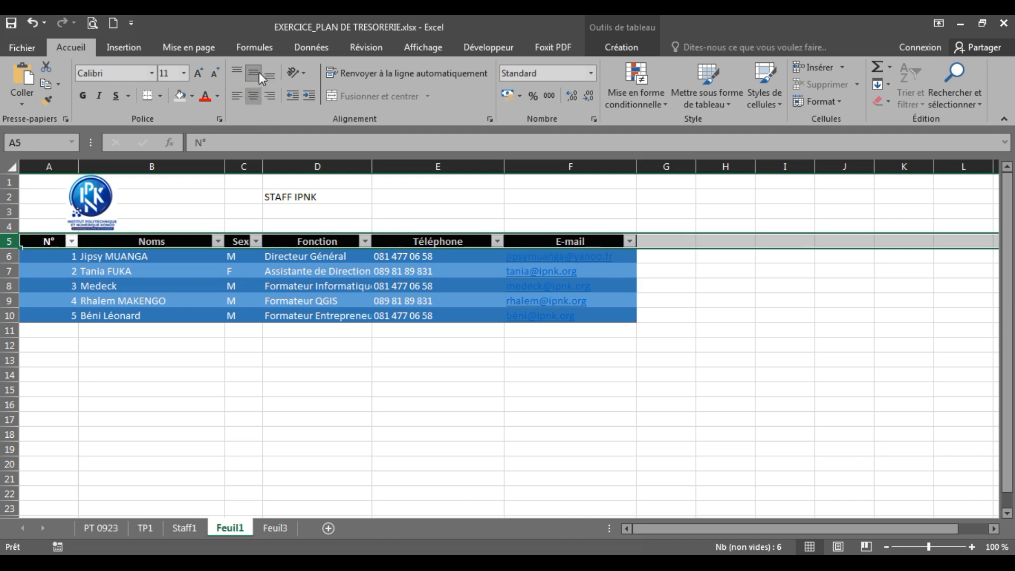
pyautogui.click(329, 400)
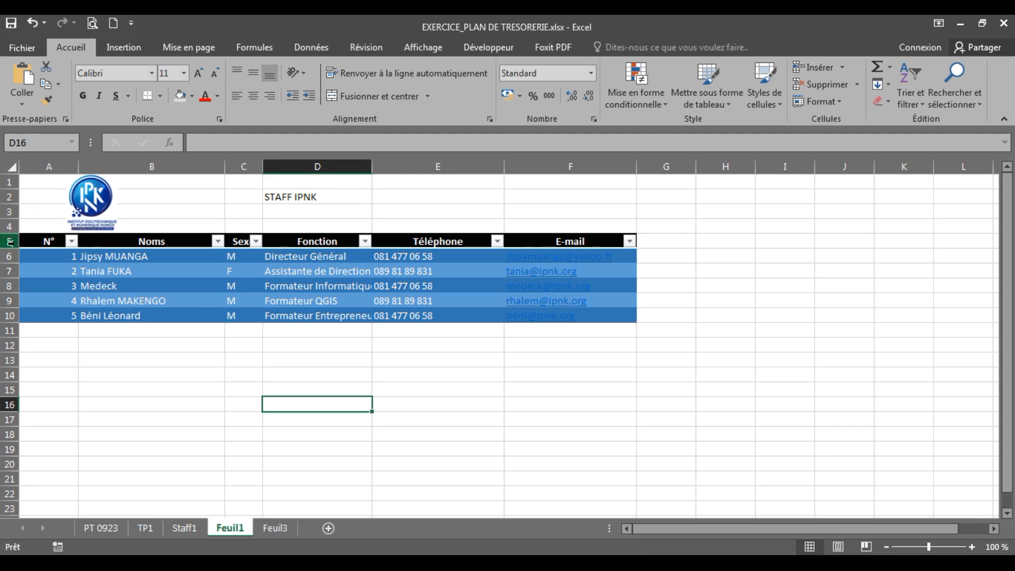
# Step: Make header row 5 taller, to a height of 28,50
pyautogui.moveTo(14, 251); pyautogui.dragTo(14, 265)
pyautogui.click(581, 428)
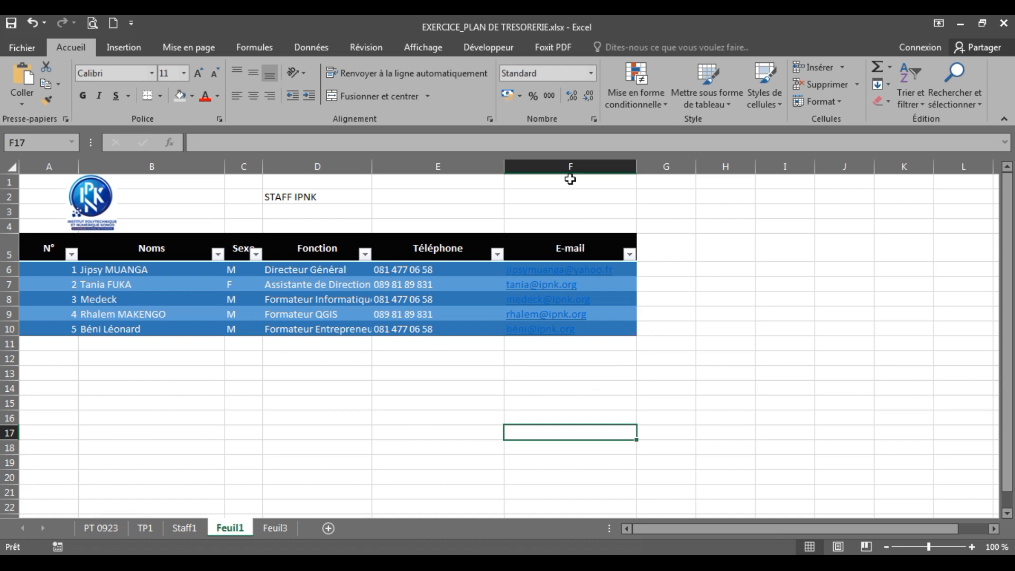
pyautogui.click(563, 248)
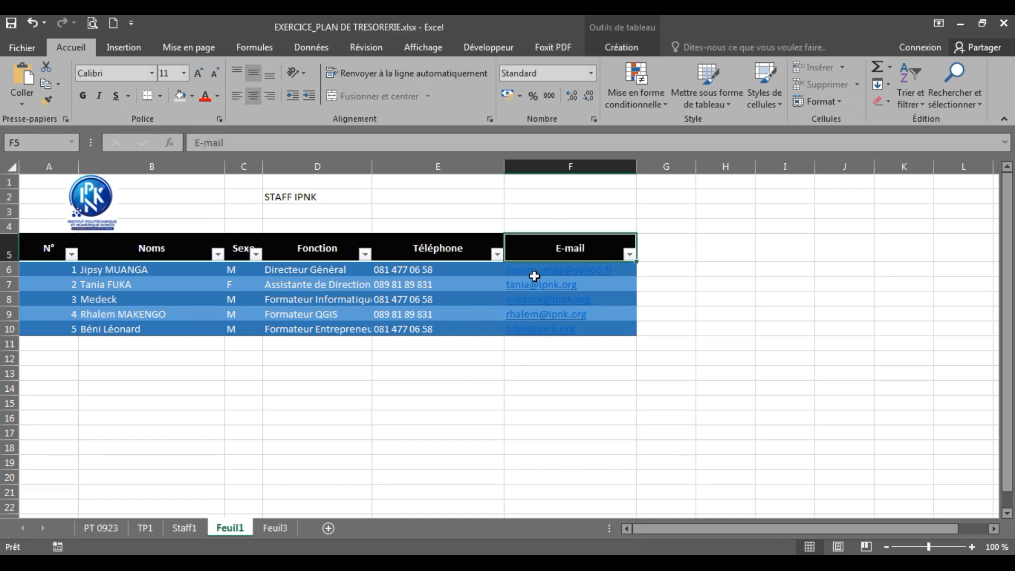
pyautogui.click(443, 249)
pyautogui.click(563, 247)
pyautogui.click(457, 254)
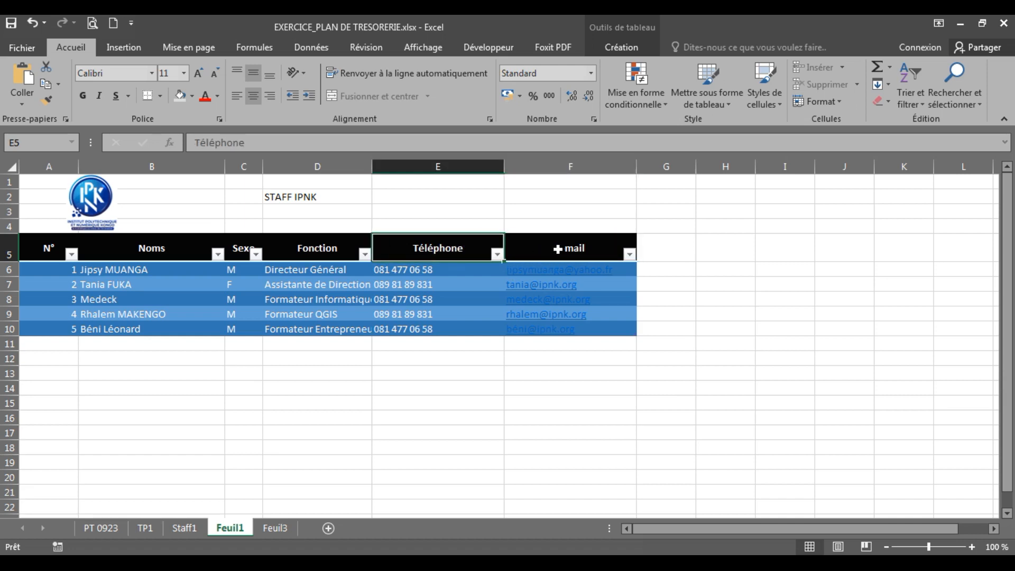
pyautogui.click(557, 248)
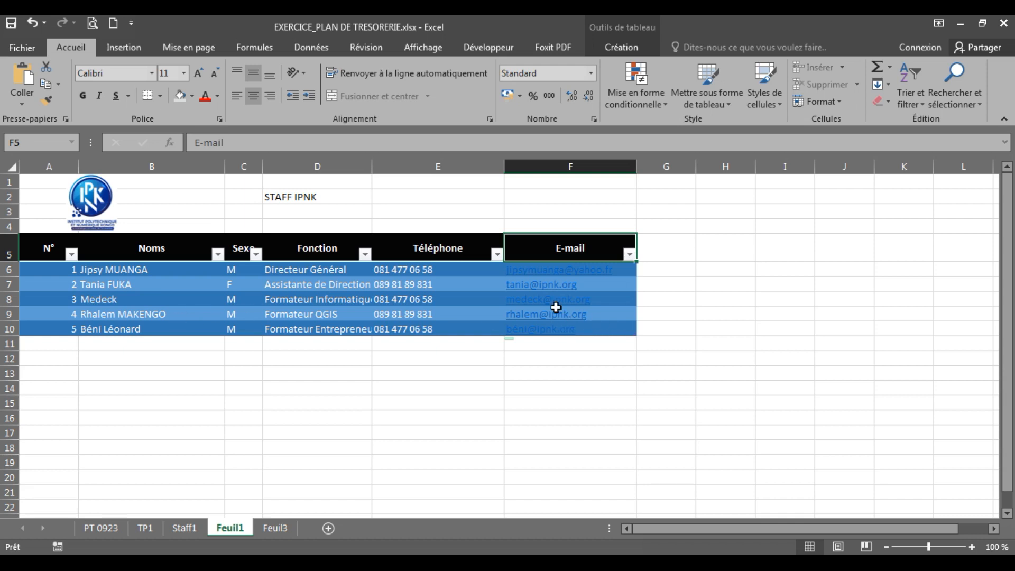
# Step: Select the e-mail addresses in F6:F10 and show the font colour choices
pyautogui.click(616, 332)
pyautogui.moveTo(616, 332); pyautogui.dragTo(566, 267)
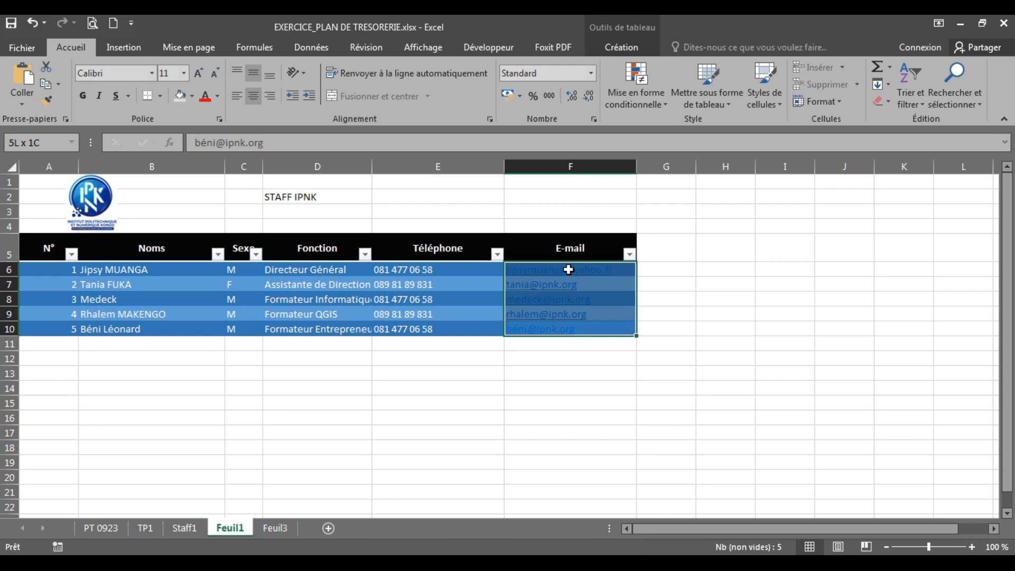
pyautogui.click(217, 97)
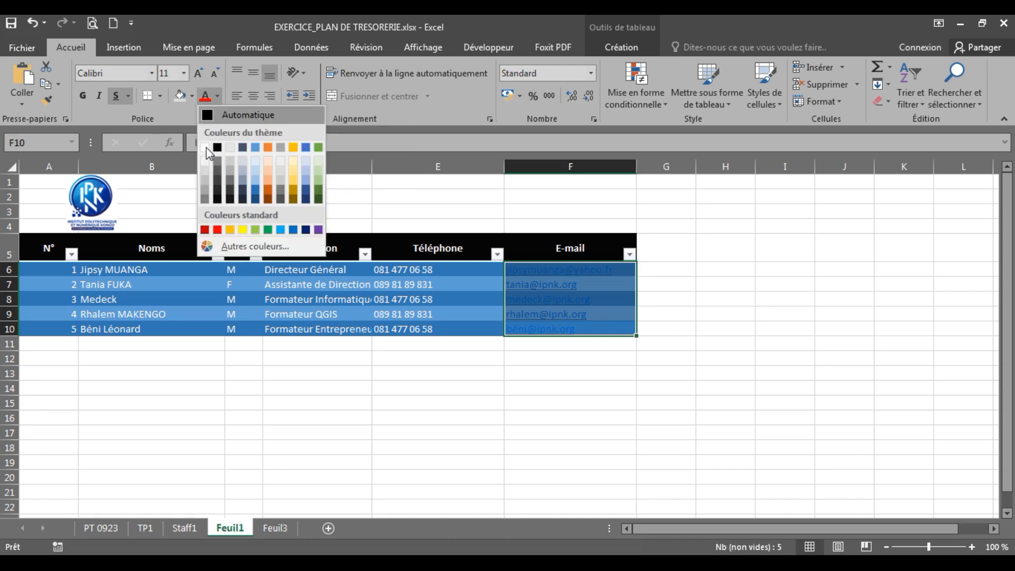
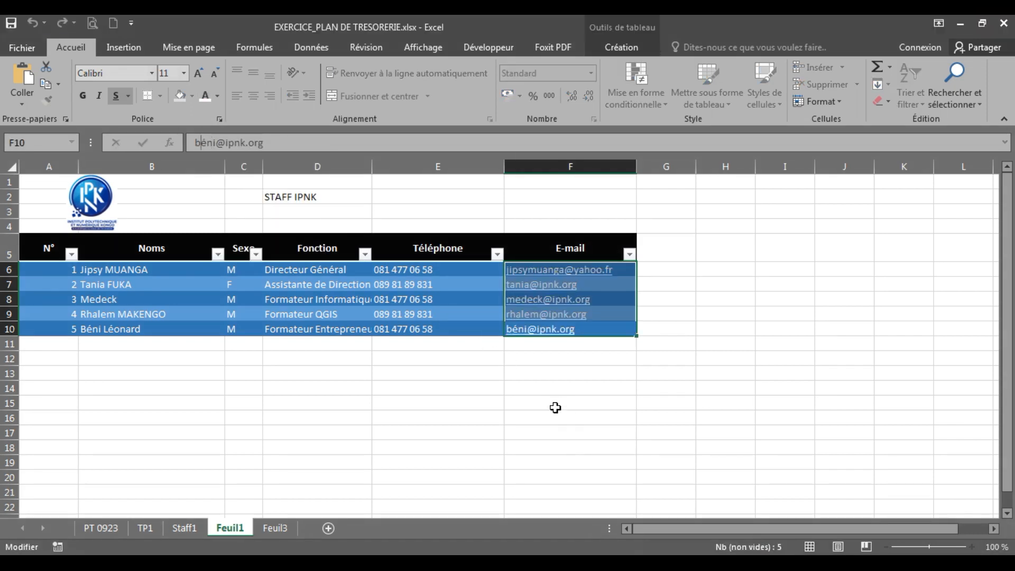
# Step: Make all five e-mail addresses in F6:F10 white, including the last one
pyautogui.click(502, 375)
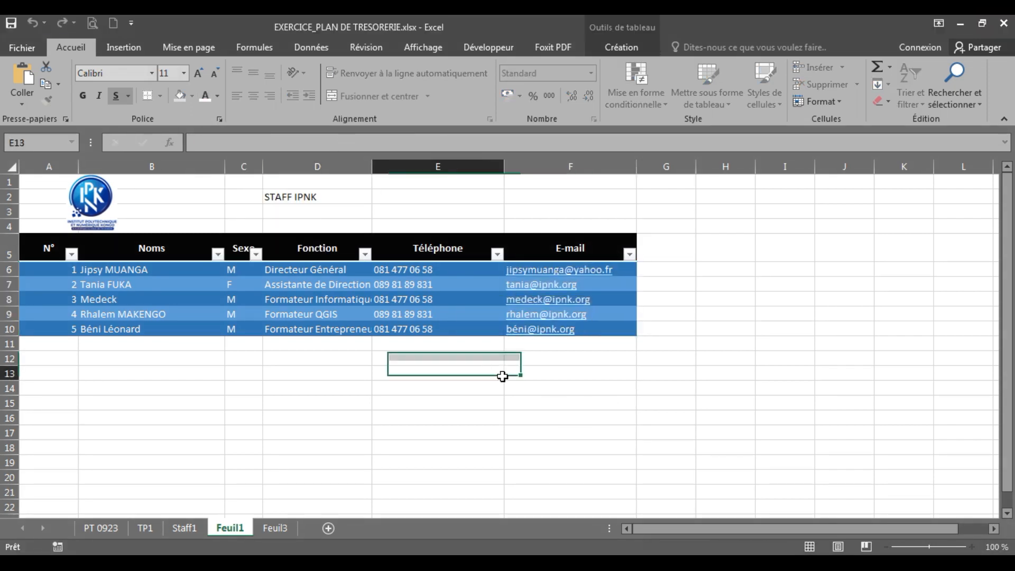
pyautogui.moveTo(608, 328); pyautogui.dragTo(566, 263)
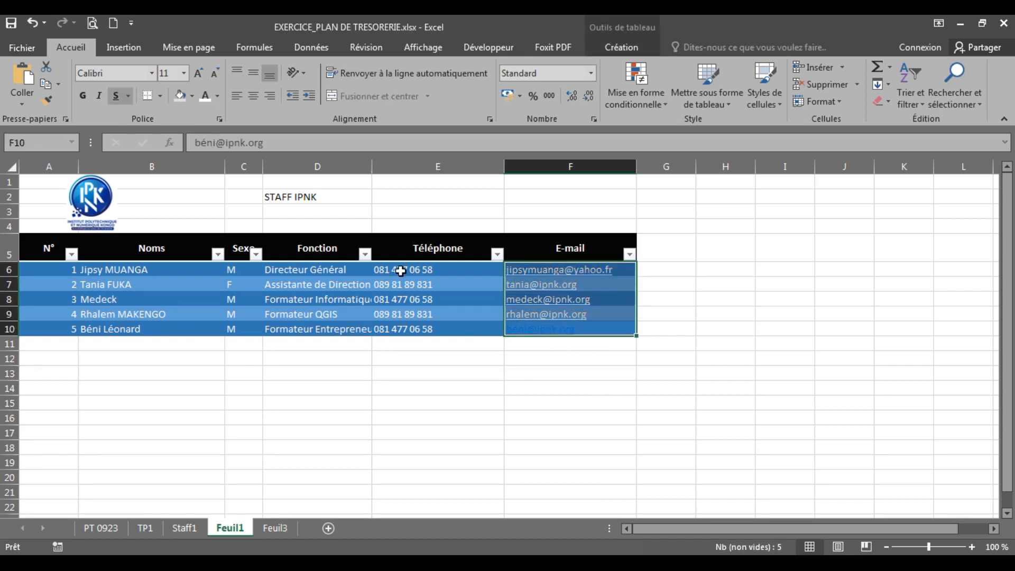
pyautogui.click(580, 367)
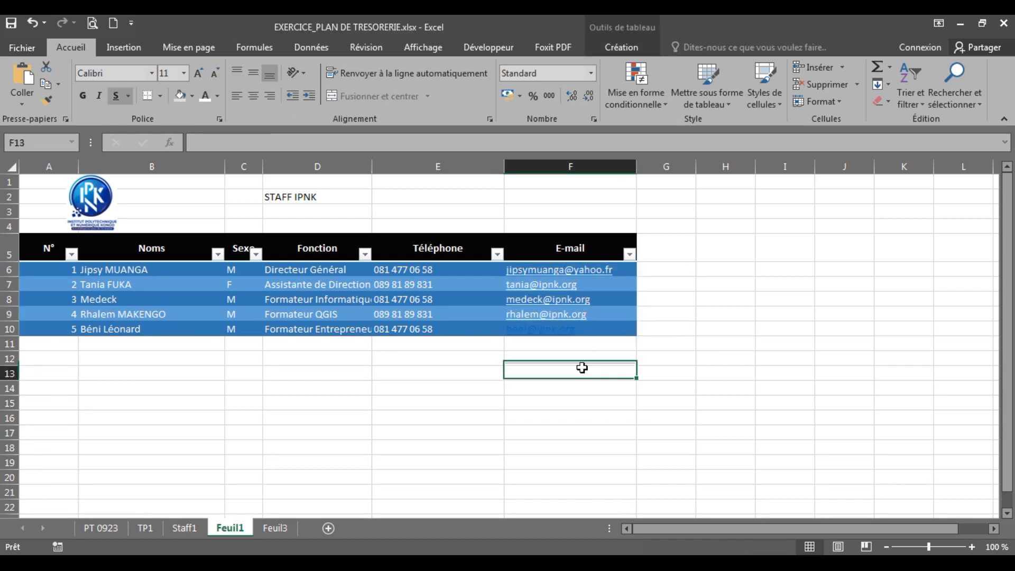
pyautogui.moveTo(612, 333); pyautogui.dragTo(568, 271)
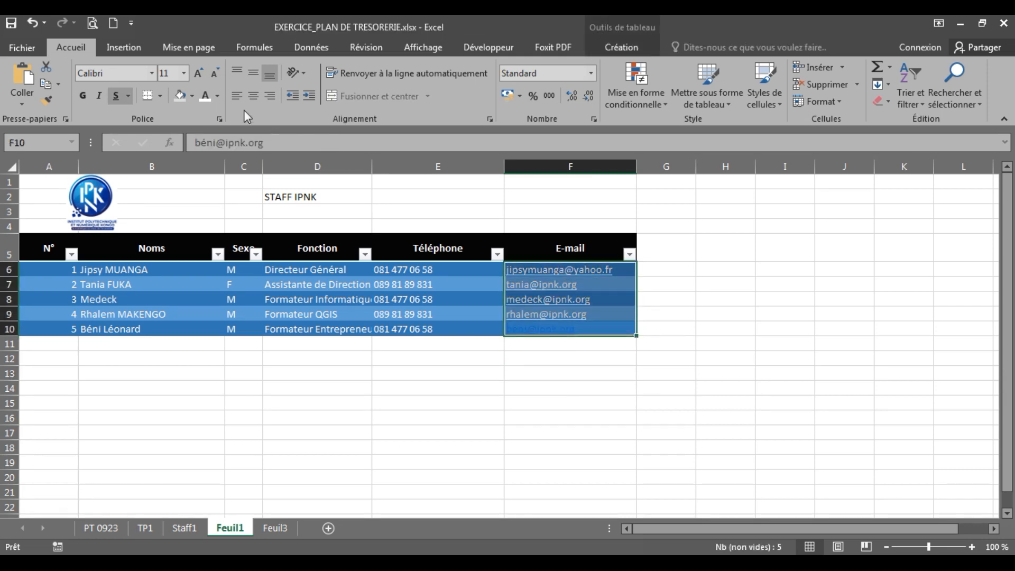
pyautogui.click(205, 97)
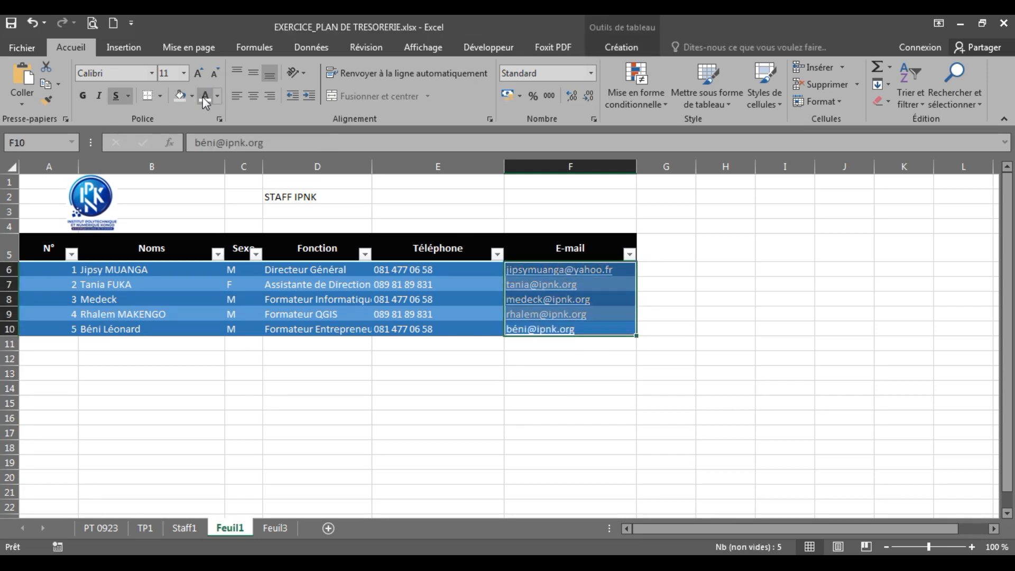
pyautogui.click(550, 431)
# Step: Centre the E-mail column, and centre the Téléphone column horizontally and vertically
pyautogui.click(568, 167)
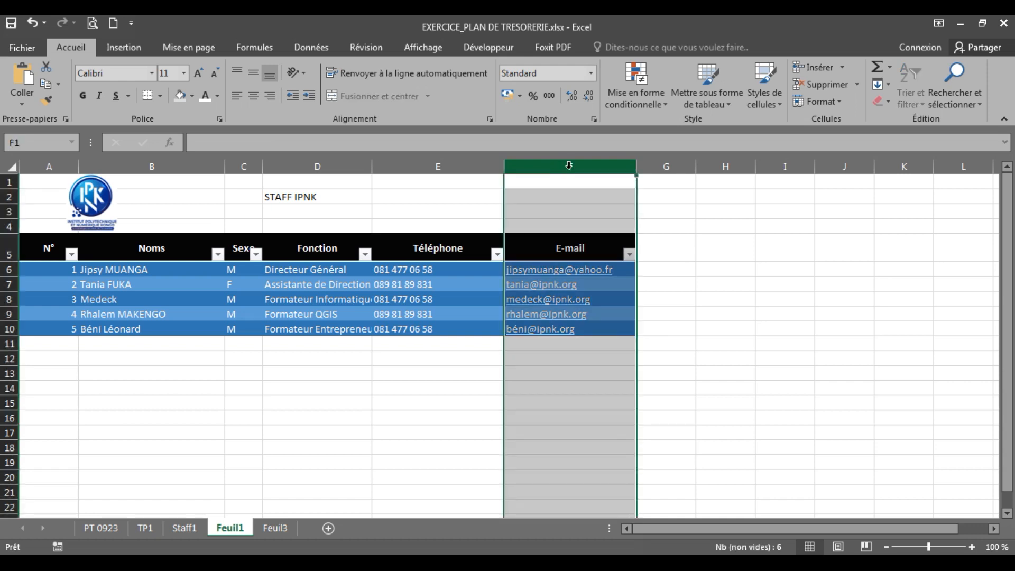
pyautogui.click(253, 96)
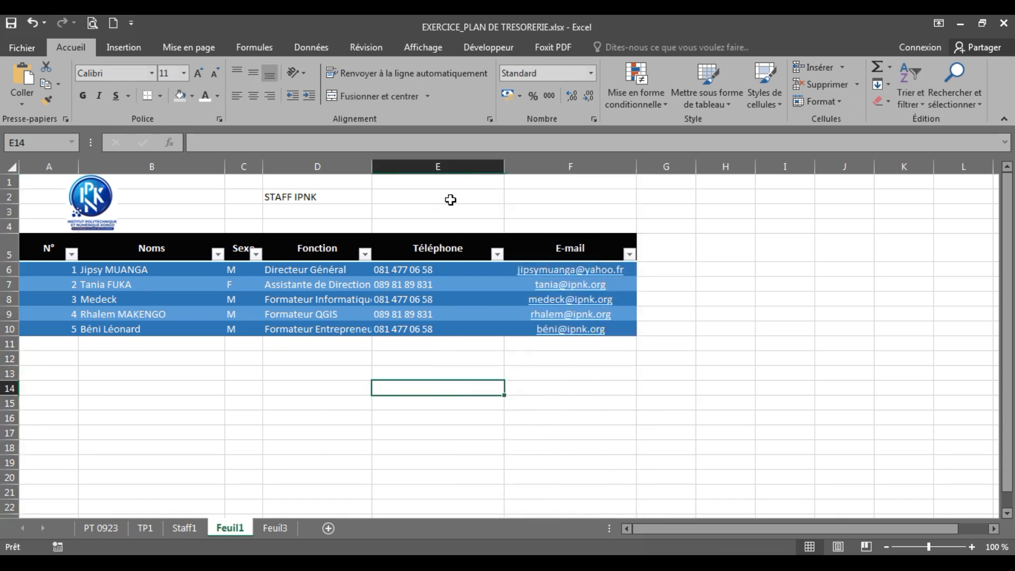
pyautogui.click(443, 167)
pyautogui.click(253, 96)
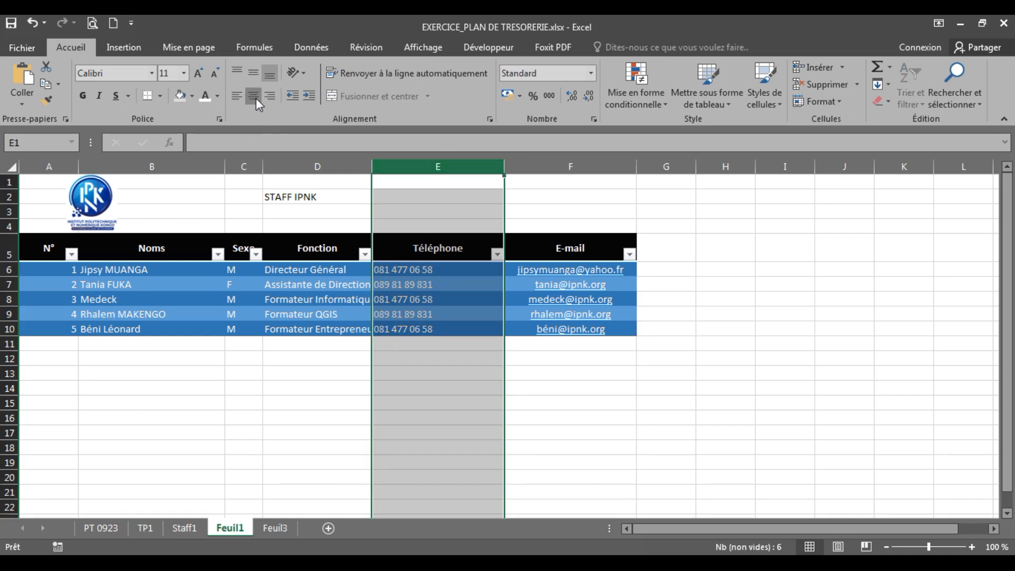
pyautogui.click(253, 72)
pyautogui.click(314, 425)
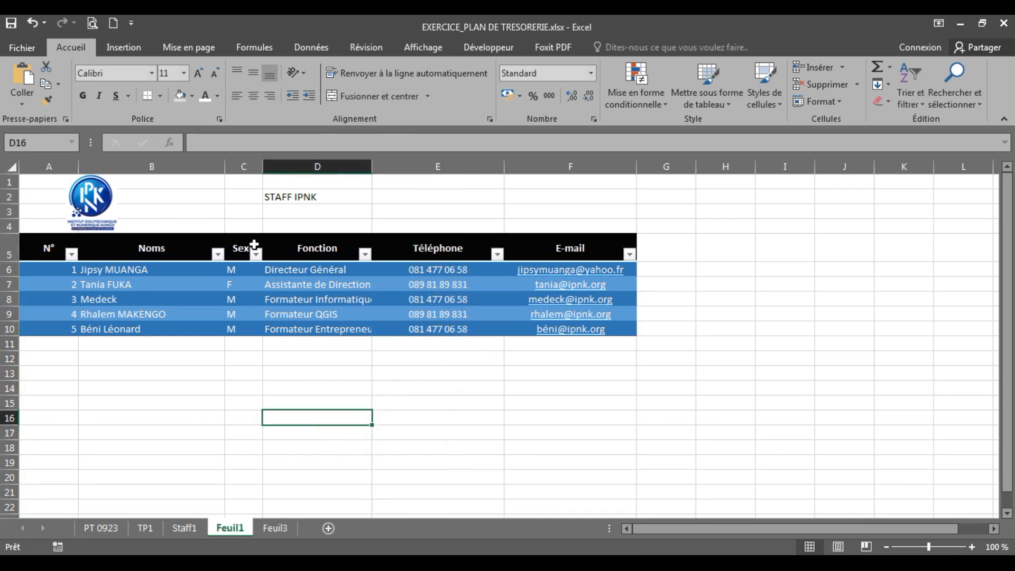
# Step: Centre the Sexe and N° column values horizontally and vertically
pyautogui.click(254, 166)
pyautogui.click(253, 95)
pyautogui.click(254, 73)
pyautogui.click(335, 392)
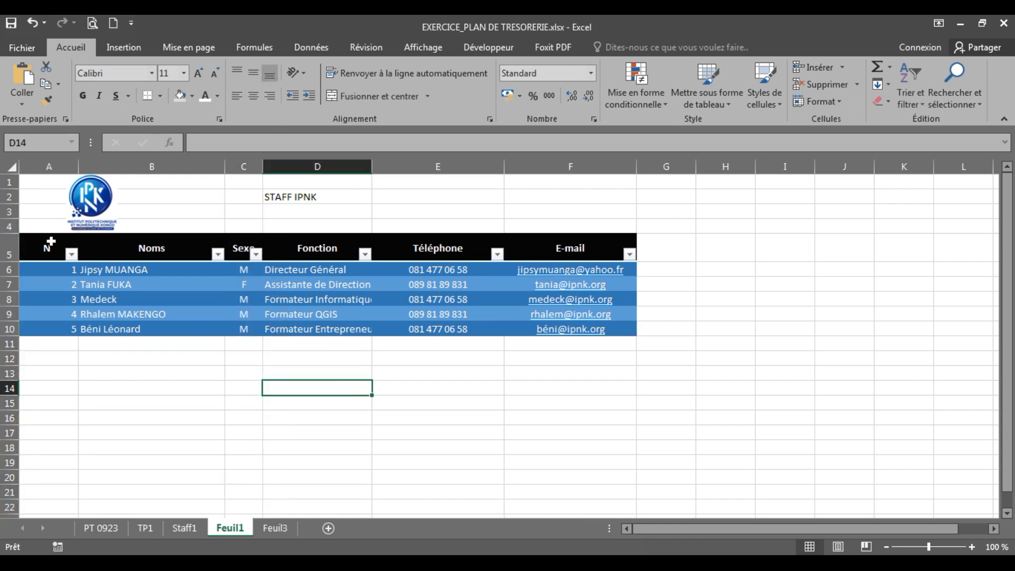
pyautogui.click(59, 163)
pyautogui.click(253, 96)
pyautogui.click(253, 72)
pyautogui.click(253, 415)
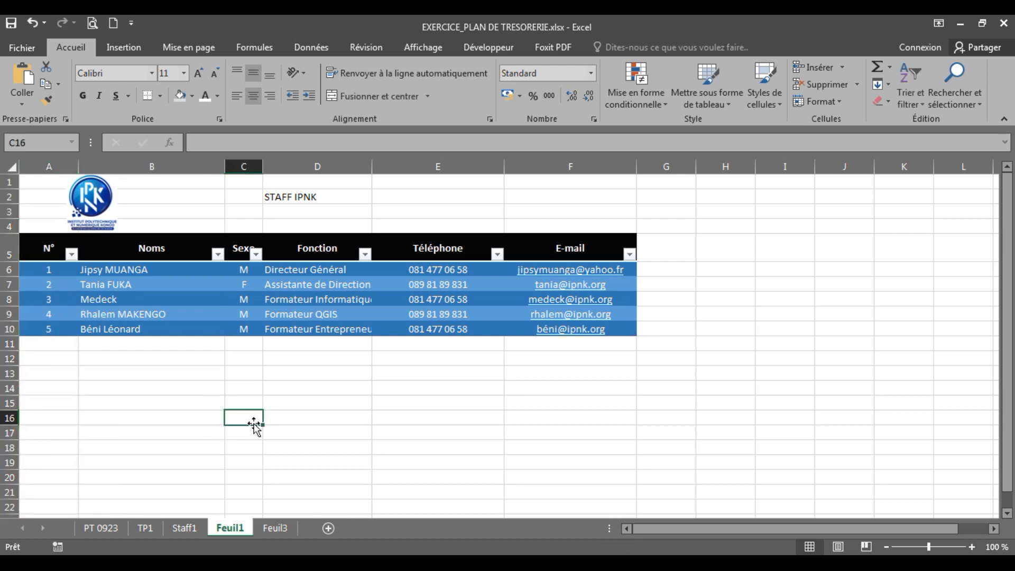
pyautogui.moveTo(47, 247); pyautogui.dragTo(595, 332)
# Step: Set the table text to Book Antiqua size 12 and autofit the Fonction column width
pyautogui.click(121, 74)
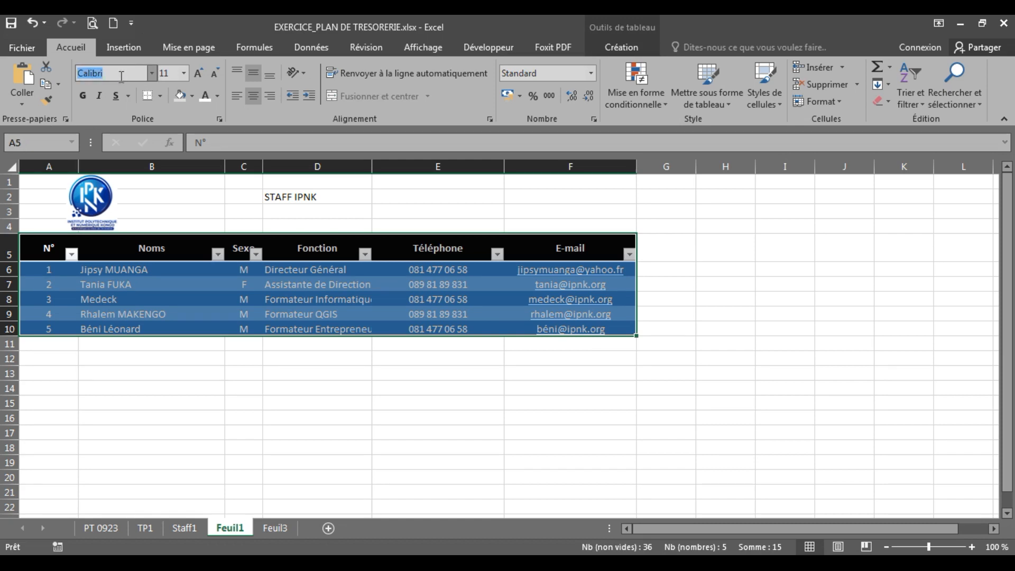
pyautogui.write('Book Antiqua')
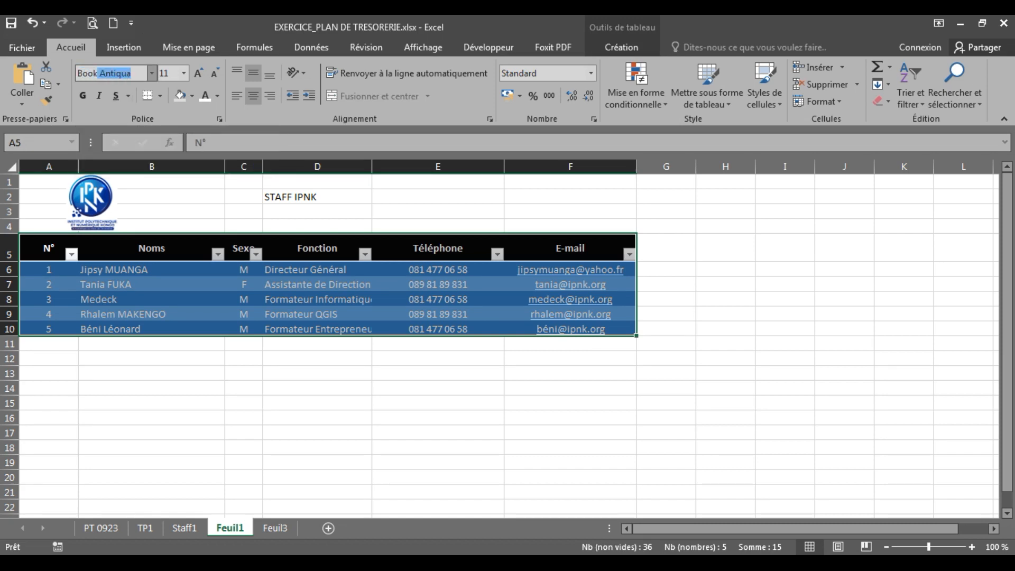
pyautogui.press('Return')
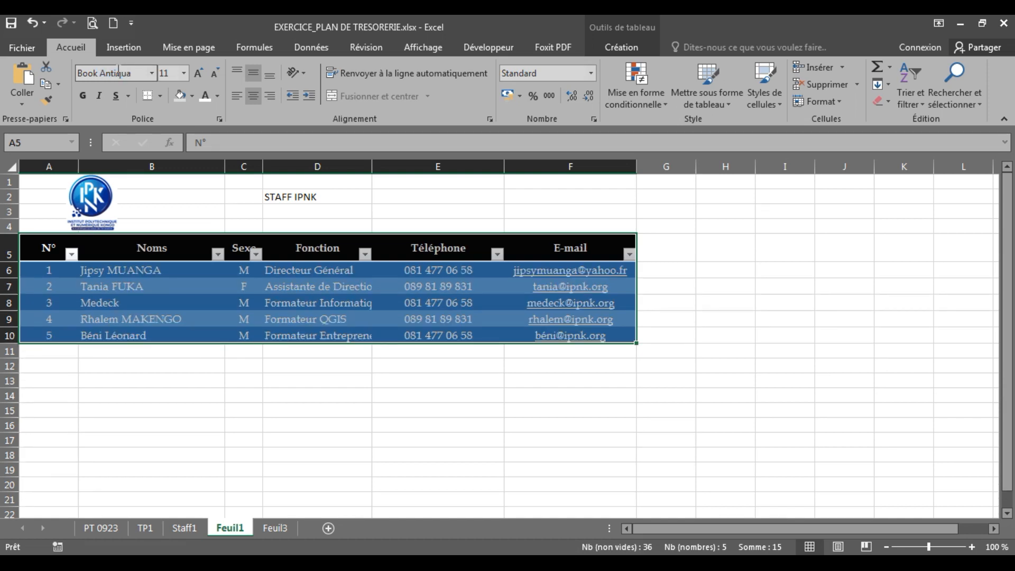
pyautogui.click(184, 73)
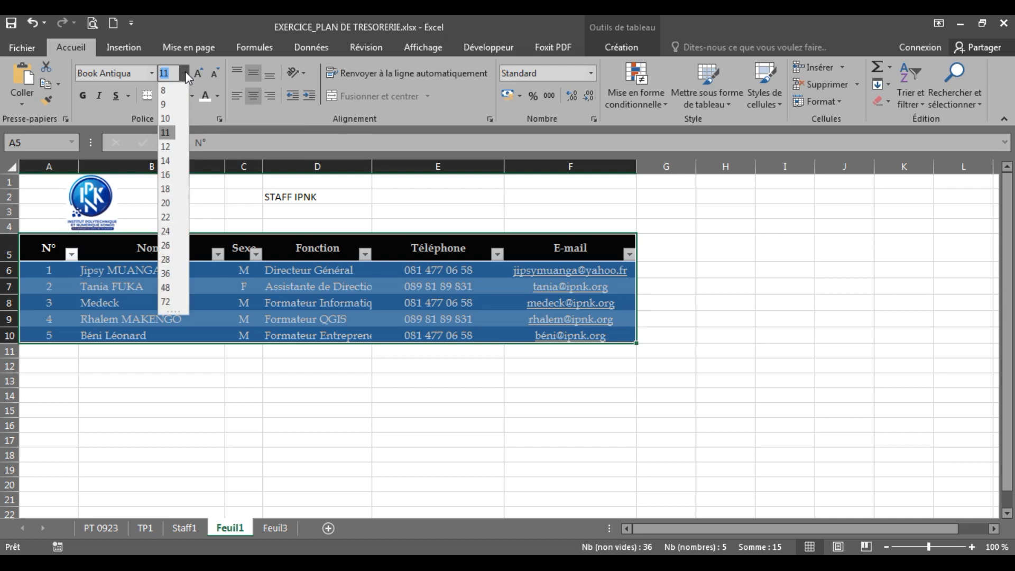
pyautogui.click(165, 146)
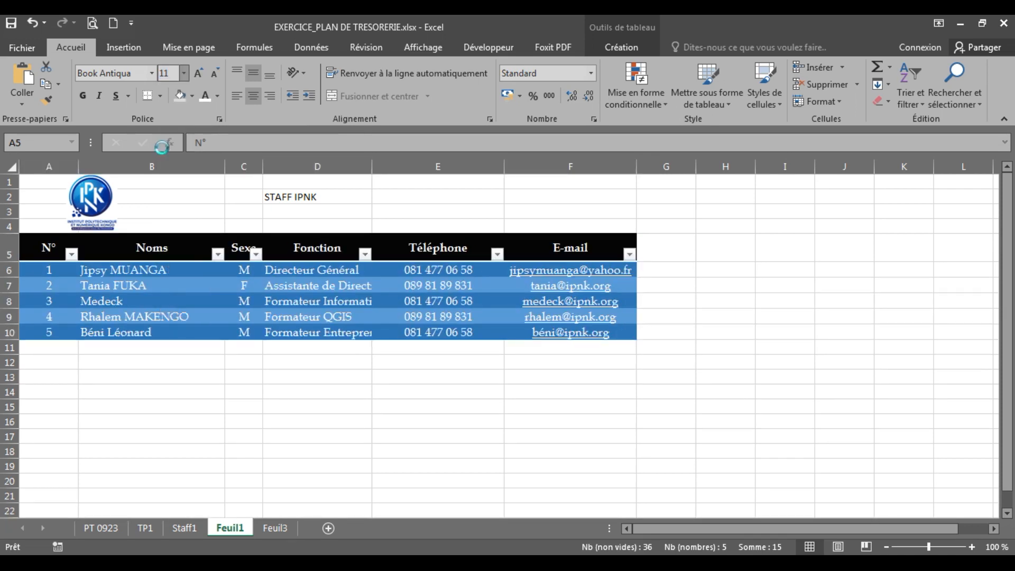
pyautogui.click(356, 466)
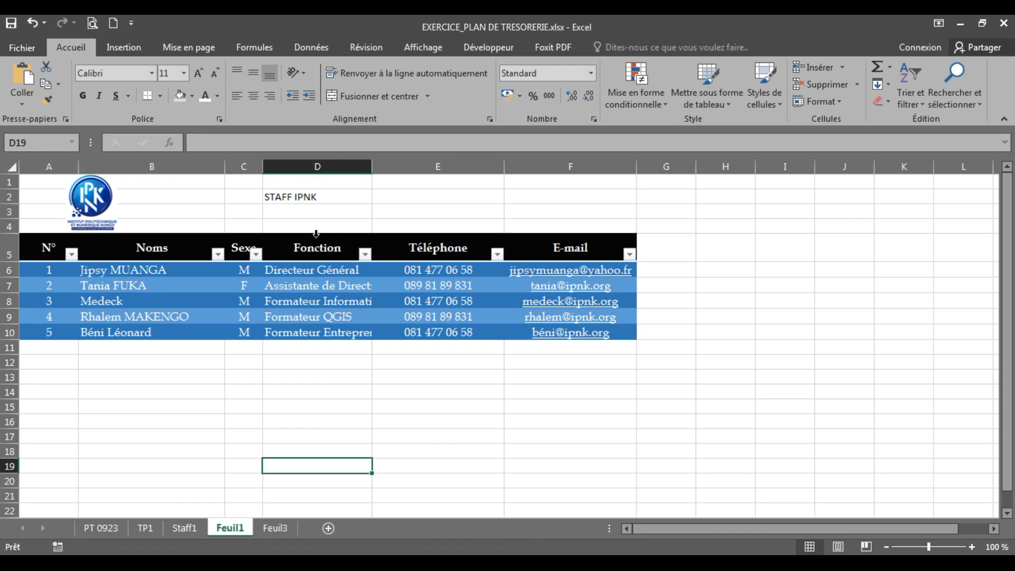
pyautogui.doubleClick(372, 170)
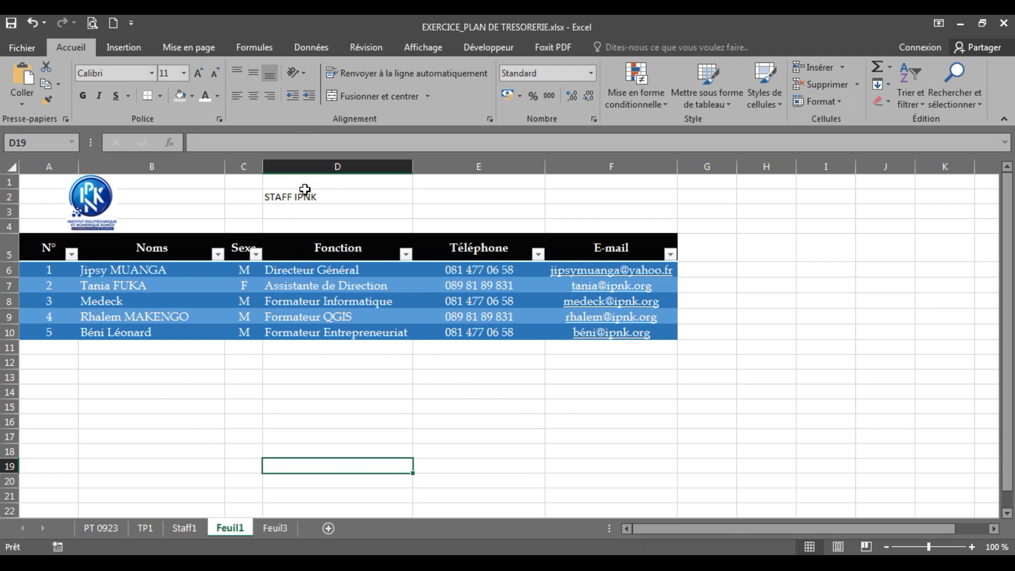
pyautogui.click(278, 201)
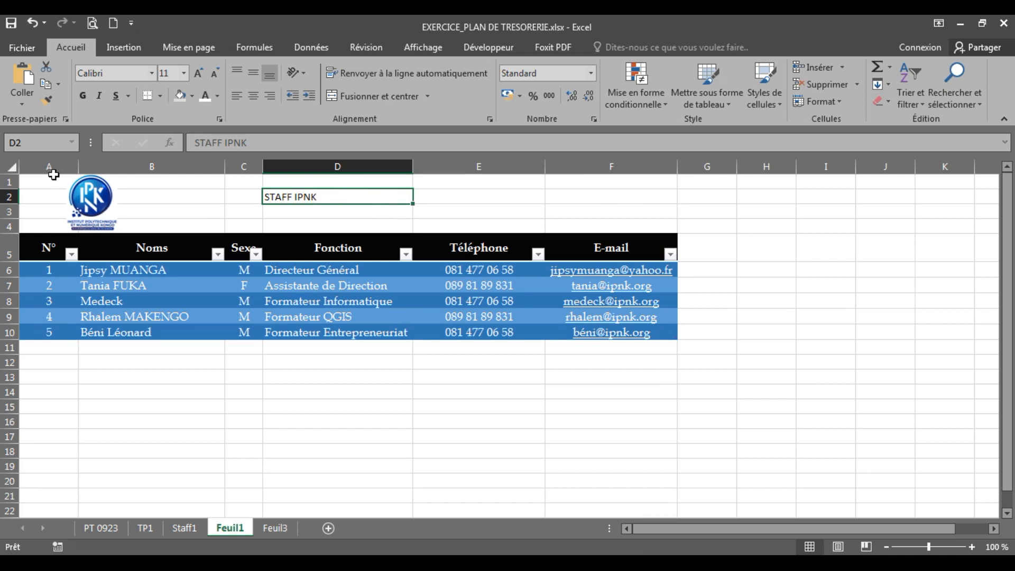
# Step: Merge and centre STAFF IPNK across A2:F2 and make it bold
pyautogui.moveTo(42, 205); pyautogui.dragTo(604, 195)
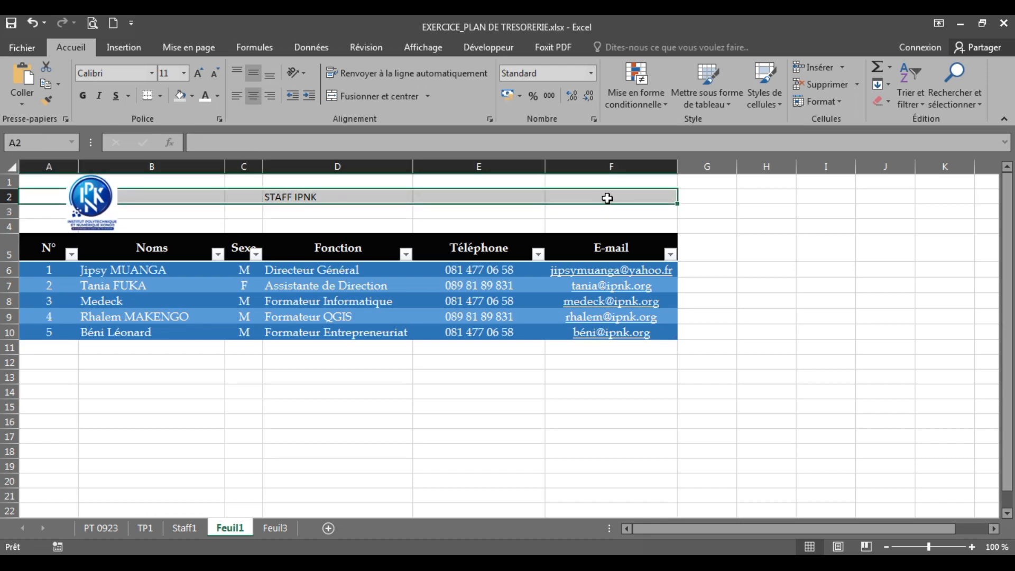
pyautogui.click(370, 96)
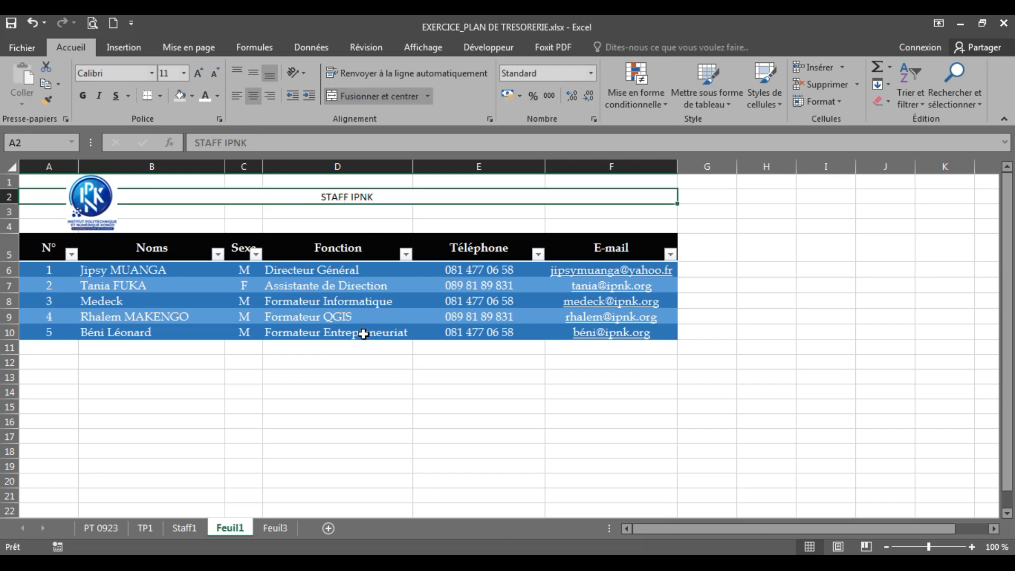
pyautogui.click(86, 94)
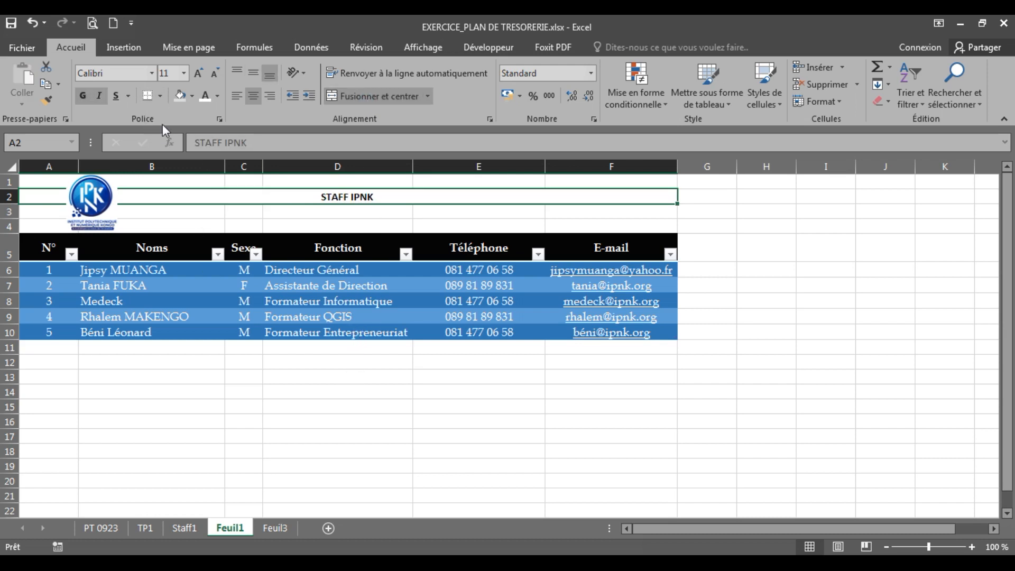
# Step: Enlarge the title font step by step up to size 48
pyautogui.click(198, 73)
pyautogui.click(198, 73)
pyautogui.click(199, 72)
pyautogui.click(199, 72)
pyautogui.click(199, 71)
pyautogui.click(198, 72)
pyautogui.click(199, 71)
pyautogui.click(199, 72)
pyautogui.click(199, 71)
pyautogui.click(199, 71)
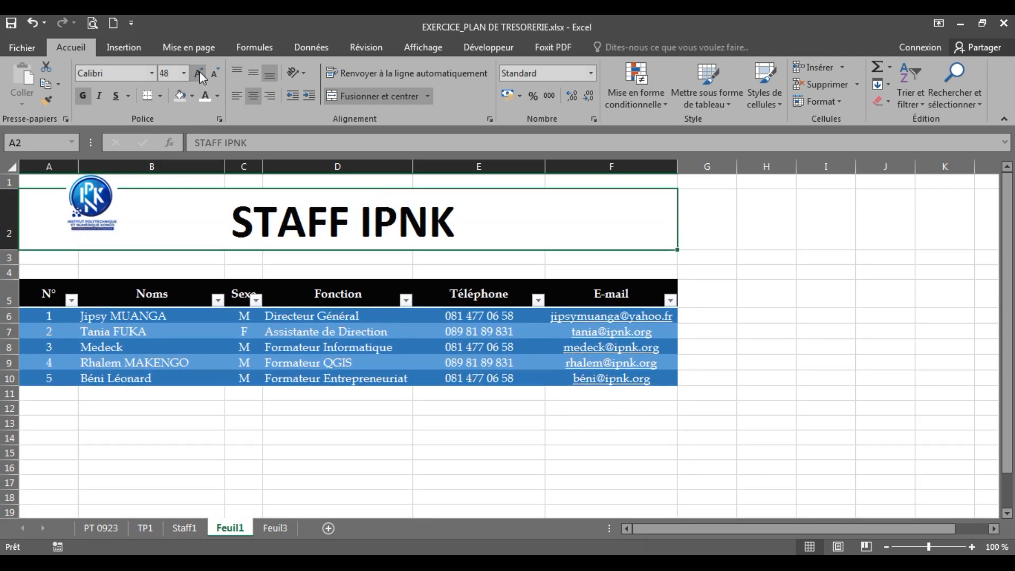
pyautogui.click(212, 74)
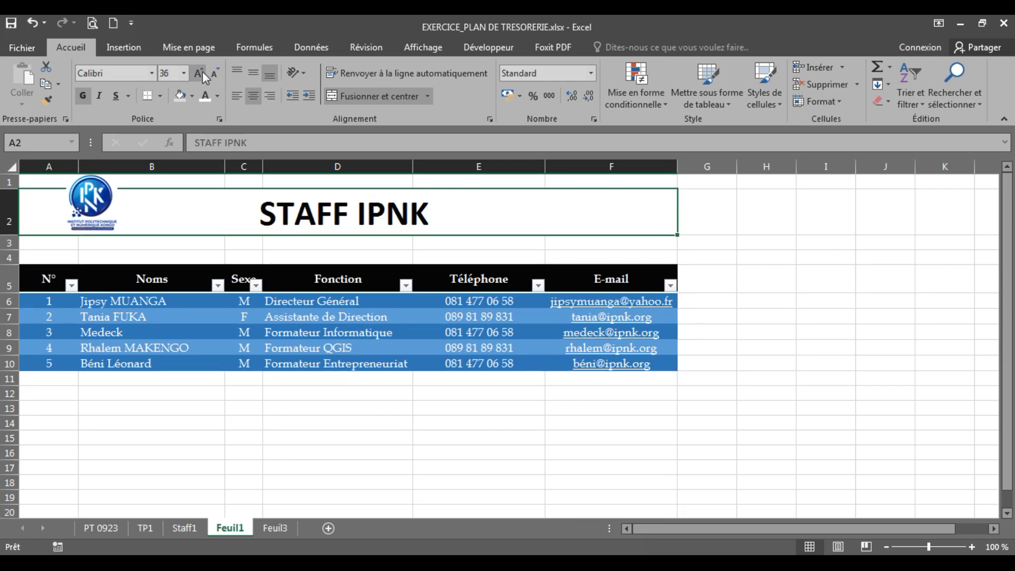
pyautogui.click(201, 71)
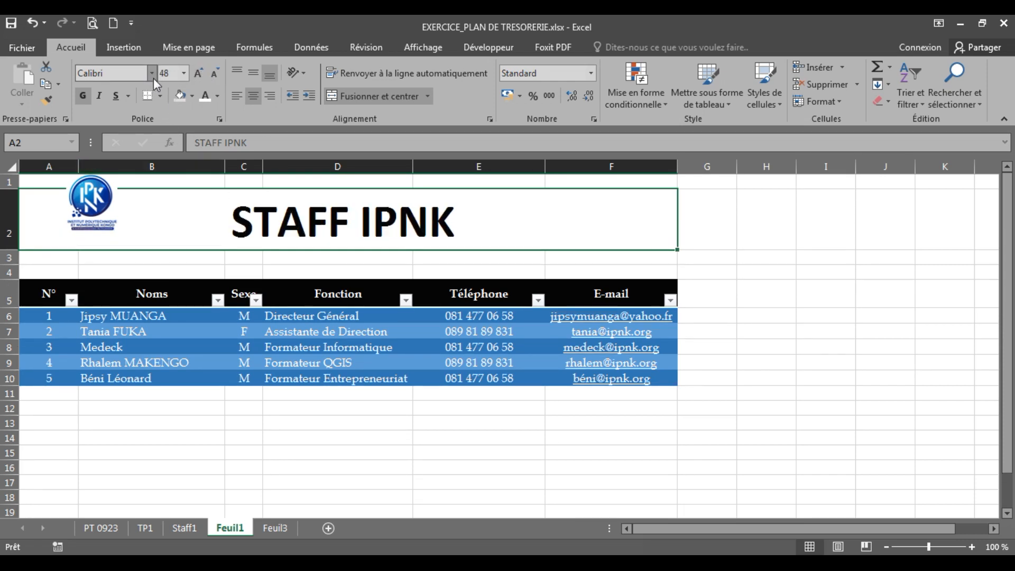
# Step: Set the title font to Book Antiqua and reduce it to size 36
pyautogui.click(120, 75)
pyautogui.write('Book Antiqua')
pyautogui.press('Return')
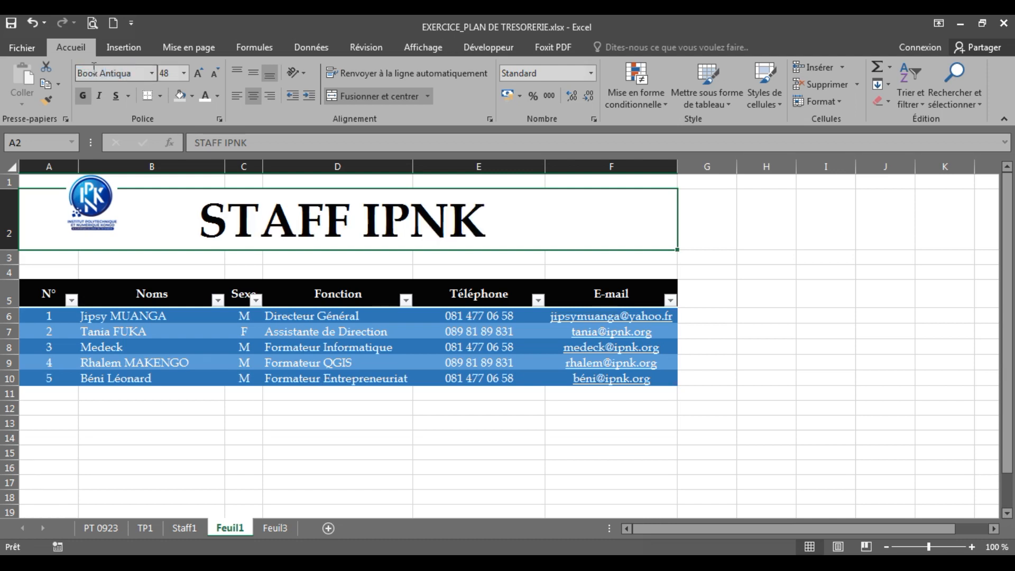
pyautogui.click(214, 75)
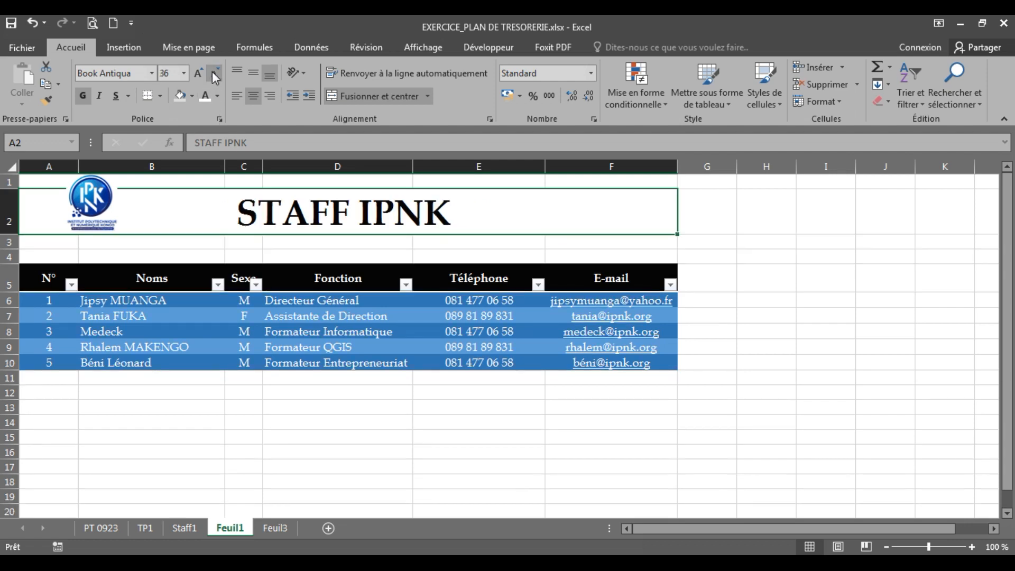
pyautogui.click(413, 440)
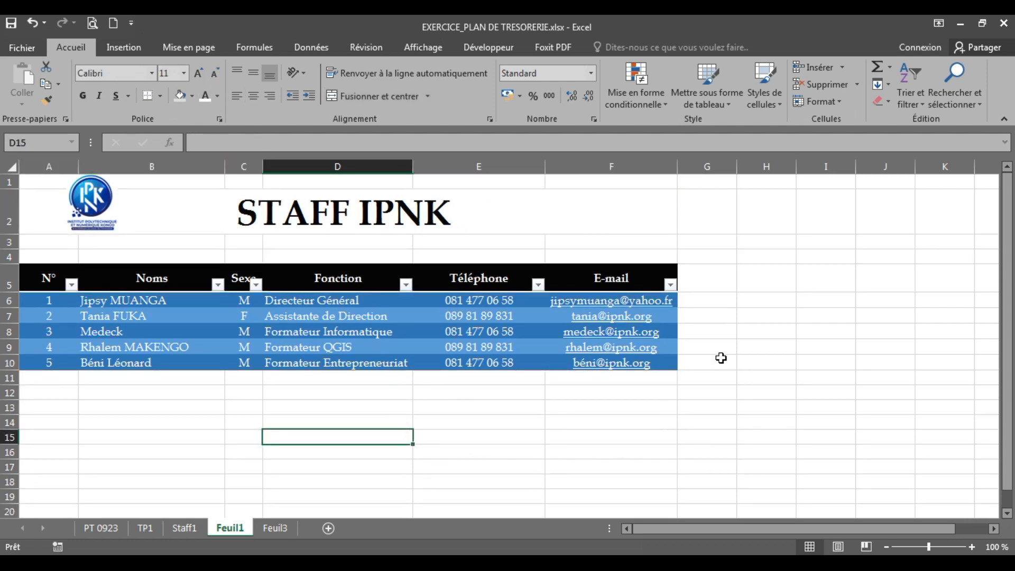
pyautogui.click(256, 211)
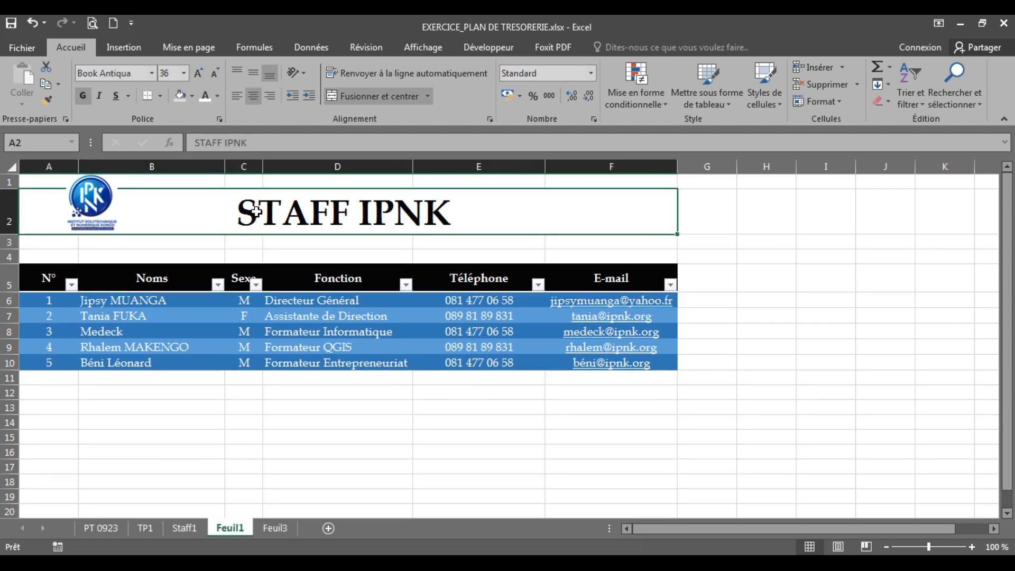
pyautogui.click(386, 420)
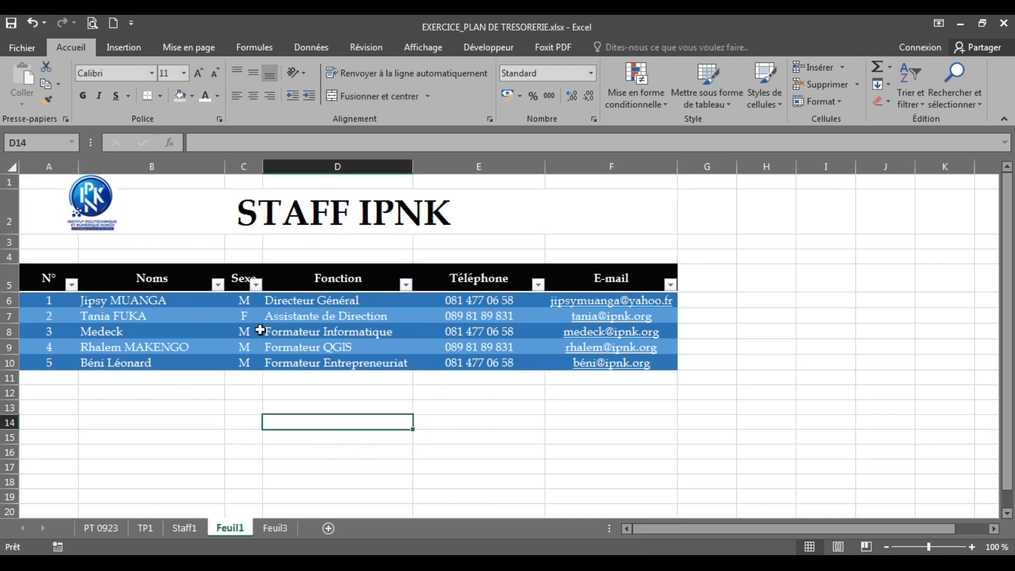
# Step: Try a dark blue and then a dark green table style on A5:F10
pyautogui.moveTo(59, 270); pyautogui.dragTo(672, 367)
pyautogui.click(118, 275)
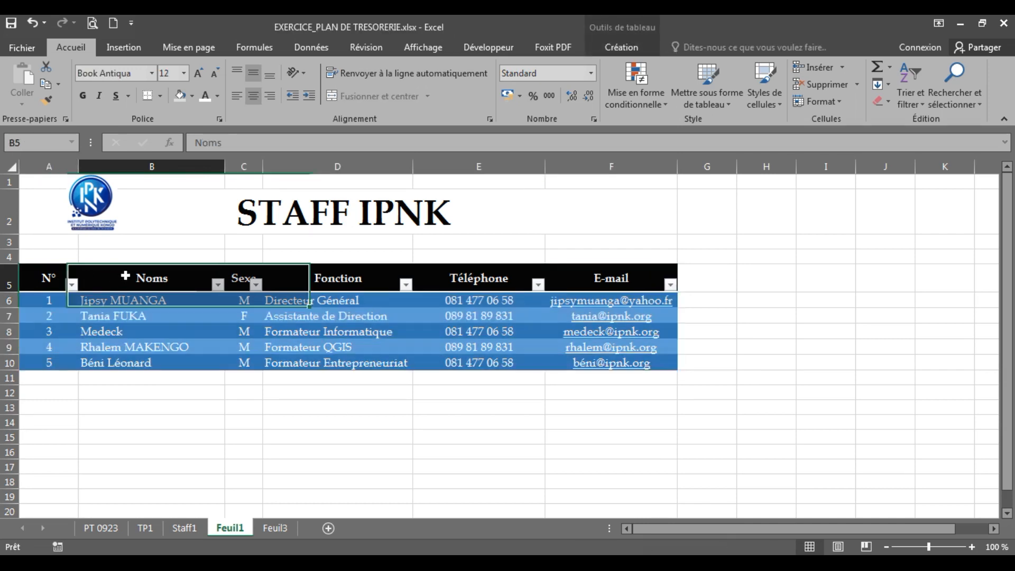
pyautogui.click(730, 103)
pyautogui.click(716, 460)
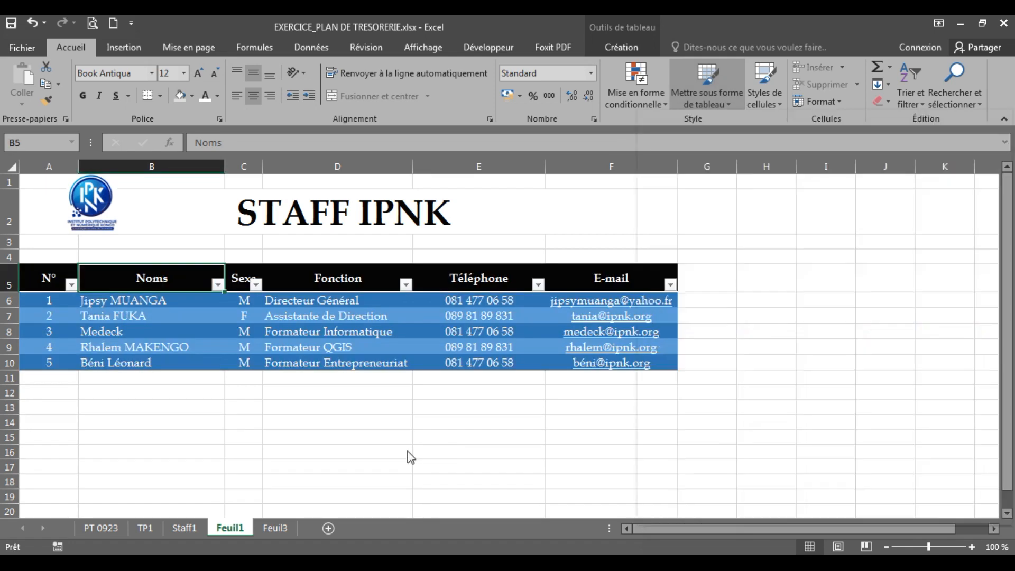
pyautogui.moveTo(45, 276); pyautogui.dragTo(638, 370)
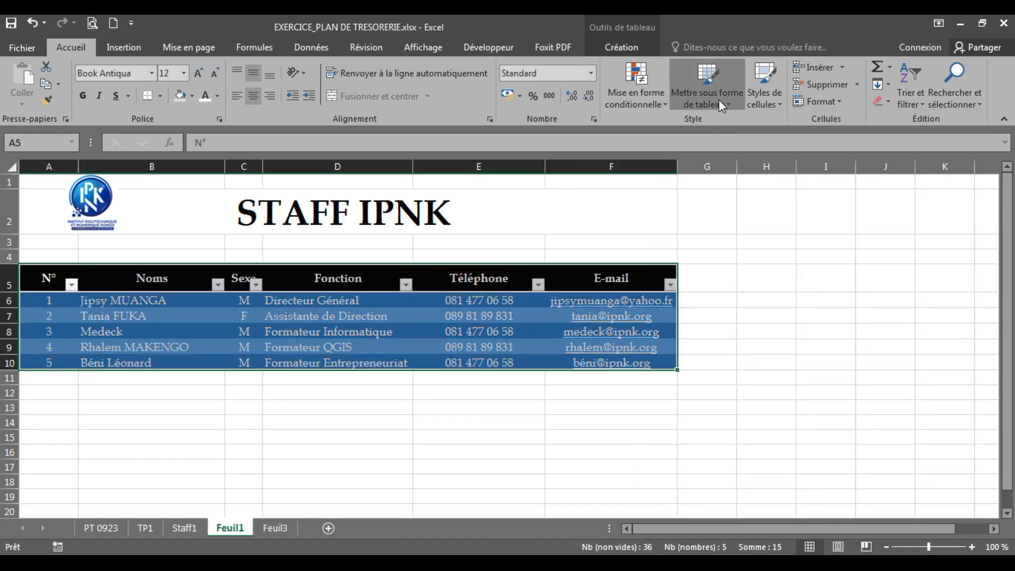
pyautogui.click(718, 99)
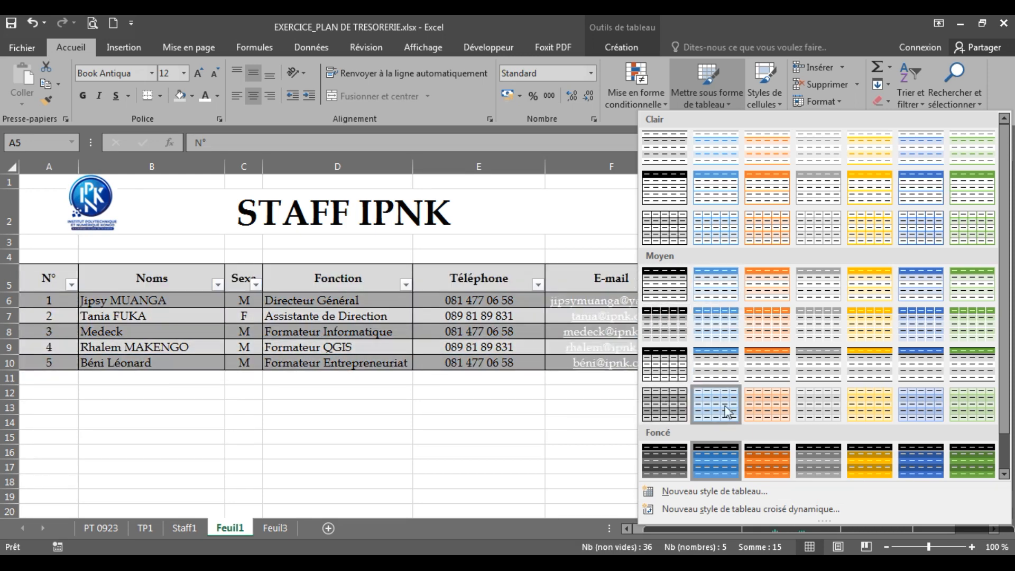
pyautogui.click(976, 465)
pyautogui.click(471, 423)
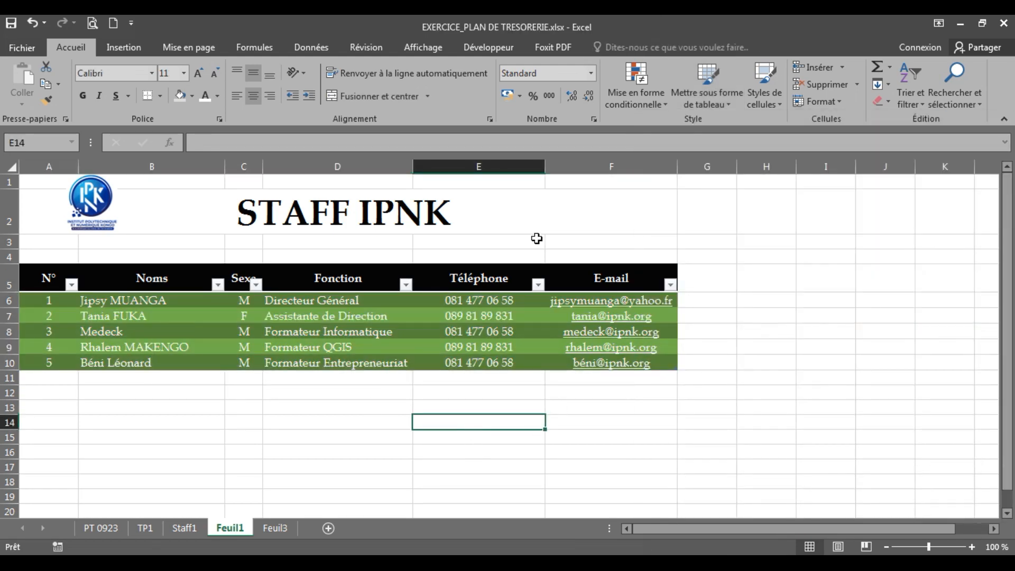
# Step: Apply Style de tableau foncé 6 (dark blue) to the staff table A5:F10
pyautogui.click(308, 217)
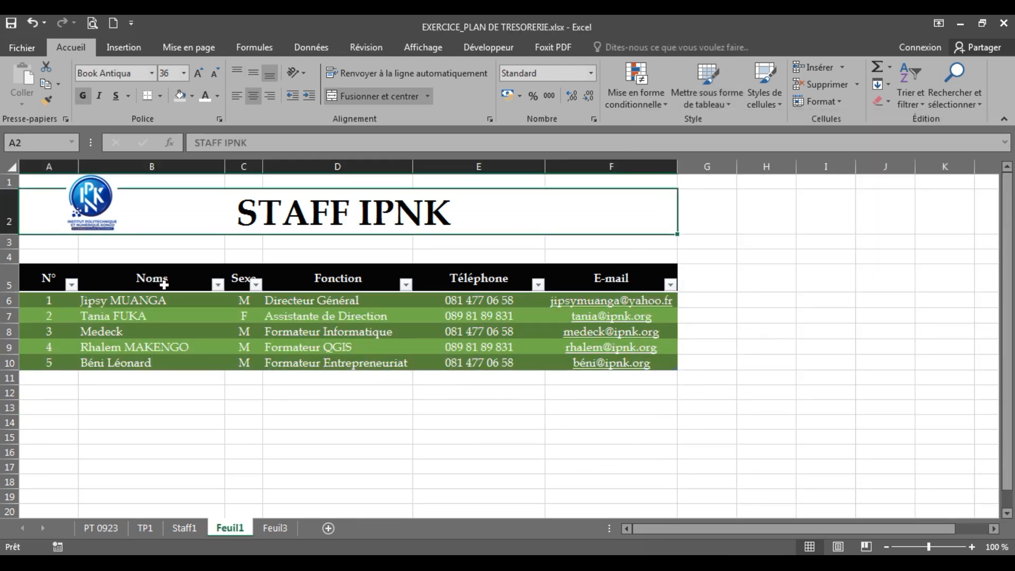
pyautogui.click(46, 277)
pyautogui.moveTo(47, 278); pyautogui.dragTo(656, 365)
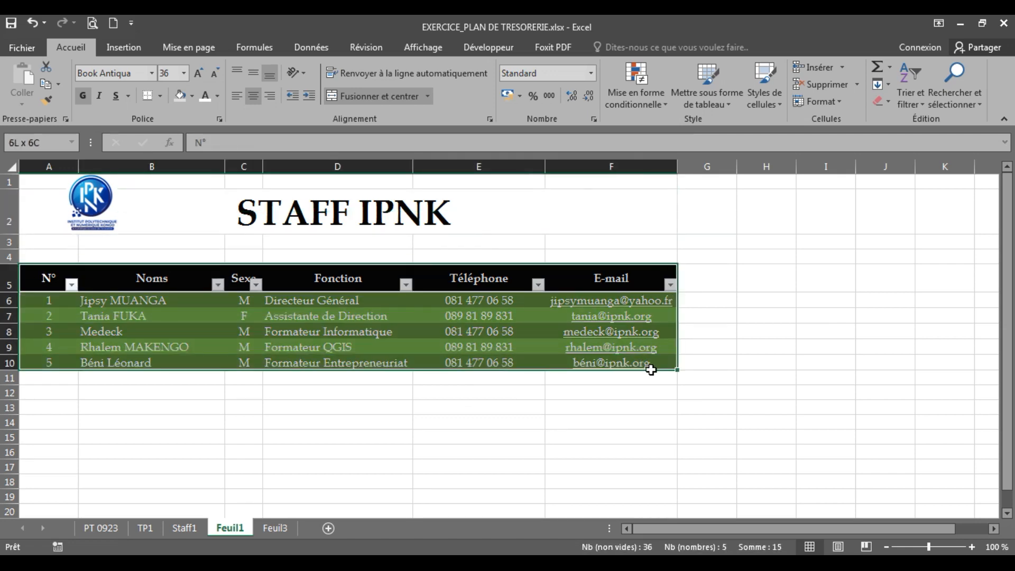
pyautogui.click(713, 95)
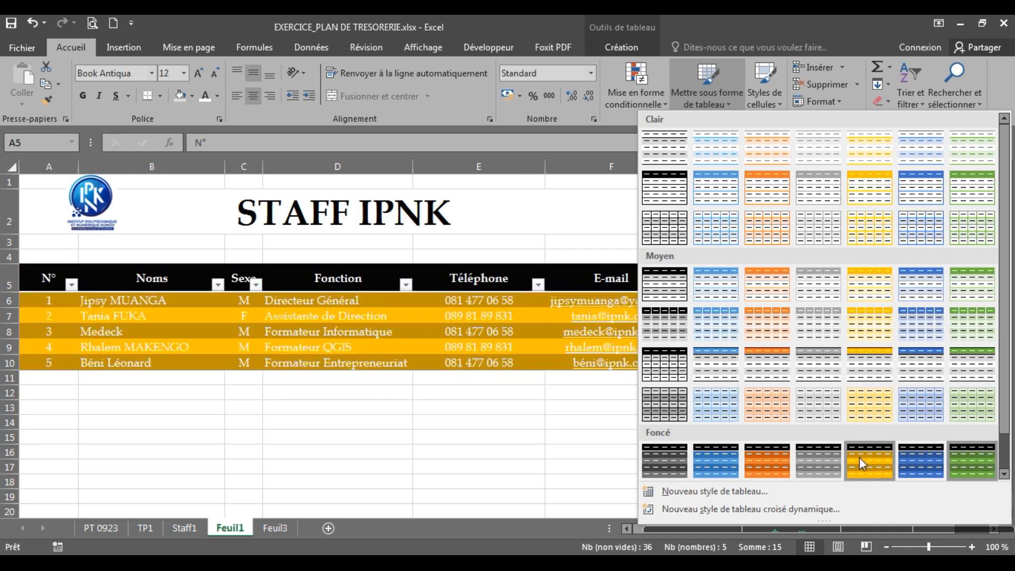
pyautogui.click(907, 458)
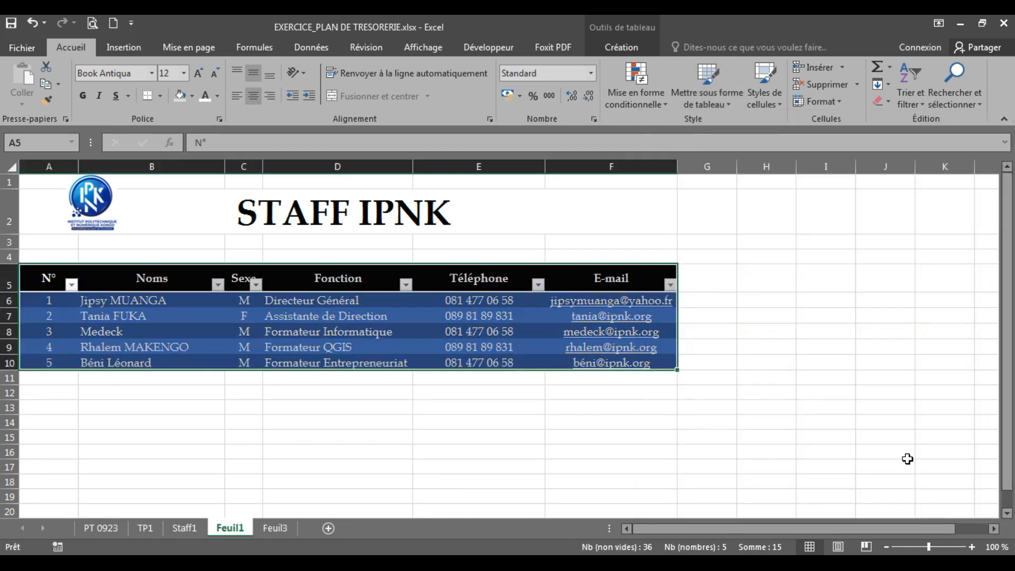
pyautogui.click(502, 436)
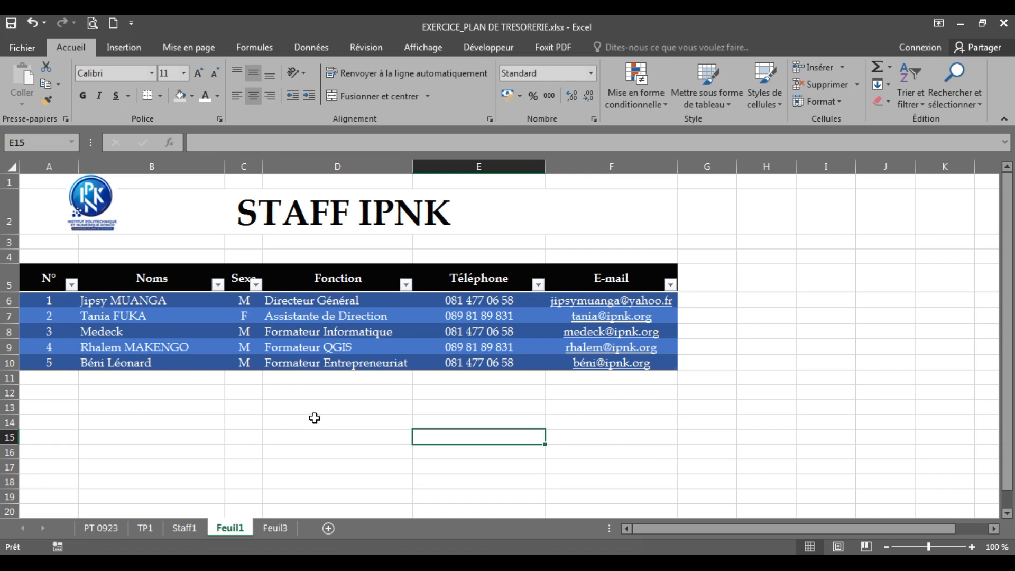
# Step: Review the Feuil3 org charts, then add the blank Feuil2 sheet and return to Feuil1
pyautogui.click(275, 528)
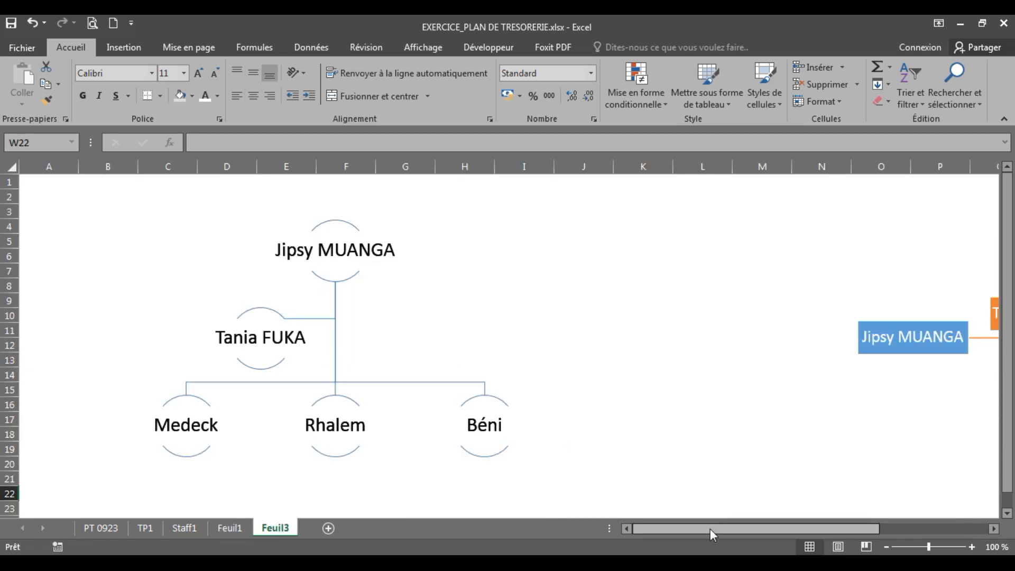
pyautogui.click(638, 412)
pyautogui.click(935, 417)
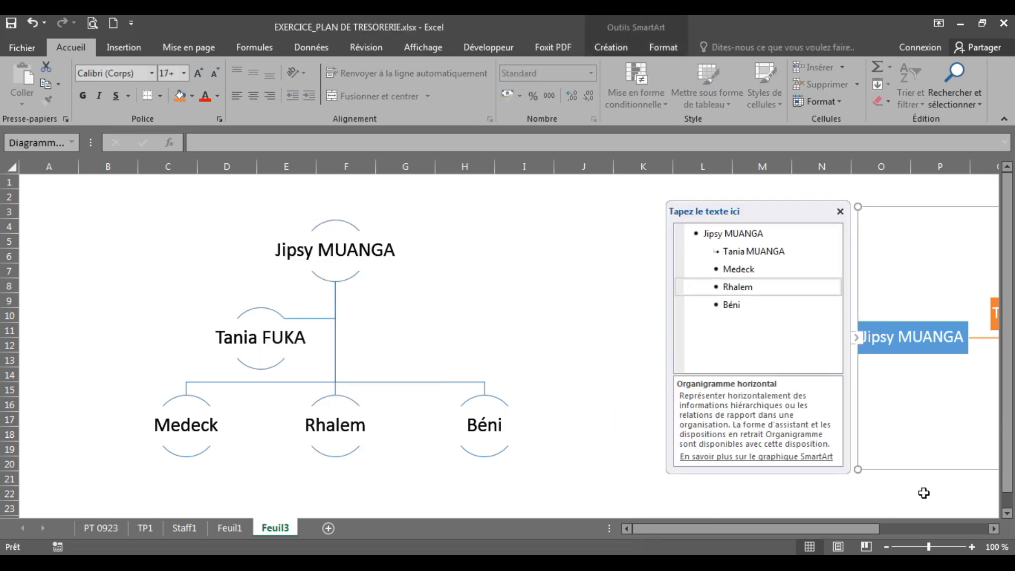
pyautogui.click(931, 495)
pyautogui.press('Right')
pyautogui.press('Right')
pyautogui.press('Right')
pyautogui.press('Right')
pyautogui.press('Right')
pyautogui.press('Right')
pyautogui.press('Right')
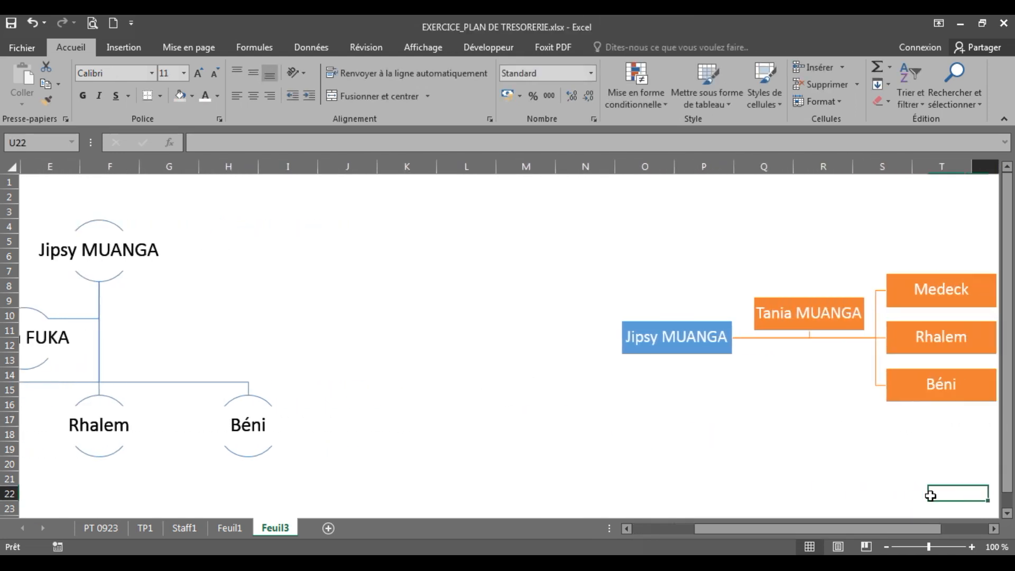
pyautogui.press('Left')
pyautogui.press('Left')
pyautogui.press('Left')
pyautogui.press('Left')
pyautogui.press('Left')
pyautogui.press('Left')
pyautogui.press('Left')
pyautogui.press('Left')
pyautogui.press('Left')
pyautogui.press('Left')
pyautogui.press('Left')
pyautogui.press('Left')
pyautogui.press('Left')
pyautogui.press('Left')
pyautogui.press('Left')
pyautogui.press('Left')
pyautogui.press('Left')
pyautogui.press('Left')
pyautogui.press('Left')
pyautogui.press('Left')
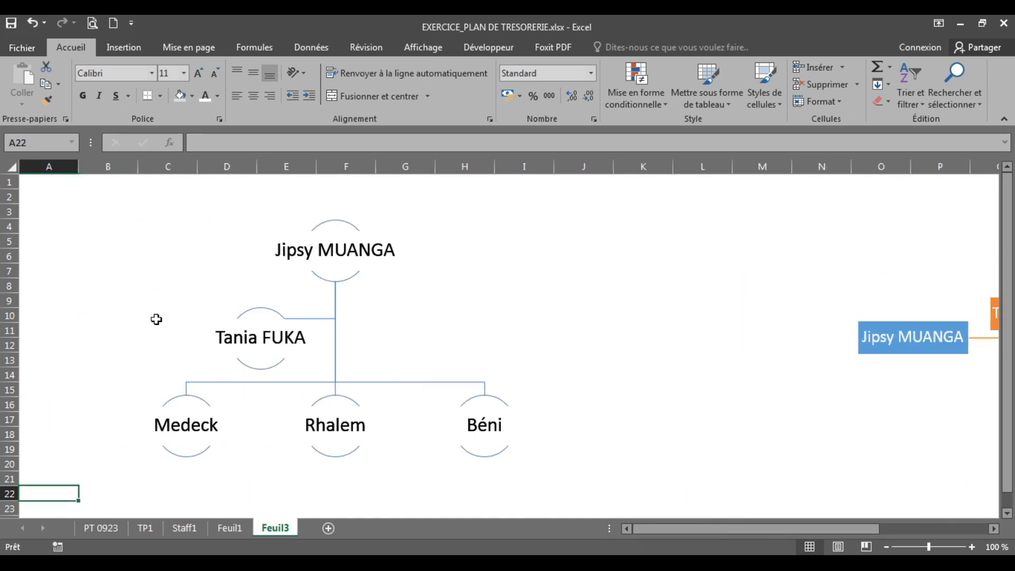
pyautogui.click(328, 528)
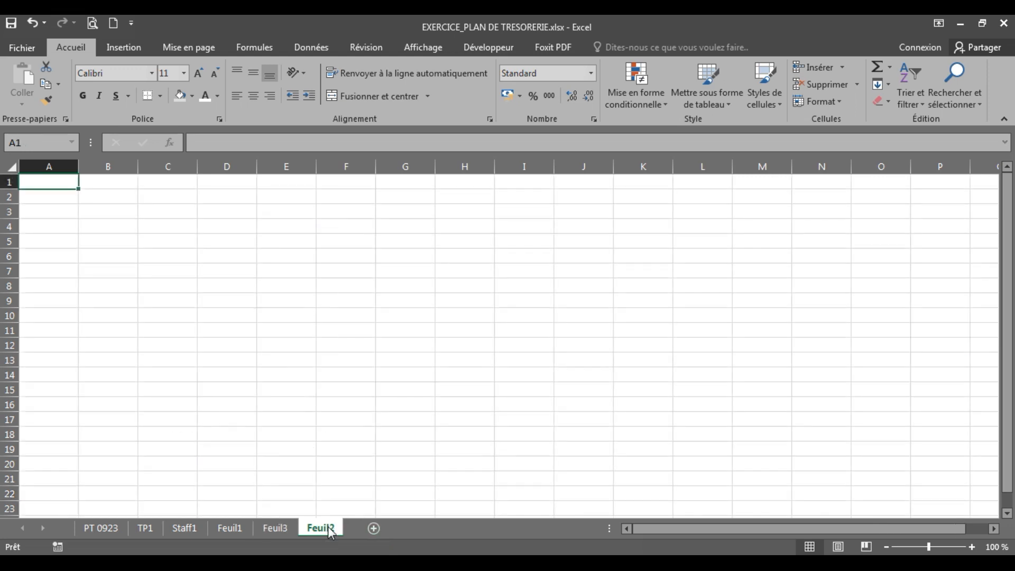
pyautogui.click(233, 528)
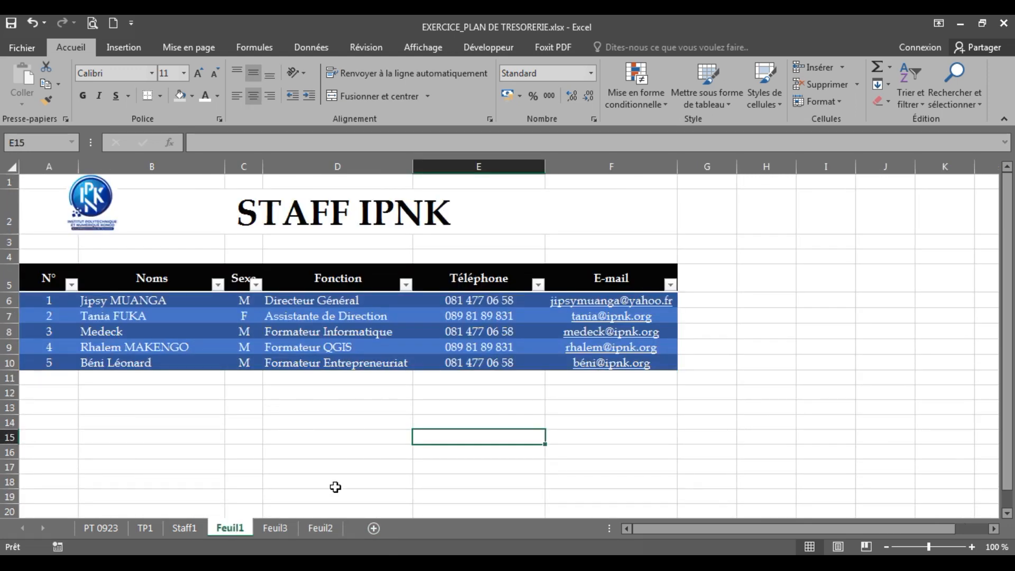
# Step: Go to the Staff1 sheet, check the STAFF IPNK title, and bring up the Affichage ribbon
pyautogui.click(191, 528)
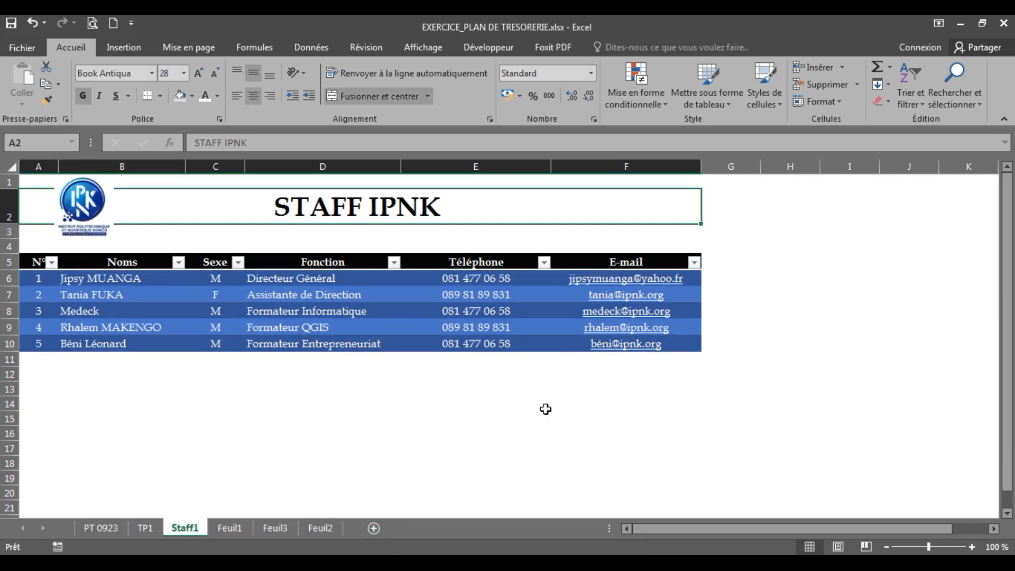
pyautogui.click(336, 420)
pyautogui.click(338, 208)
pyautogui.click(376, 390)
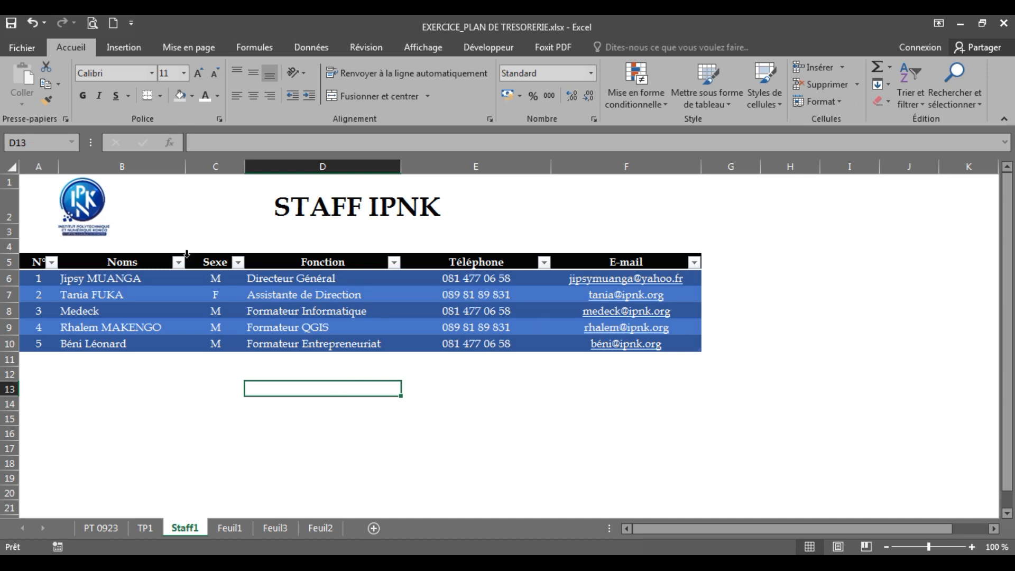
pyautogui.click(308, 196)
pyautogui.click(214, 408)
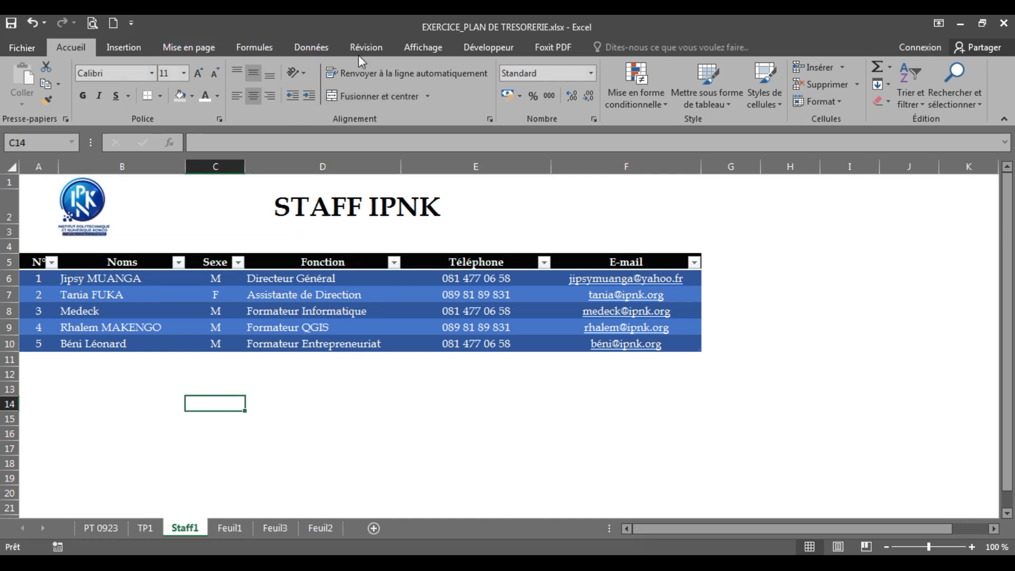
pyautogui.click(425, 48)
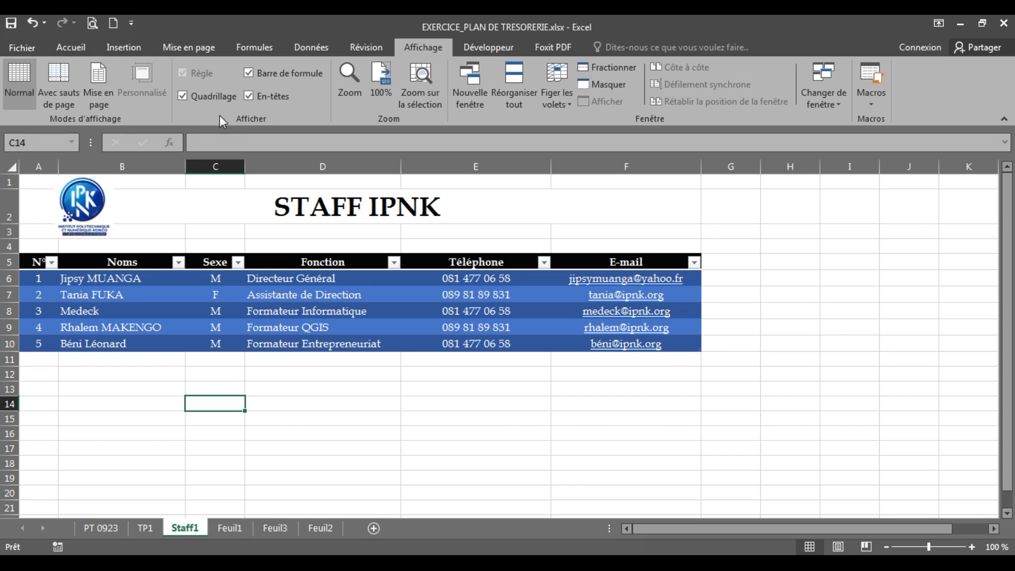
# Step: Uncheck Quadrillage on Staff1 and Feuil1, then go to the blank Feuil2 sheet
pyautogui.click(218, 96)
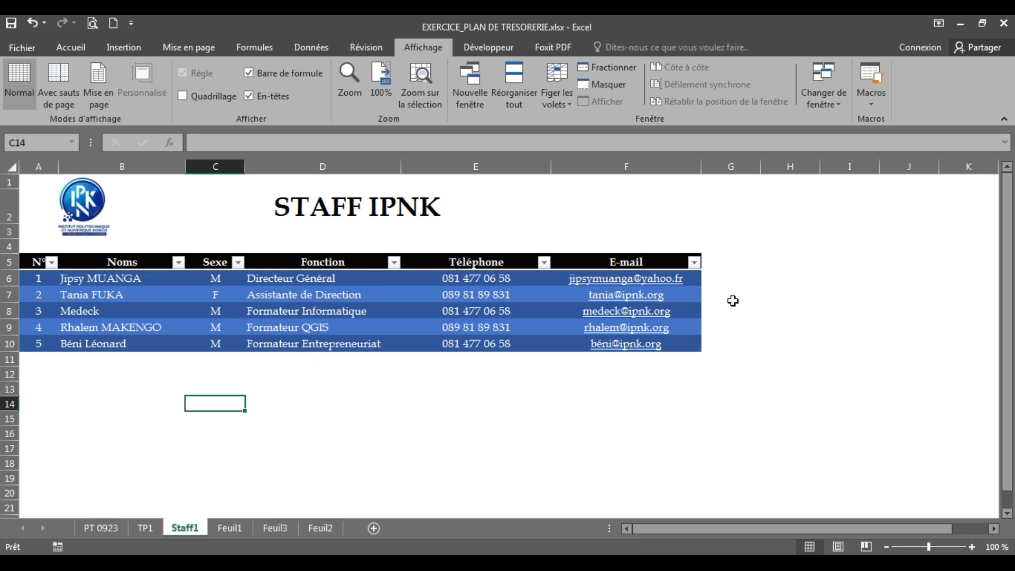
pyautogui.click(328, 201)
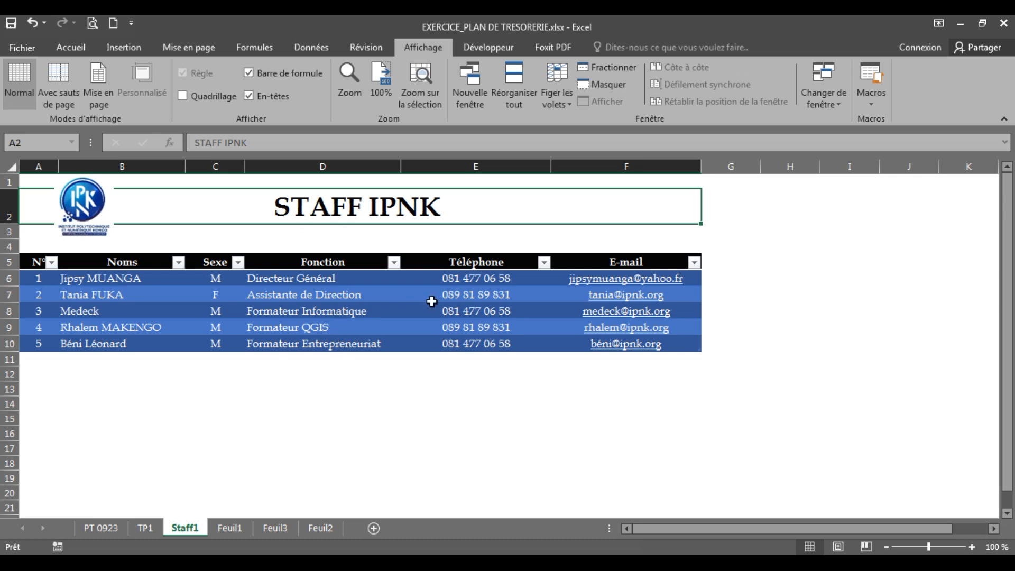
pyautogui.click(231, 528)
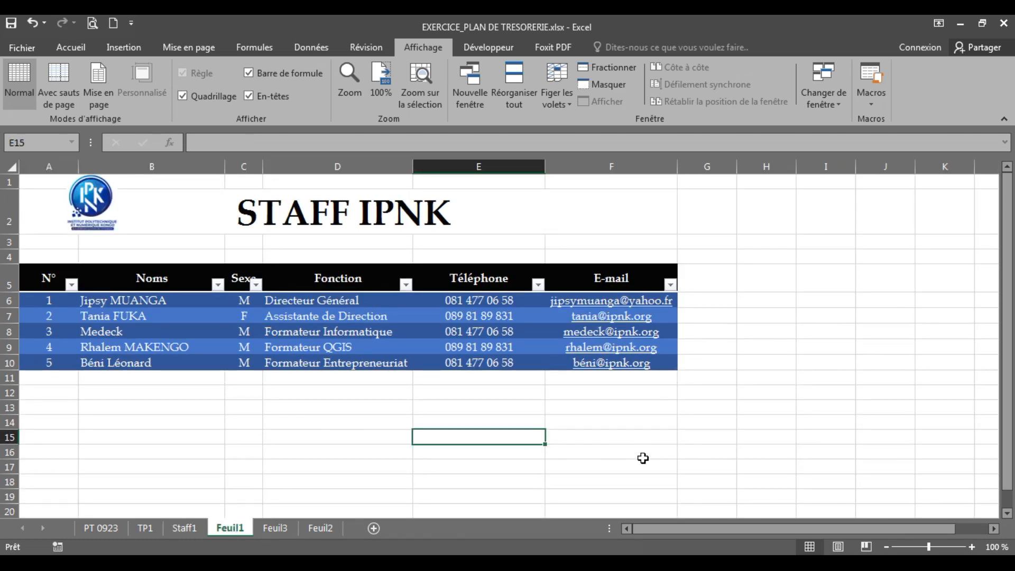
pyautogui.click(202, 97)
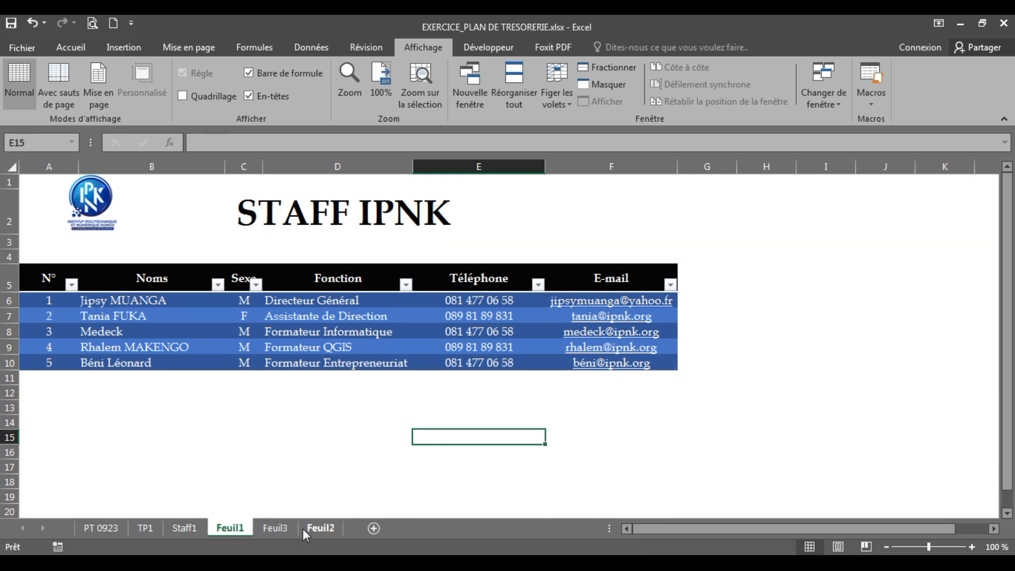
pyautogui.click(275, 527)
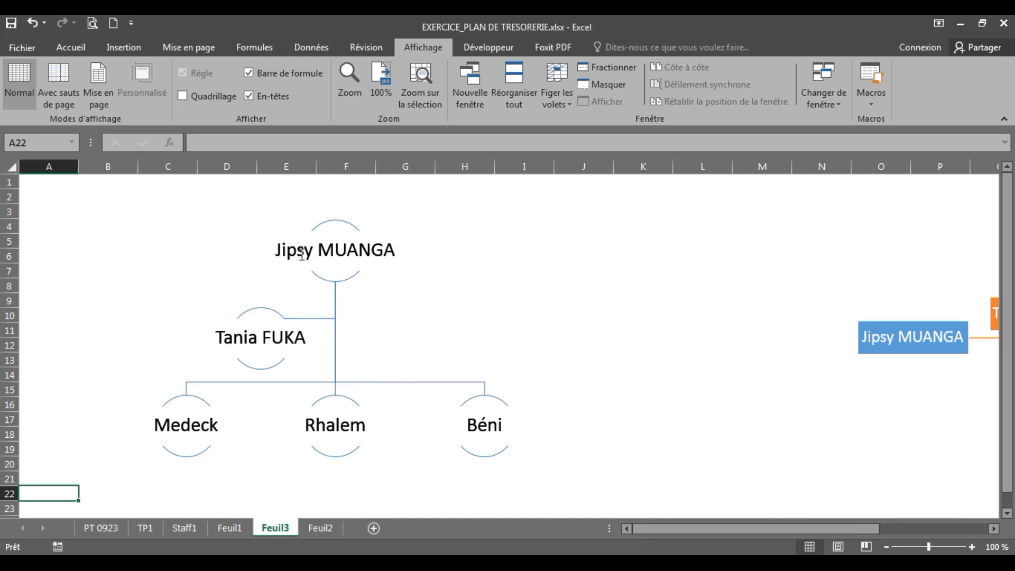
pyautogui.click(320, 528)
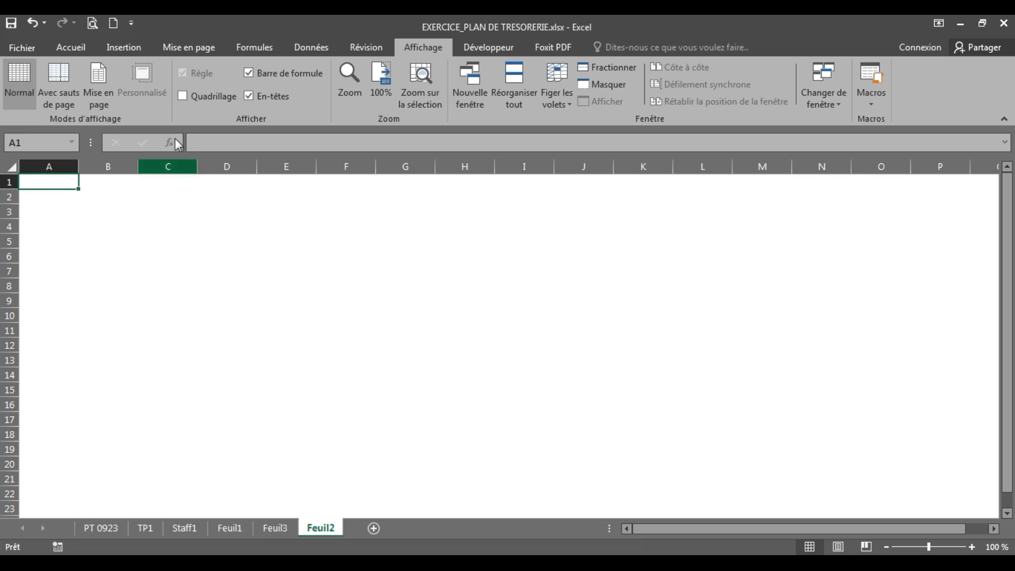
# Step: Insert the Hiérarchie SmartArt layout 'Organigramme avec demi-cercles' on Feuil2
pyautogui.click(125, 46)
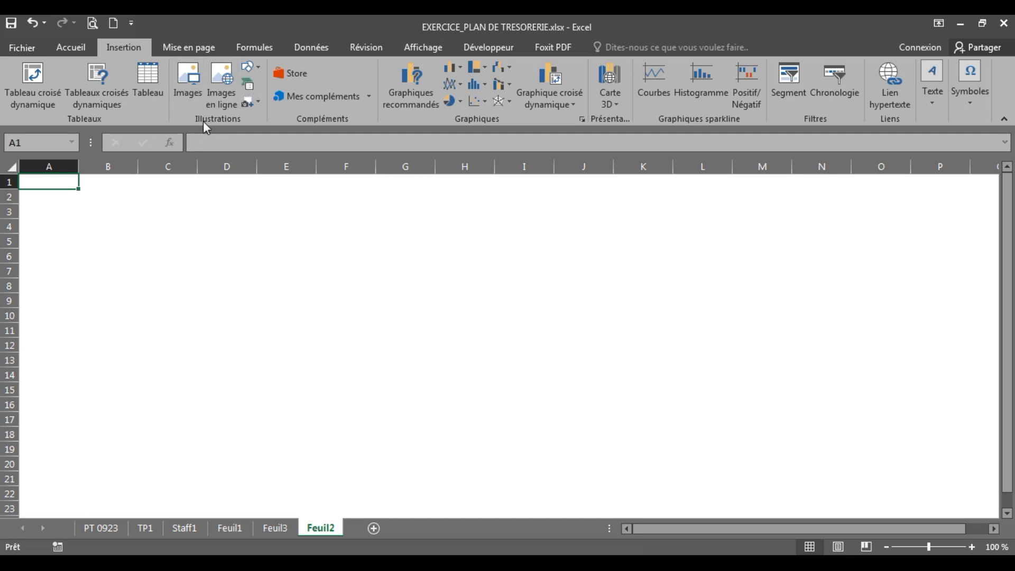
pyautogui.click(249, 85)
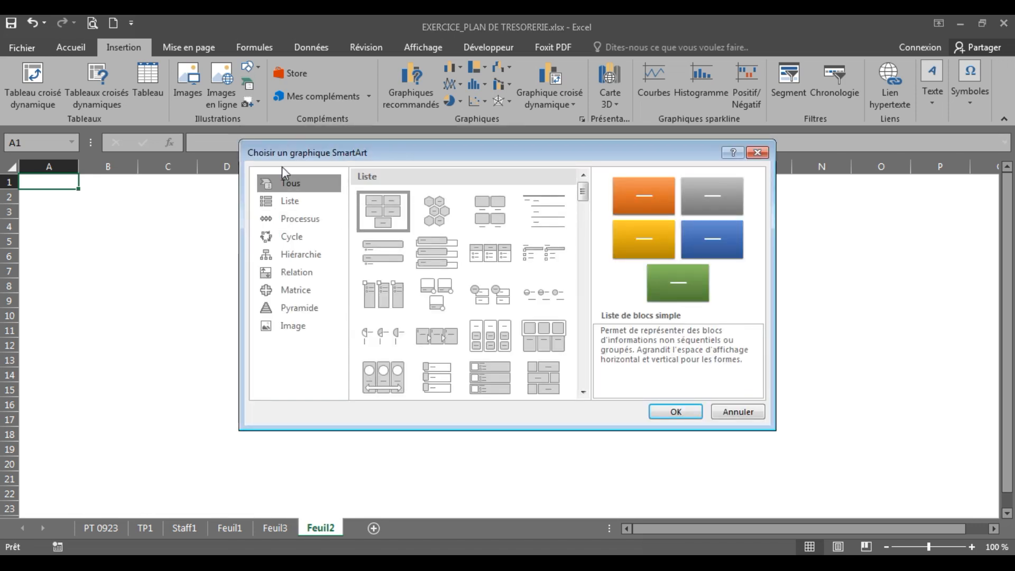
pyautogui.click(299, 256)
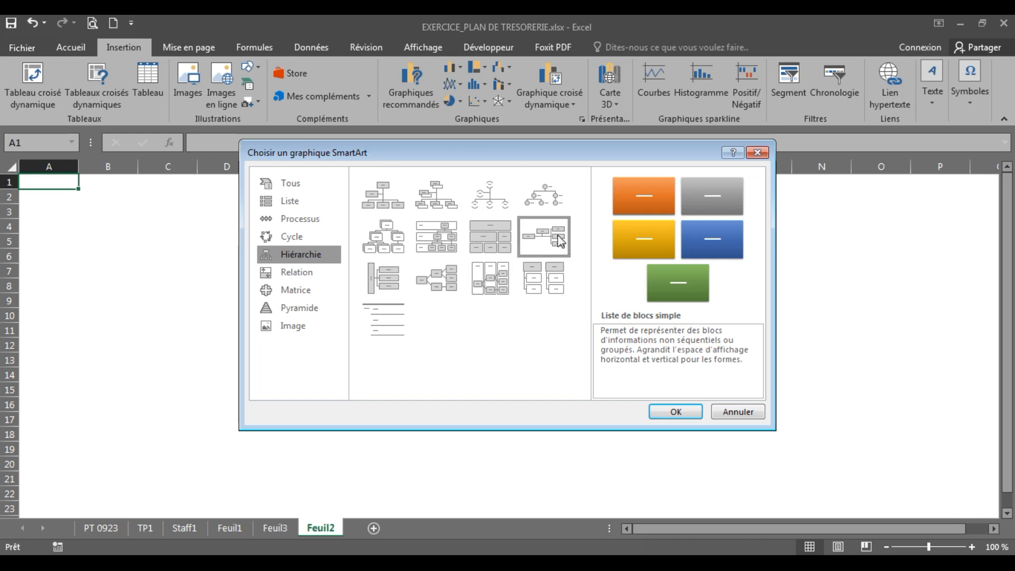
pyautogui.click(491, 197)
pyautogui.click(664, 413)
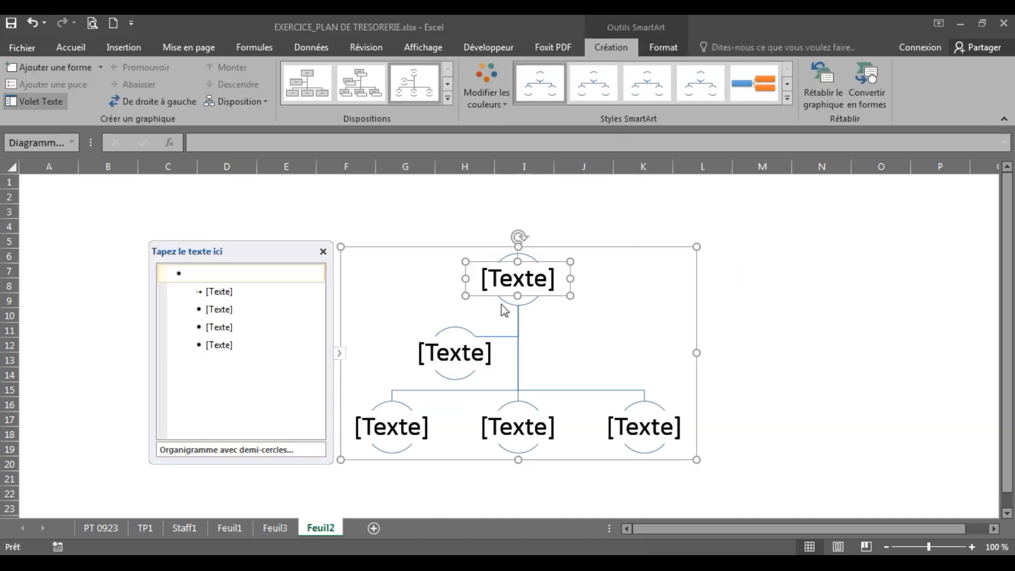
# Step: Type a staff member's full name into the top shape and another into the left middle shape
pyautogui.click(517, 280)
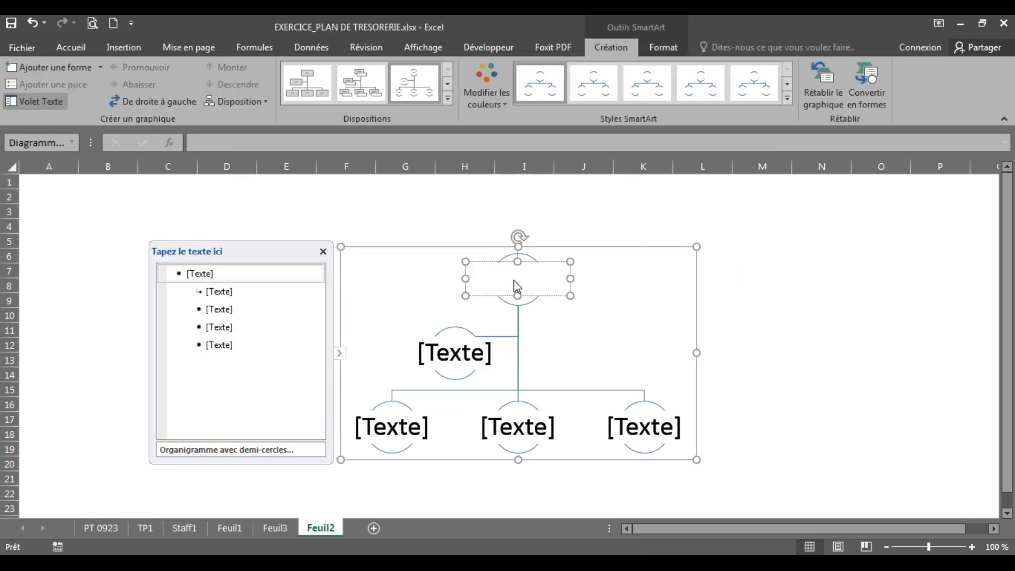
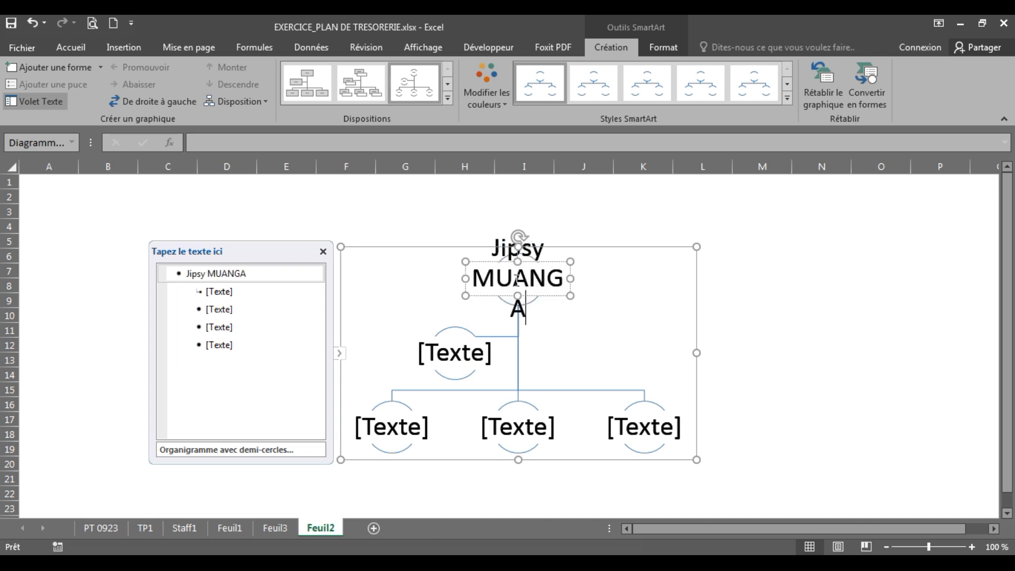
pyautogui.click(456, 361)
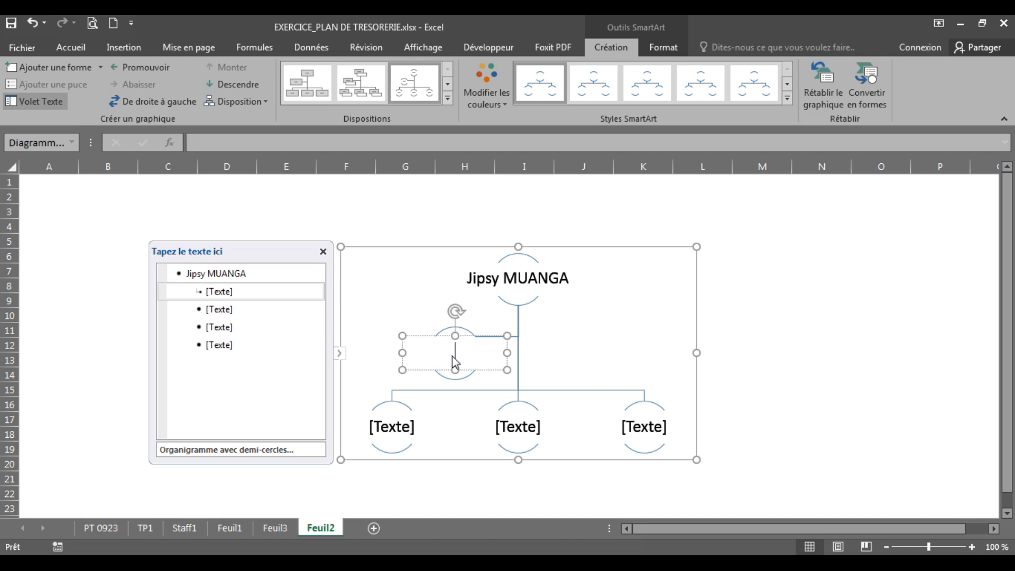
pyautogui.write('Ass')
pyautogui.press('BackSpace')
pyautogui.press('BackSpace')
pyautogui.press('BackSpace')
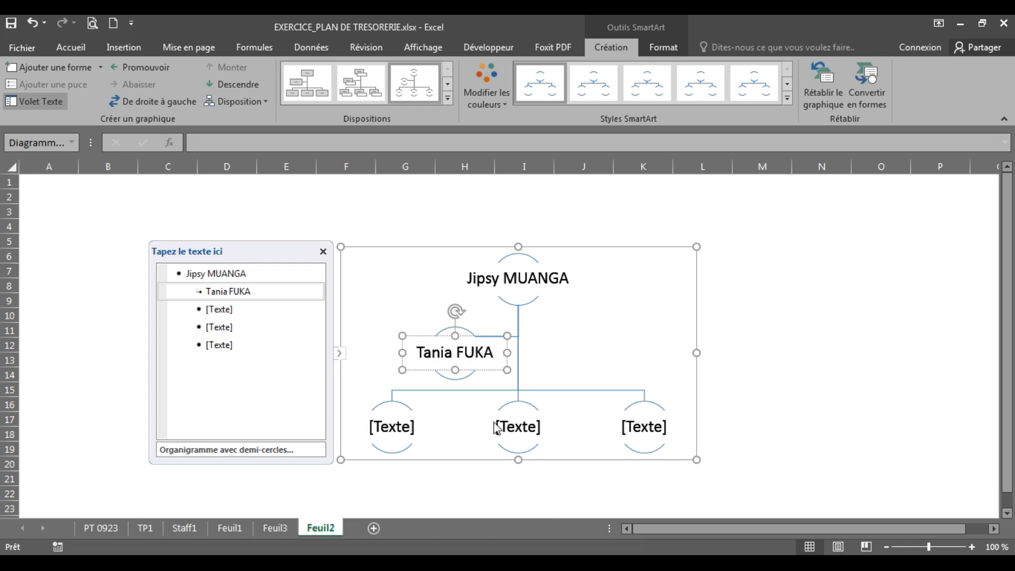
# Step: Type a staff first name into each of the three bottom semicircle shapes, then reselect the chart
pyautogui.click(393, 426)
pyautogui.write('Medeck')
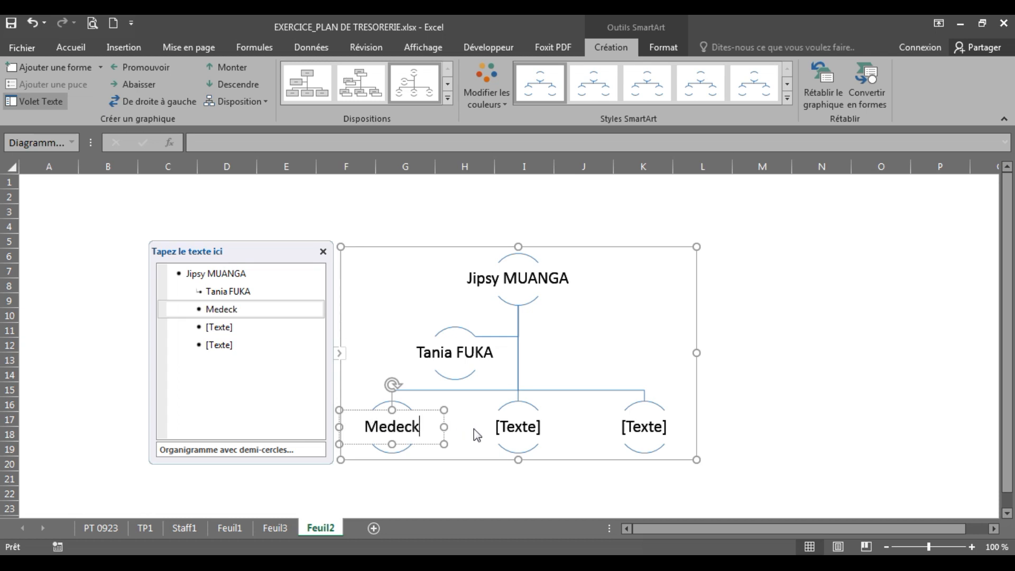
pyautogui.click(512, 429)
pyautogui.write('Rhalem')
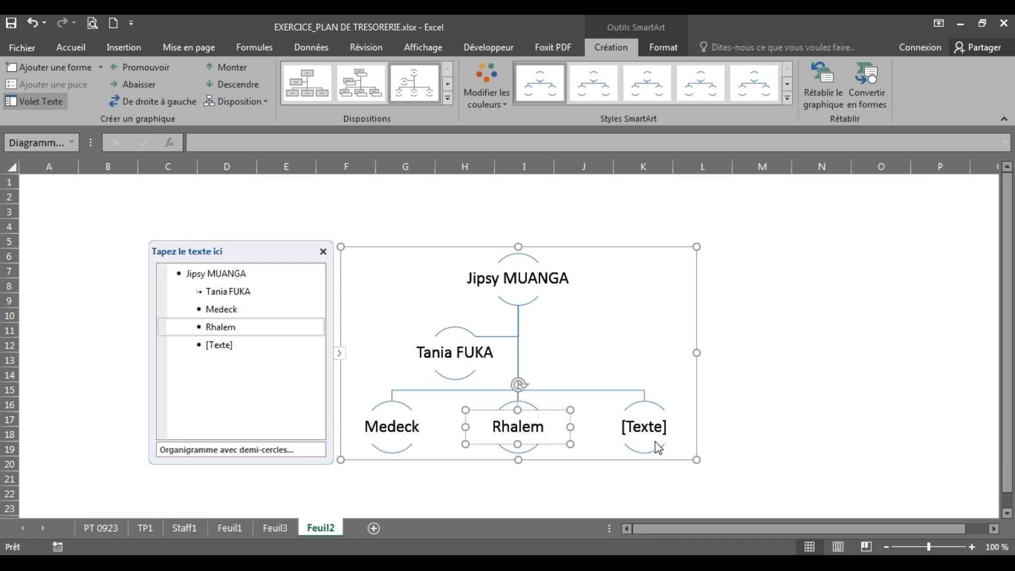
pyautogui.click(649, 421)
pyautogui.write('Béni')
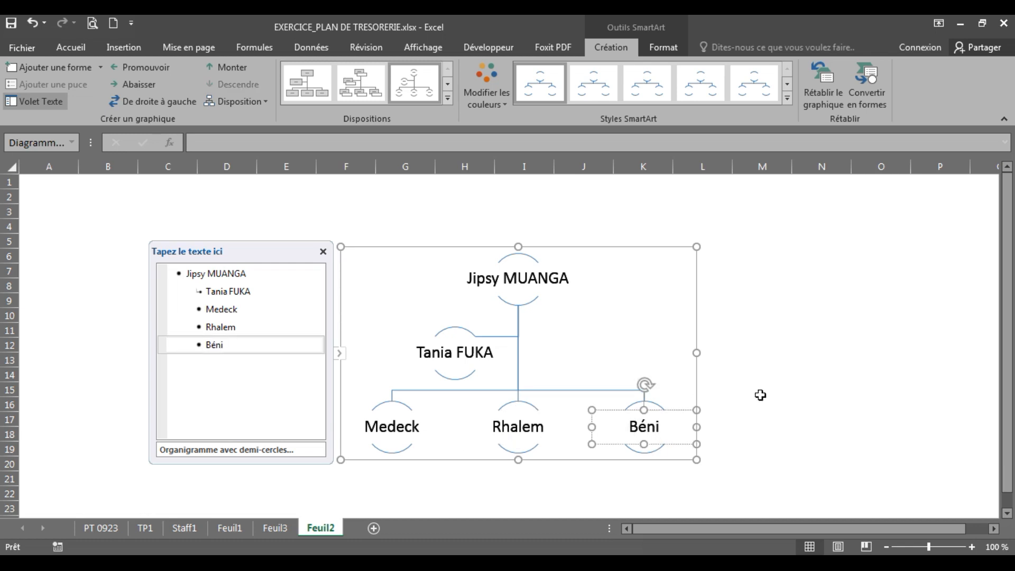
pyautogui.click(790, 396)
pyautogui.click(594, 280)
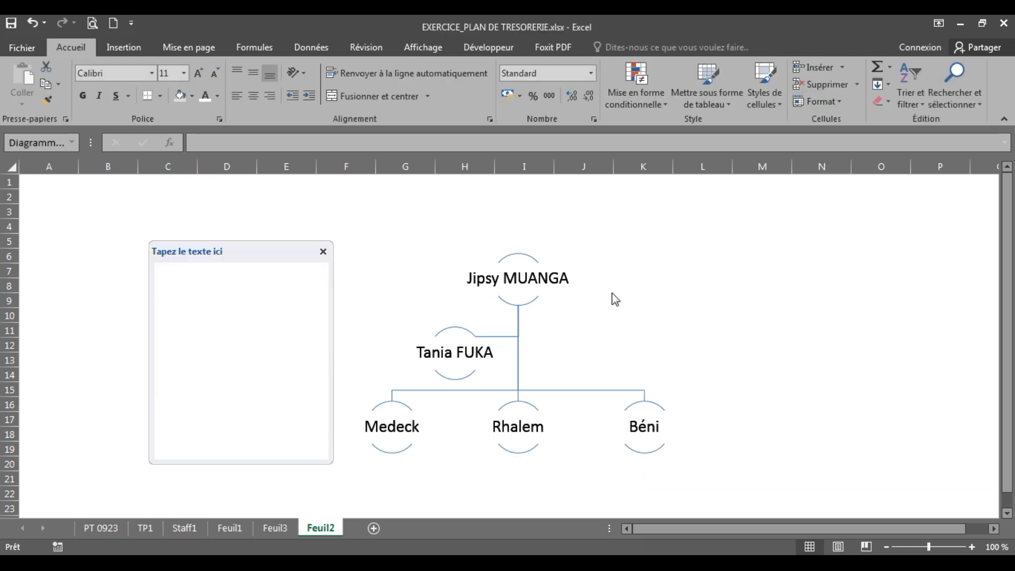
# Step: Move the semicircle org chart to the left of Feuil2 and add a shape below Béni
pyautogui.moveTo(648, 248); pyautogui.dragTo(368, 235)
pyautogui.click(757, 386)
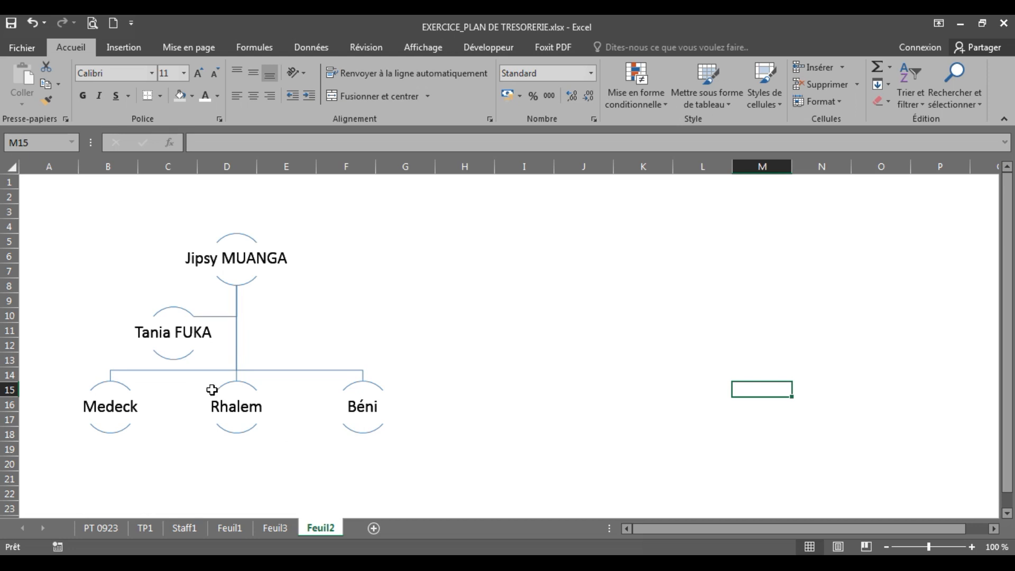
pyautogui.click(372, 434)
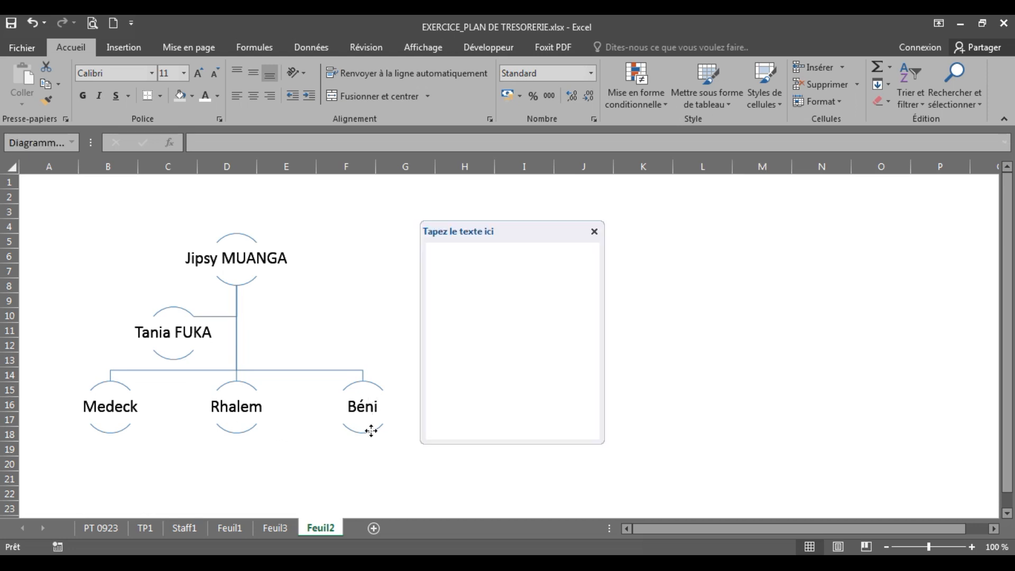
pyautogui.rightClick(372, 435)
pyautogui.moveTo(446, 348)
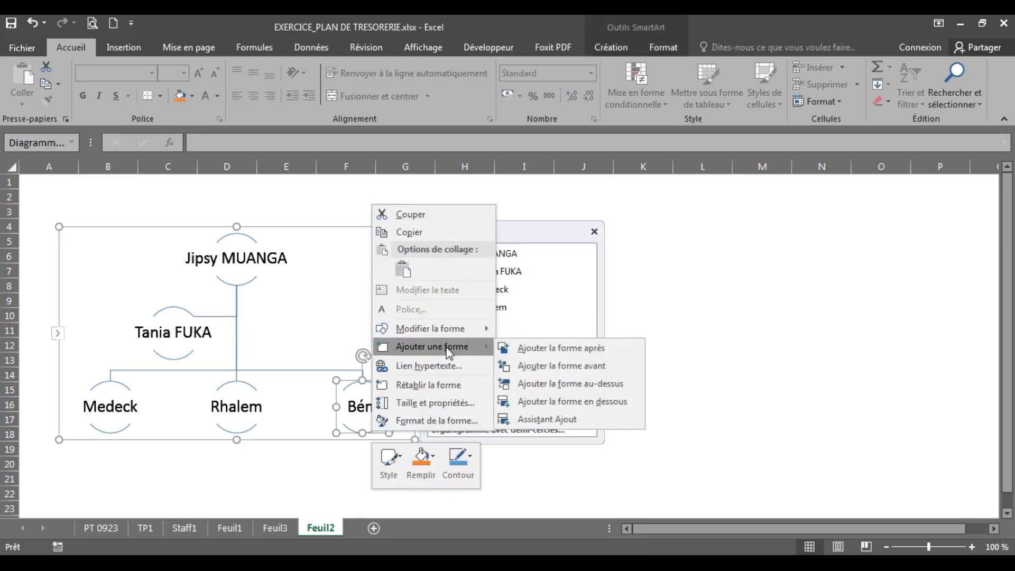
pyautogui.click(539, 402)
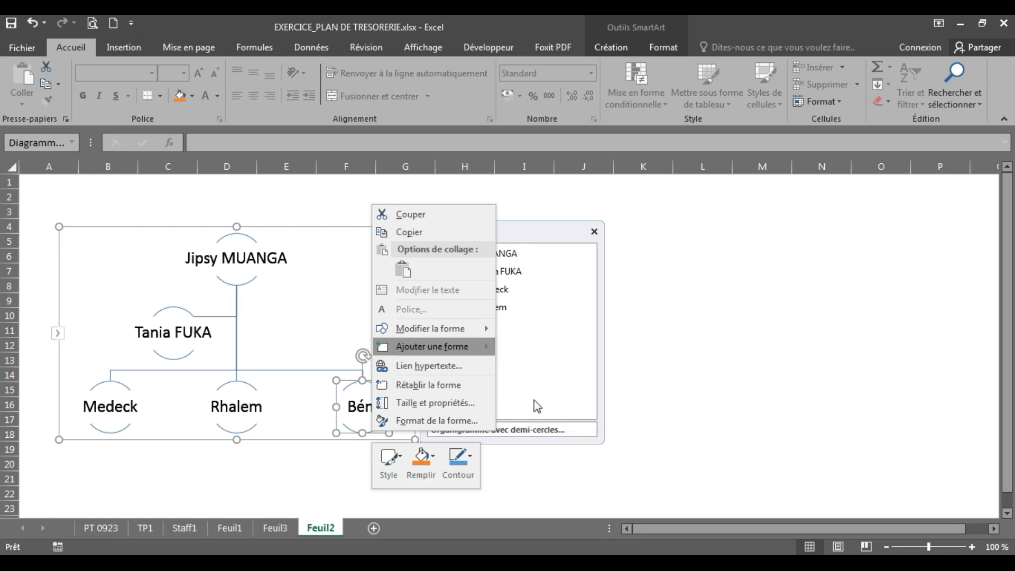
# Step: Check the new empty half-circle shape beneath Béni, then deselect the chart
pyautogui.click(370, 469)
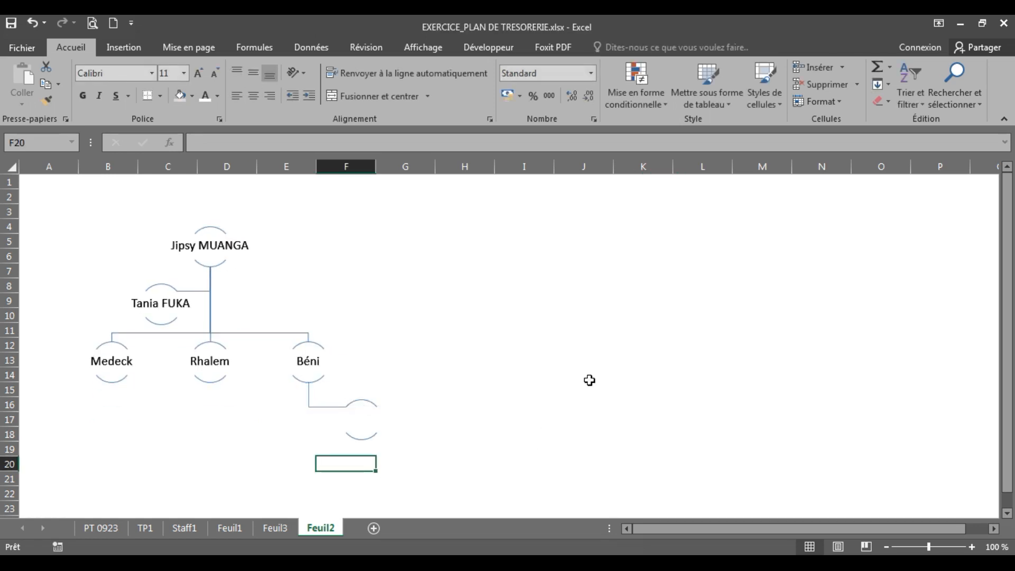
pyautogui.click(370, 420)
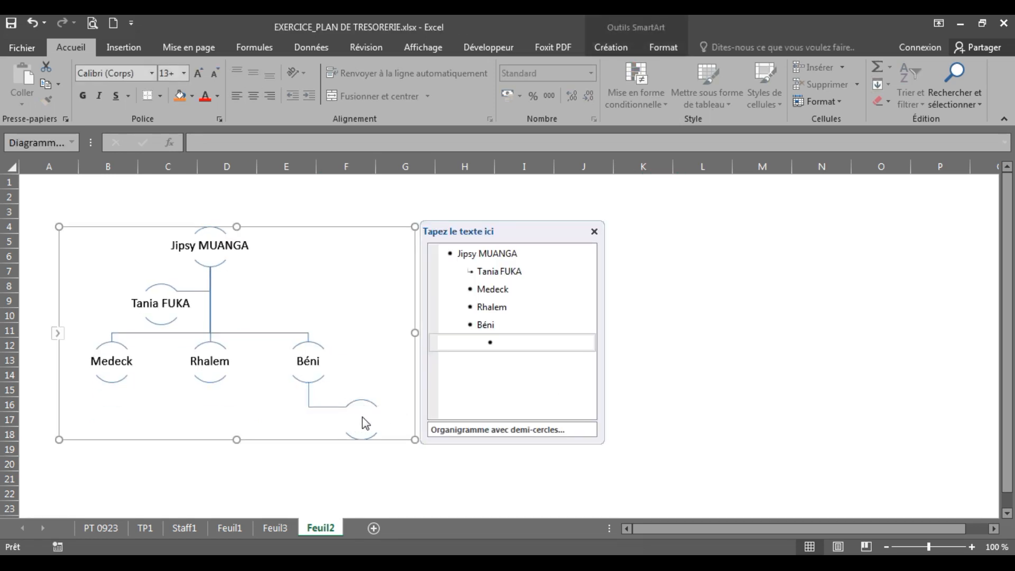
pyautogui.click(407, 483)
pyautogui.click(360, 413)
pyautogui.click(312, 380)
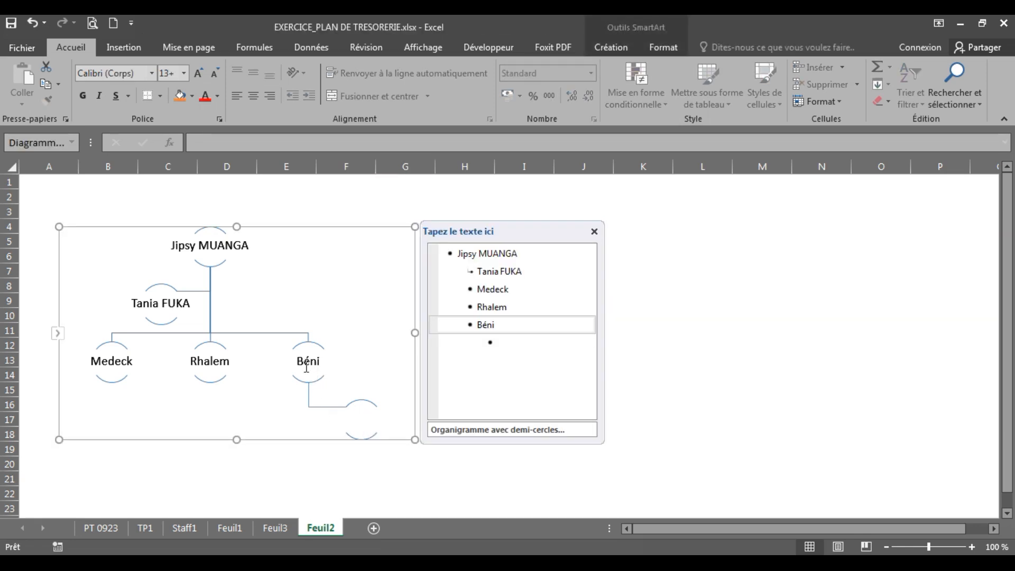
pyautogui.click(363, 492)
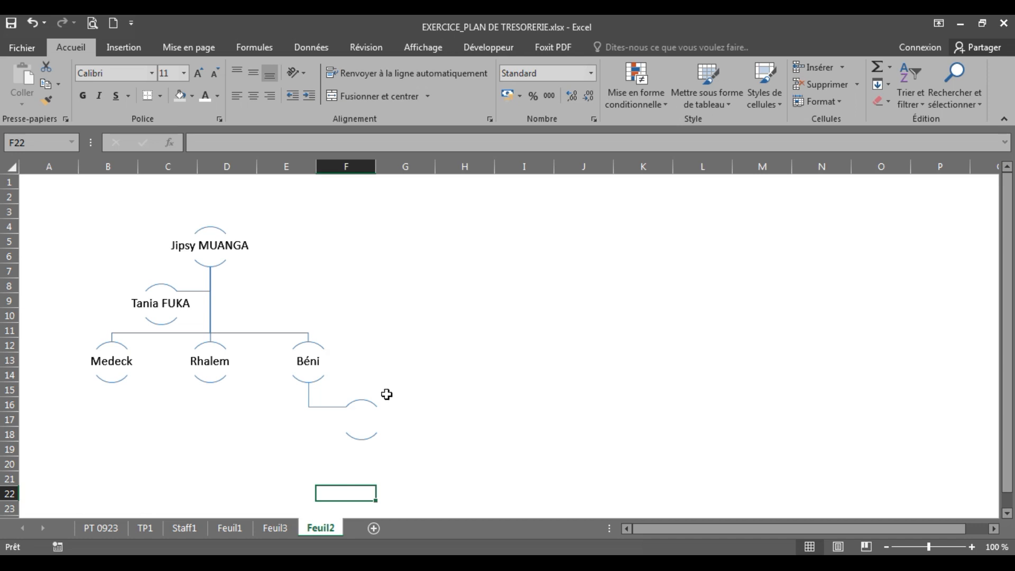
# Step: Insert a Hiérarchie 'Organigramme horizontal' SmartArt and place it right of the semicircle chart
pyautogui.click(123, 49)
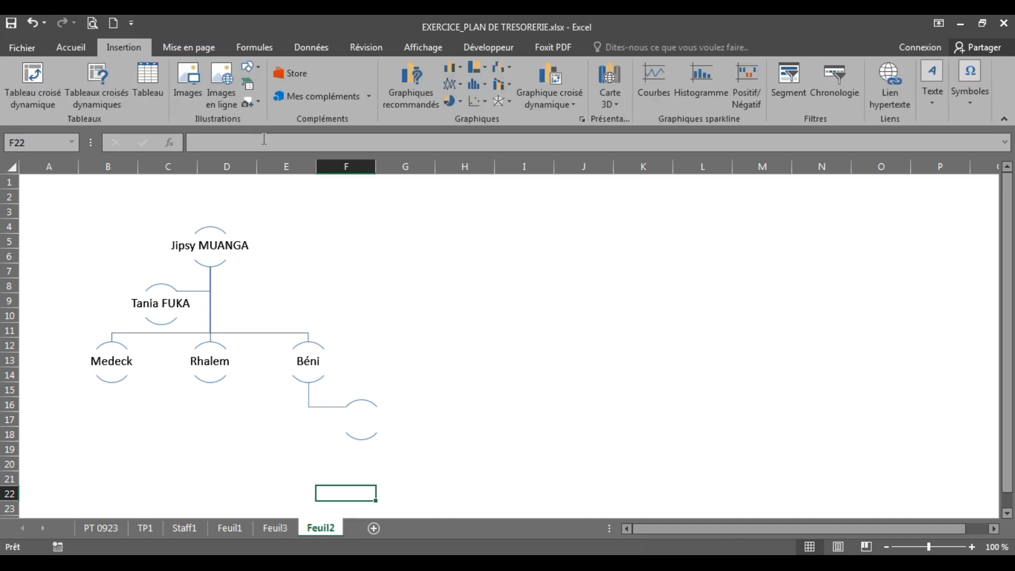
pyautogui.click(252, 86)
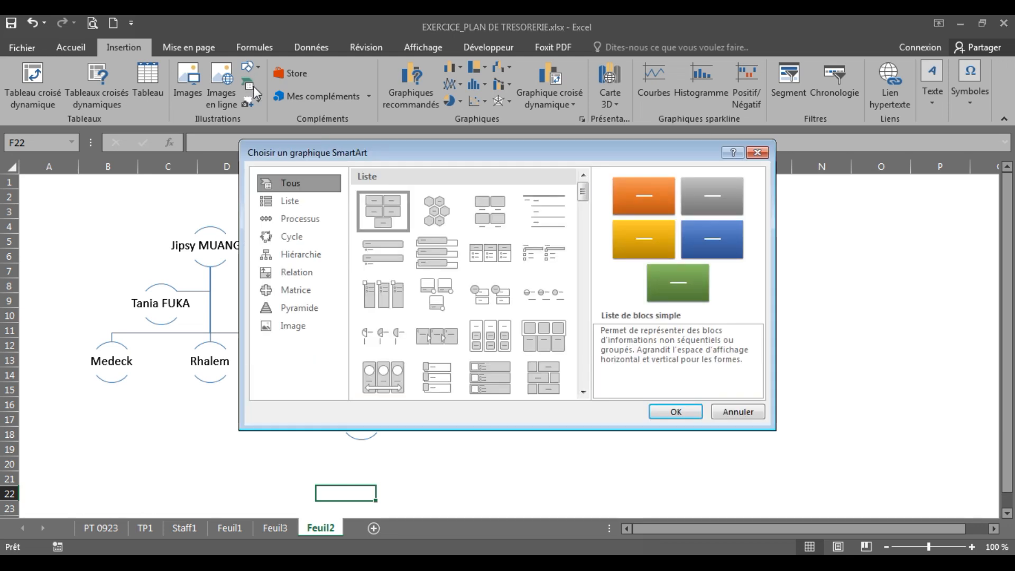
pyautogui.click(298, 255)
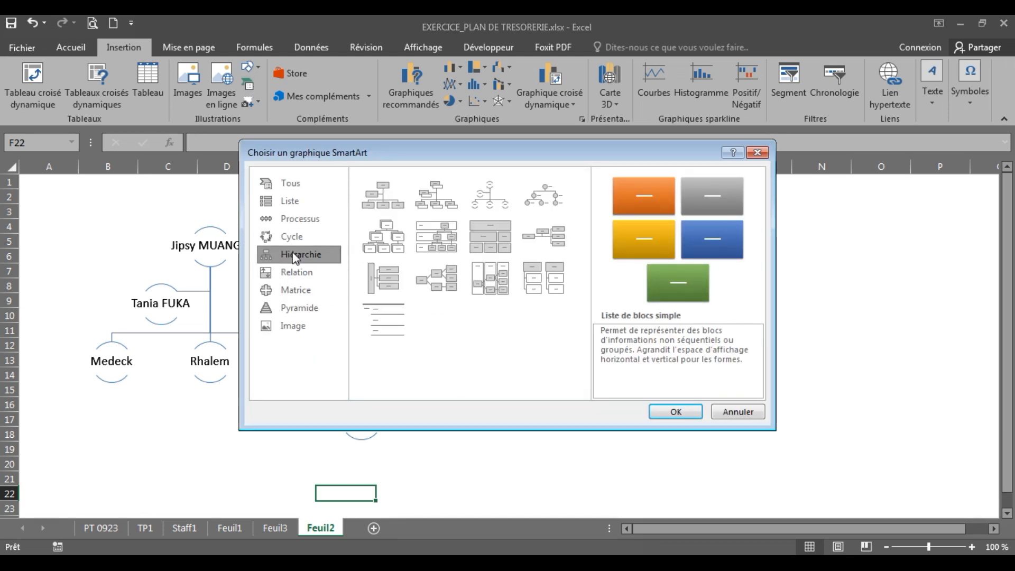
pyautogui.click(553, 244)
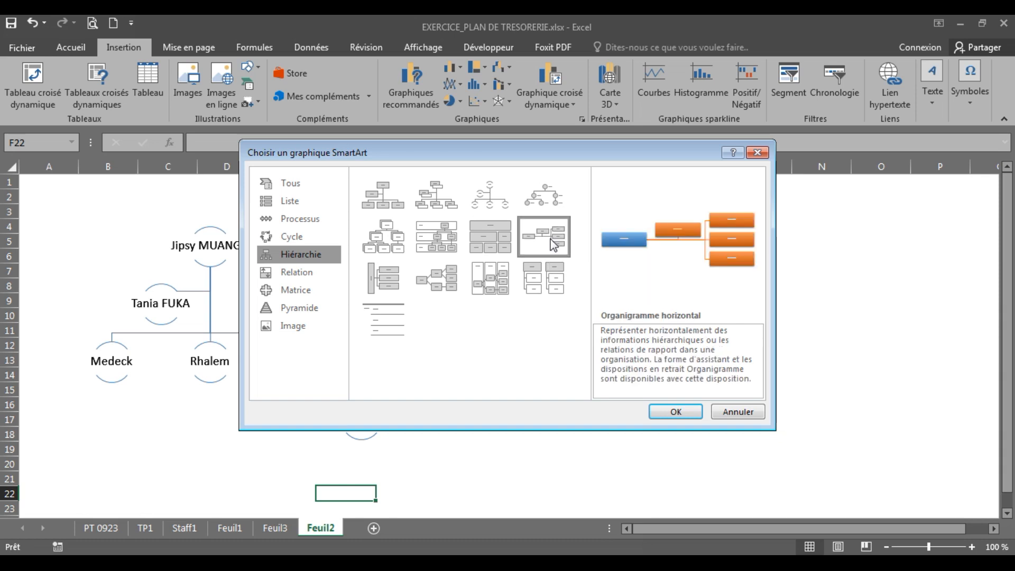
pyautogui.click(675, 412)
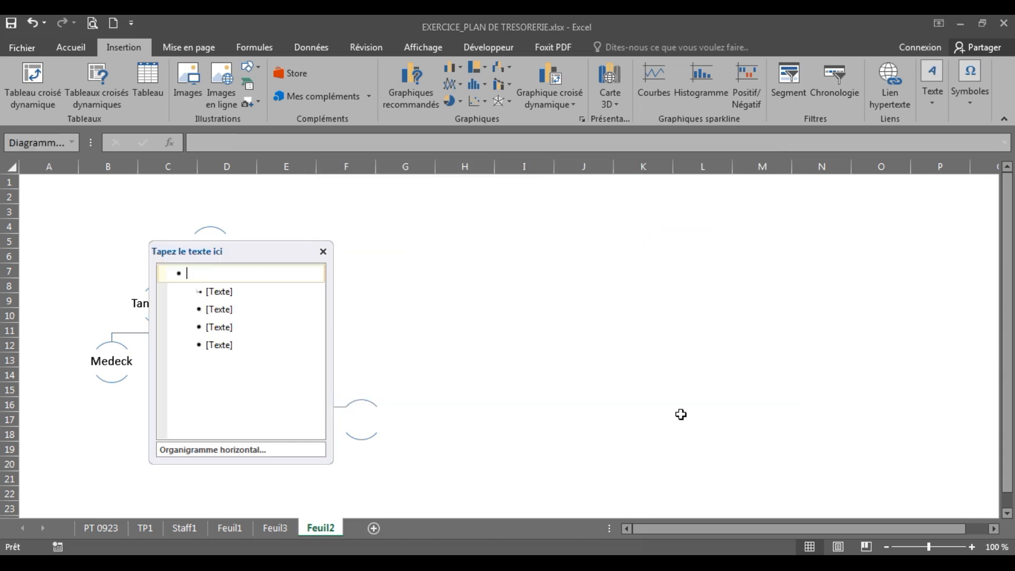
pyautogui.moveTo(455, 252); pyautogui.dragTo(633, 237)
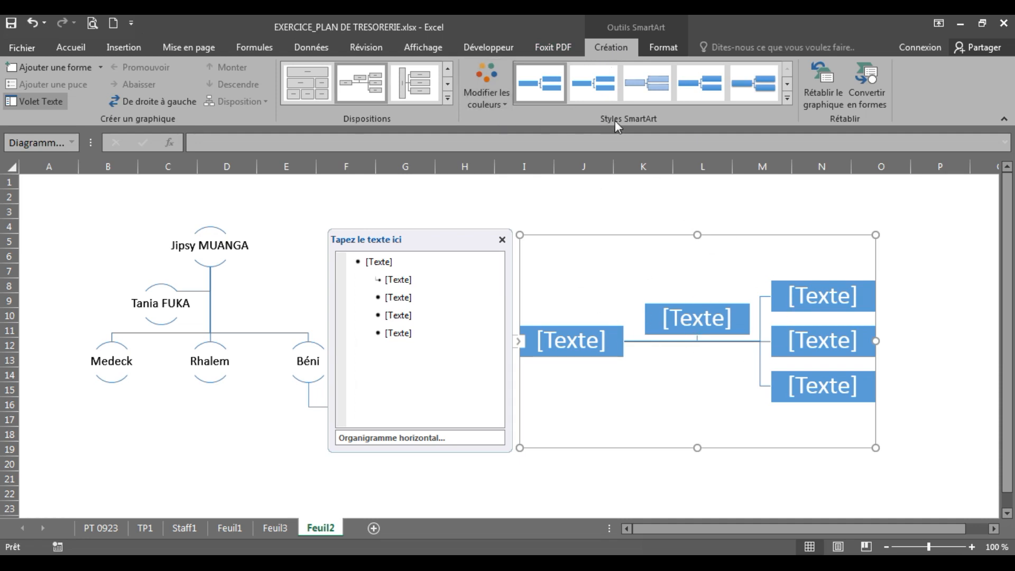
# Step: Recolour the horizontal org chart with the first 'En couleur' blue-and-orange scheme
pyautogui.click(487, 80)
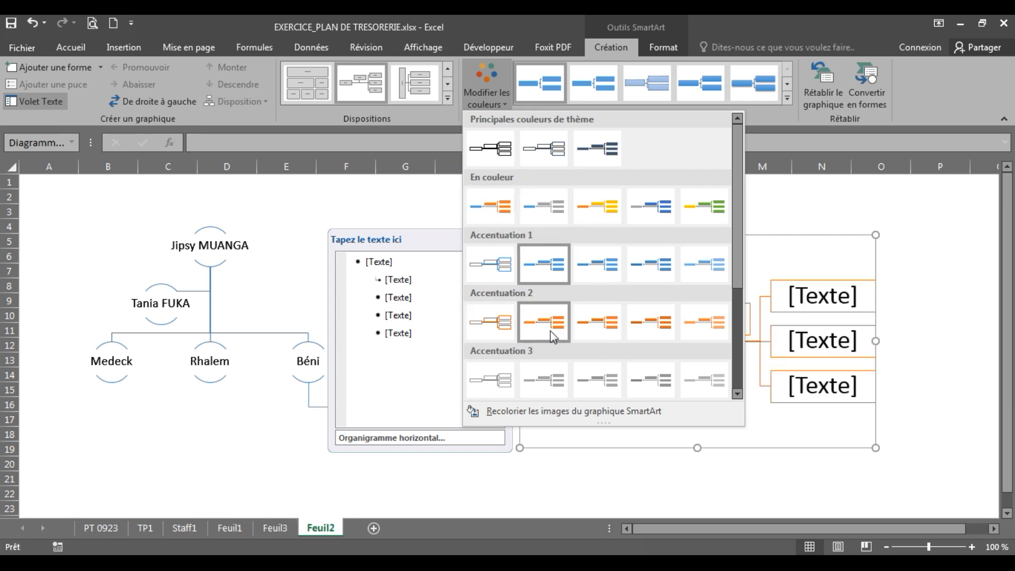
pyautogui.click(497, 207)
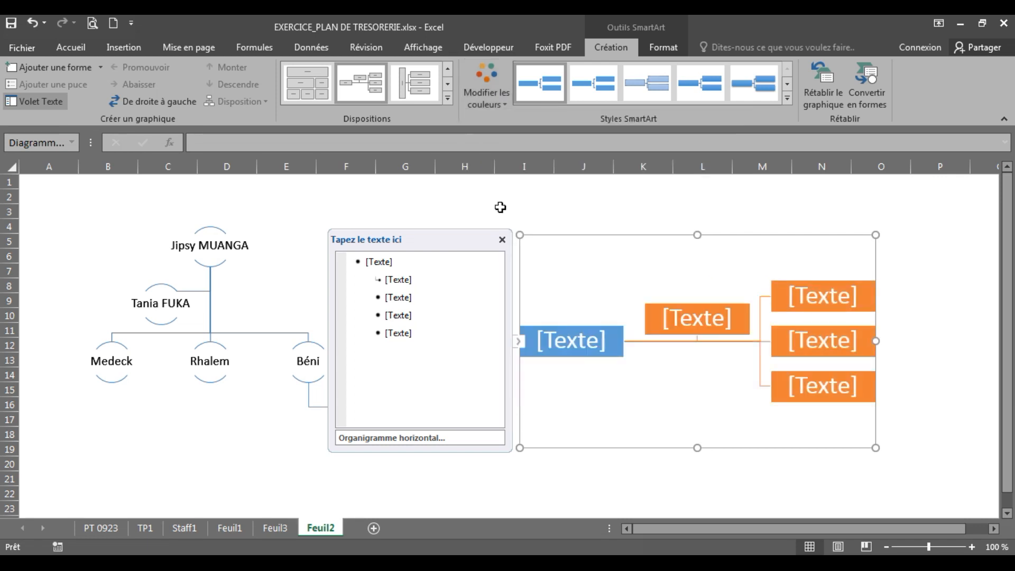
pyautogui.click(932, 357)
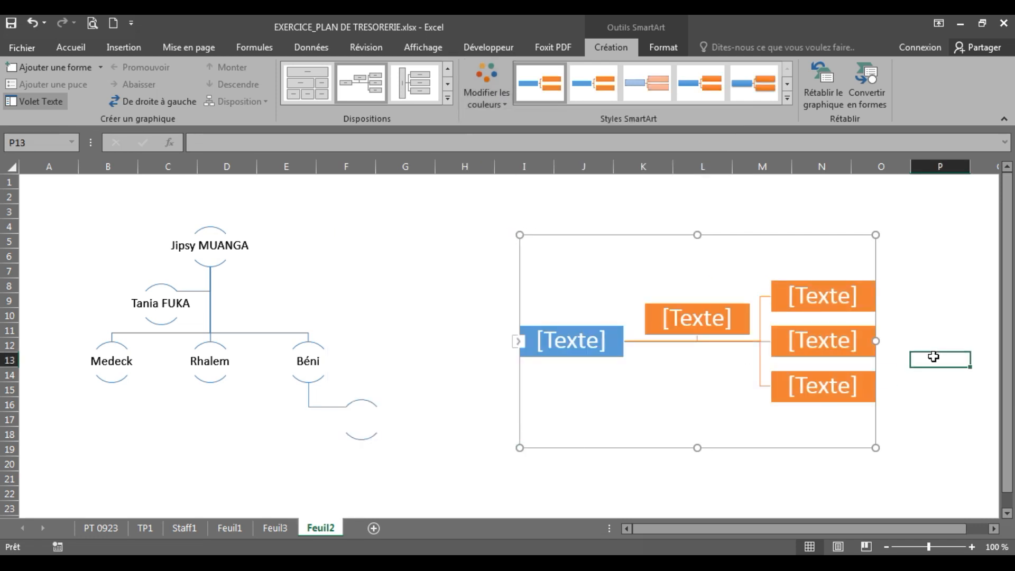
# Step: Label the five boxes Jipsy, Tania, Medeck, Rhalem and Béni
pyautogui.click(585, 344)
pyautogui.write('Jipsy')
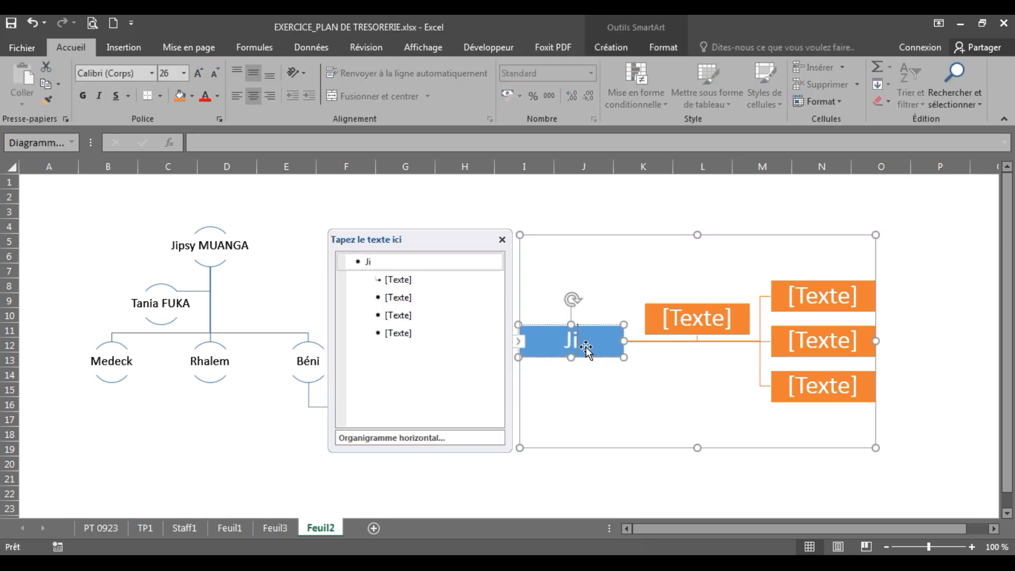
pyautogui.click(707, 326)
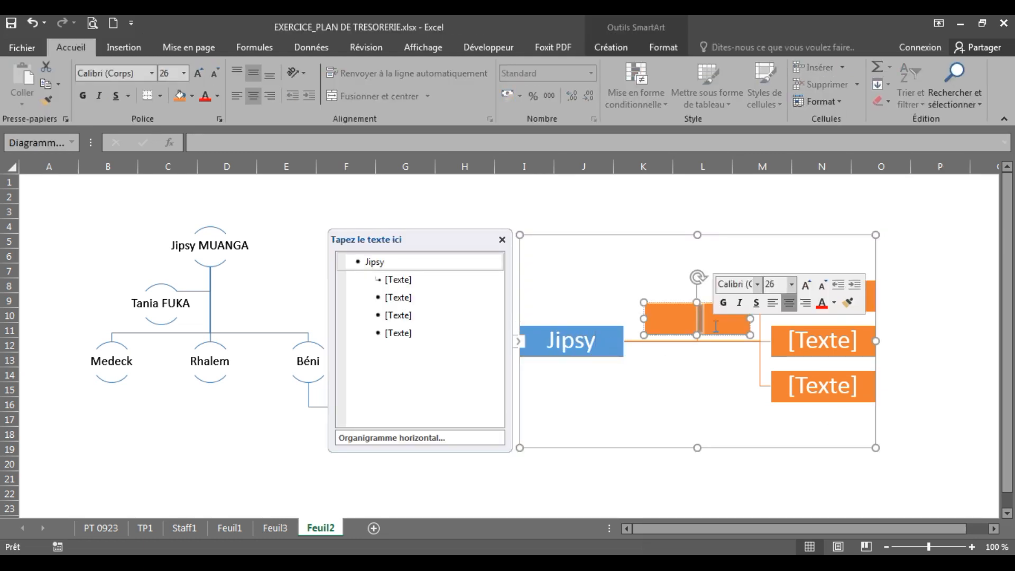
pyautogui.write('Tania')
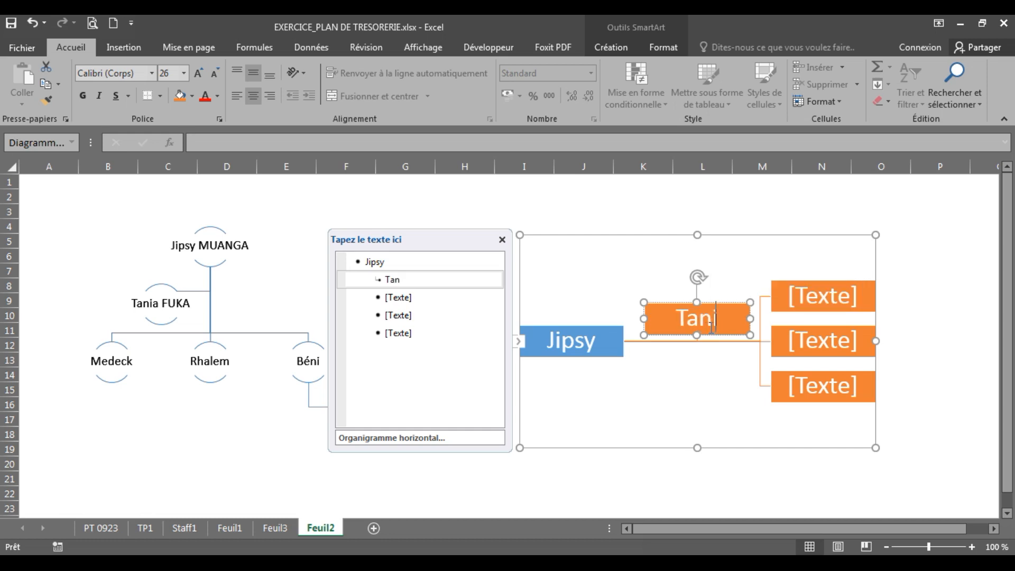
pyautogui.click(821, 304)
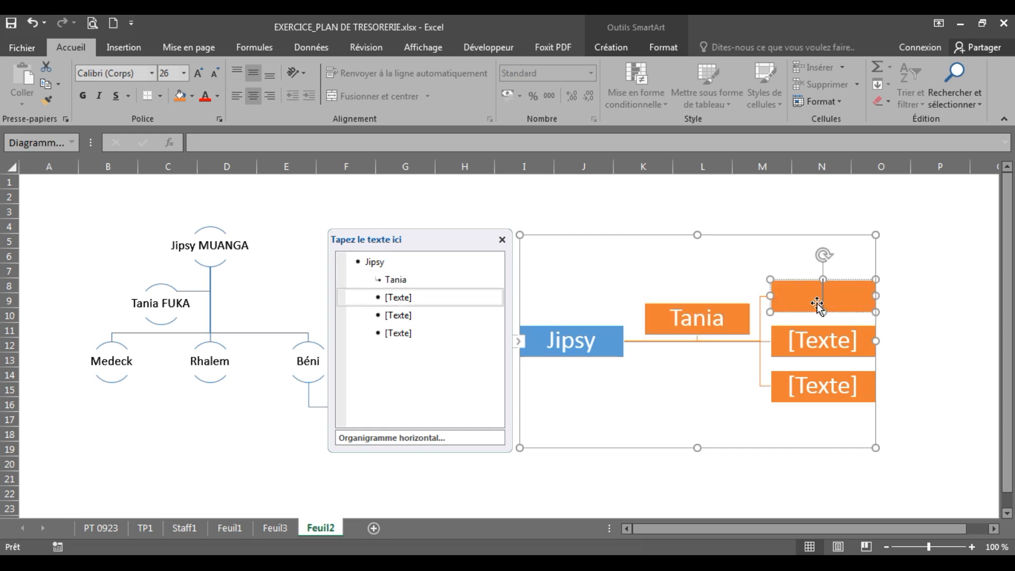
pyautogui.write('Medeck')
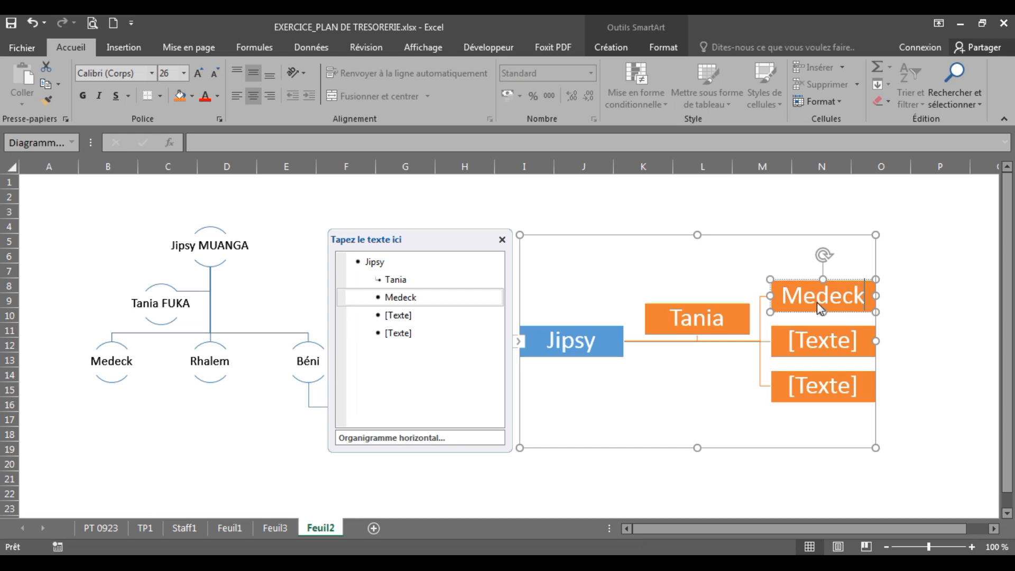
pyautogui.click(809, 334)
pyautogui.write('Rhalem')
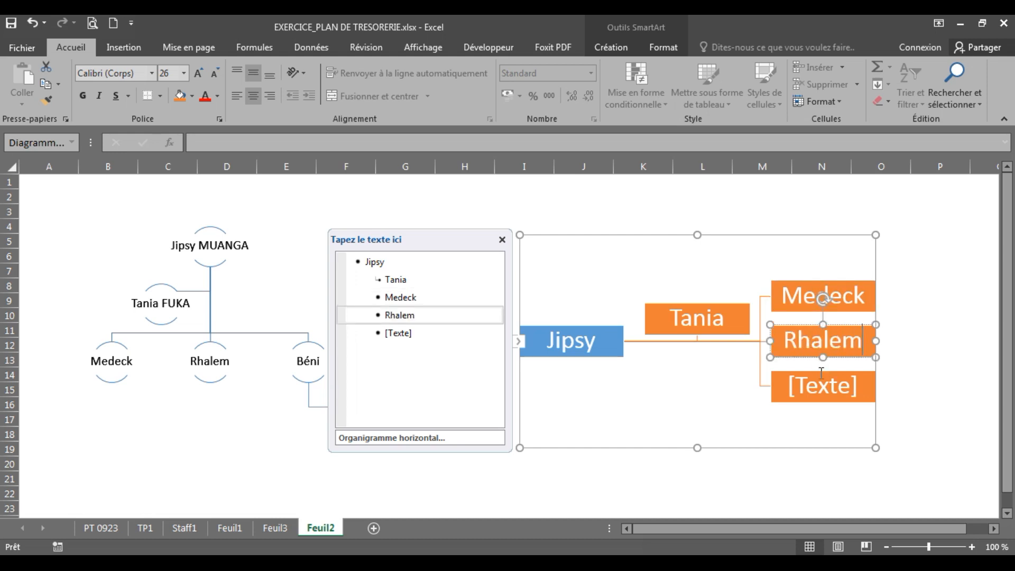
pyautogui.click(828, 395)
pyautogui.write('Béni')
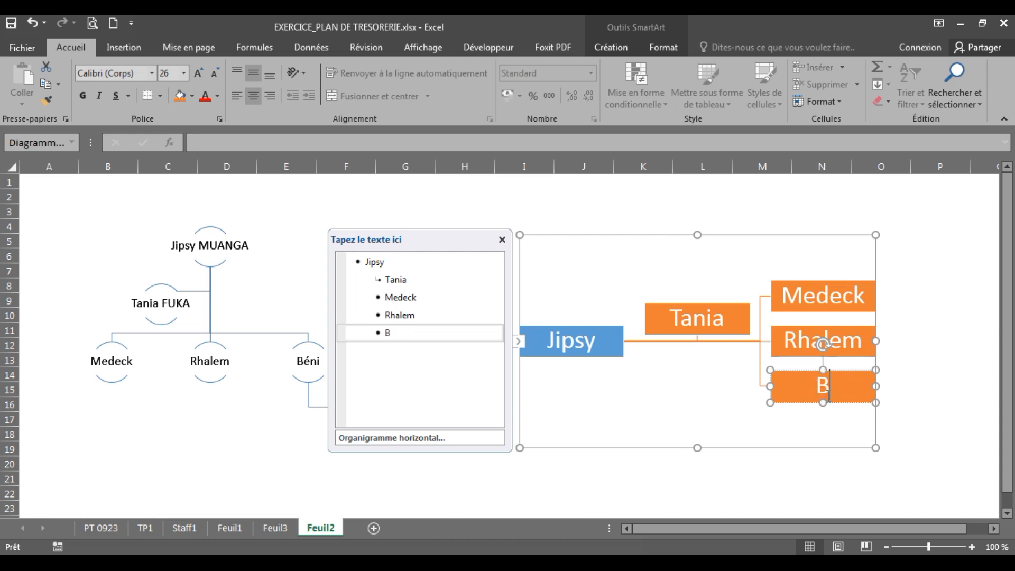
pyautogui.click(957, 403)
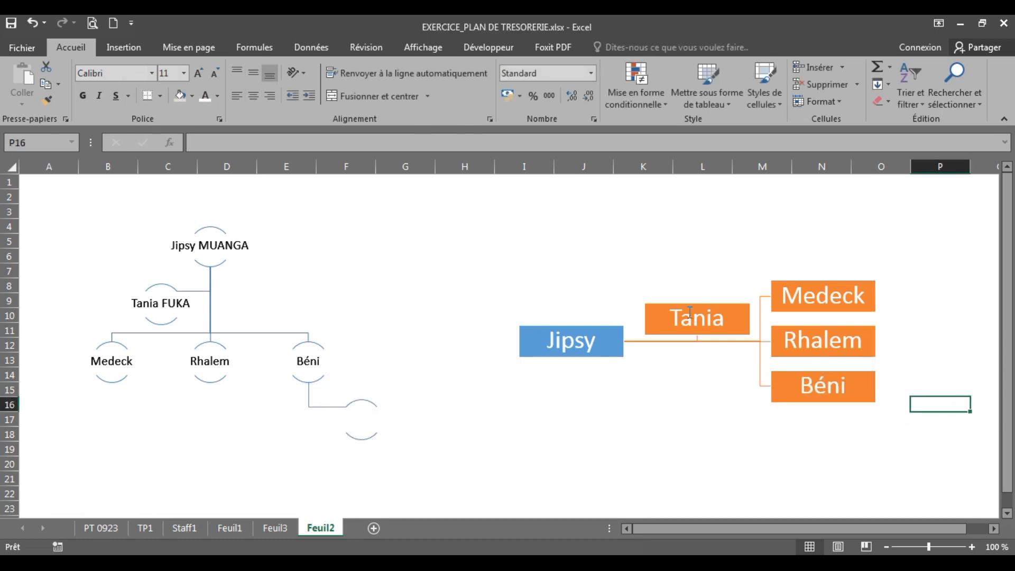